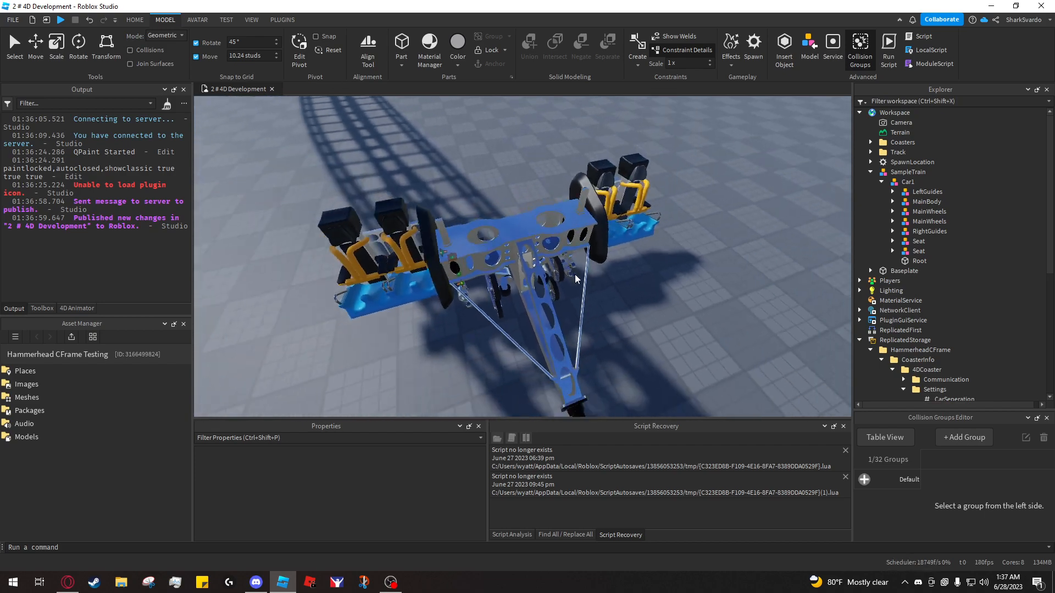
Examine the sample train car and its surroundings from several angles and distances
right_click_drag(572, 271, 361, 172)
scroll(628, 265, "up", 5)
scroll(595, 249, "up", 5)
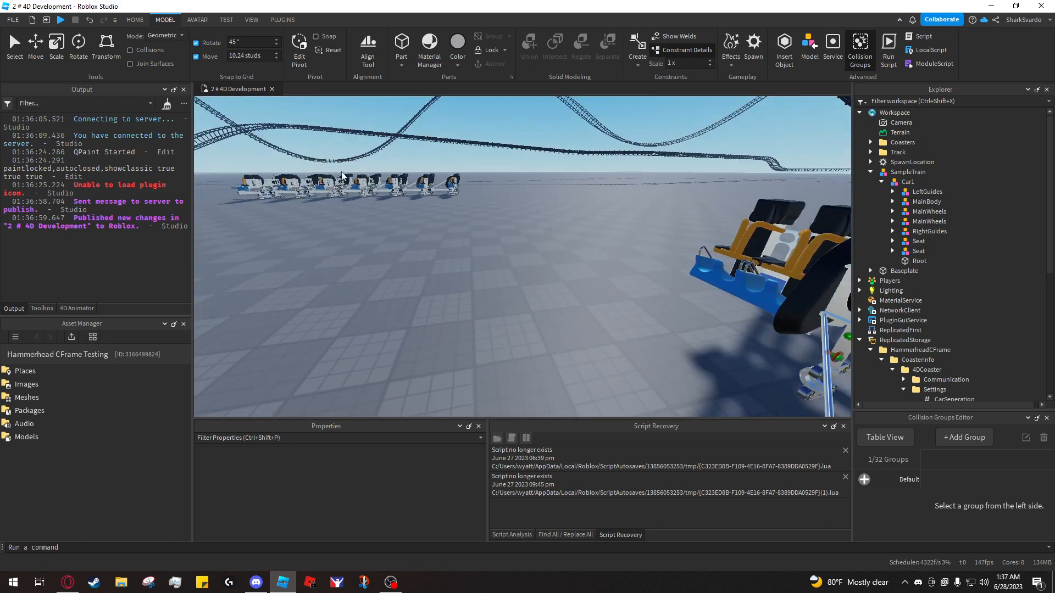
right_click_drag(441, 214, 602, 208)
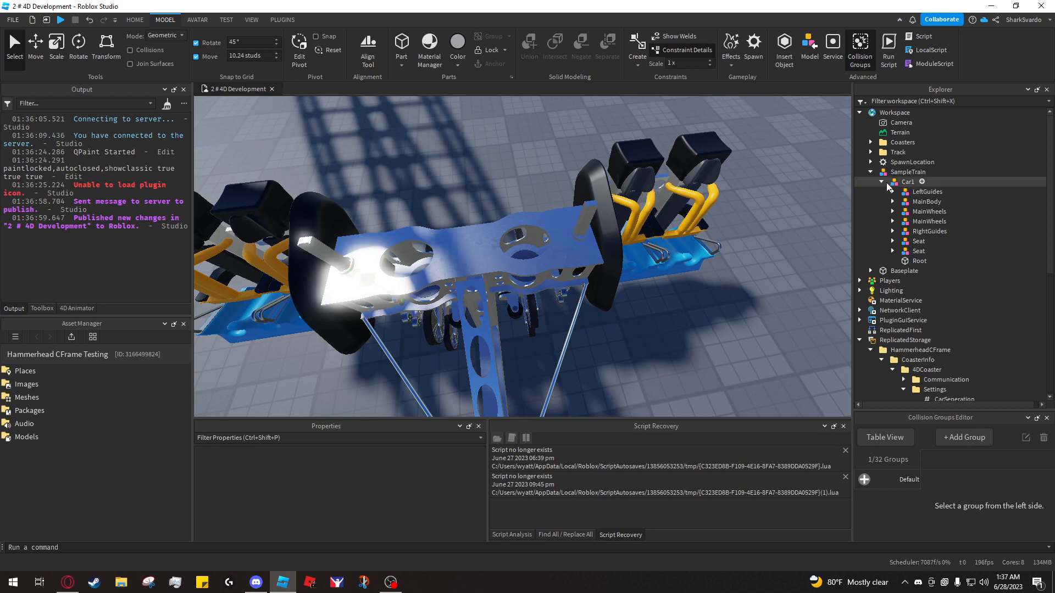
right_click_drag(682, 195, 582, 227)
scroll(582, 227, "down", 5)
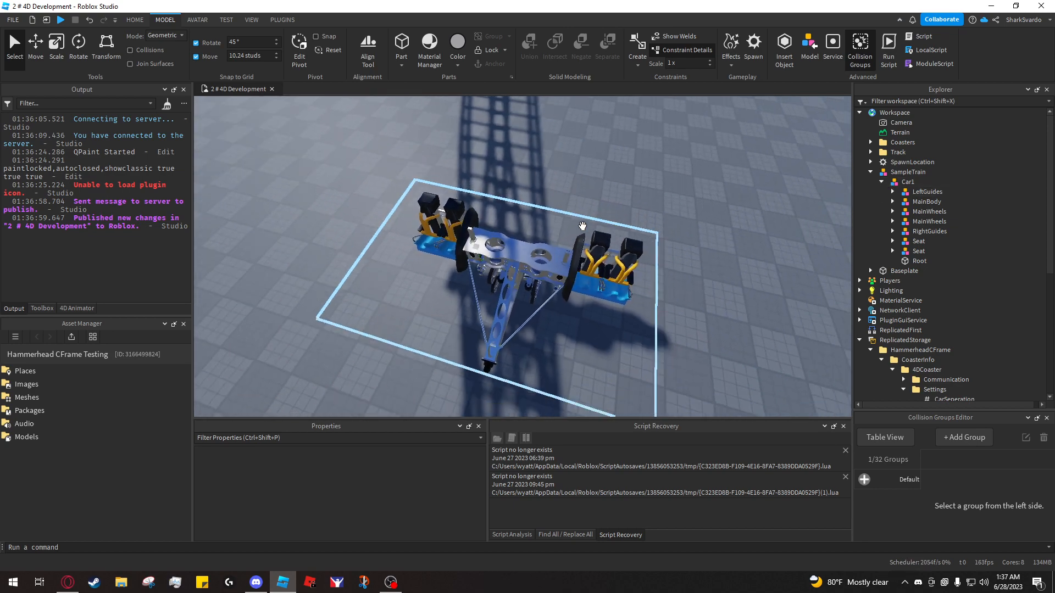
scroll(496, 197, "up", 6)
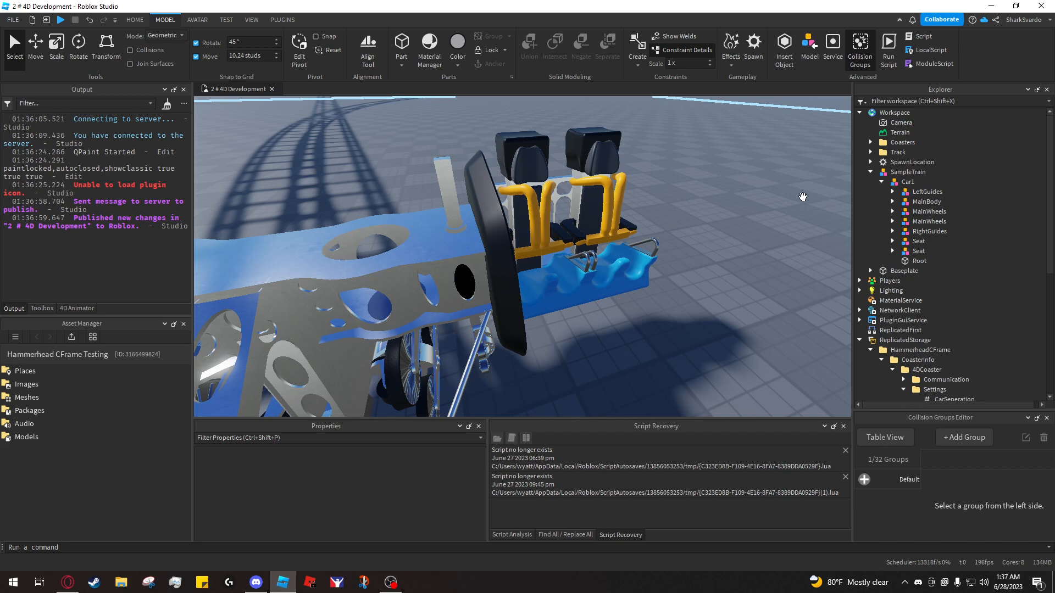
Group the two Seat models of Car1 into one model named RotatingSeats
left_click(906, 182)
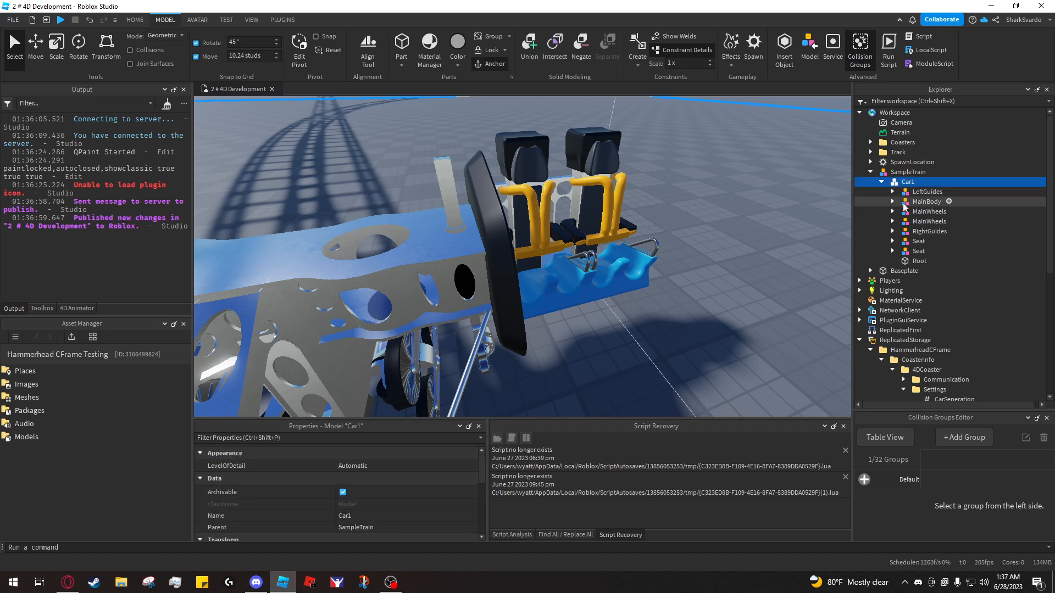
left_click(914, 242)
left_click(916, 252, "ctrl")
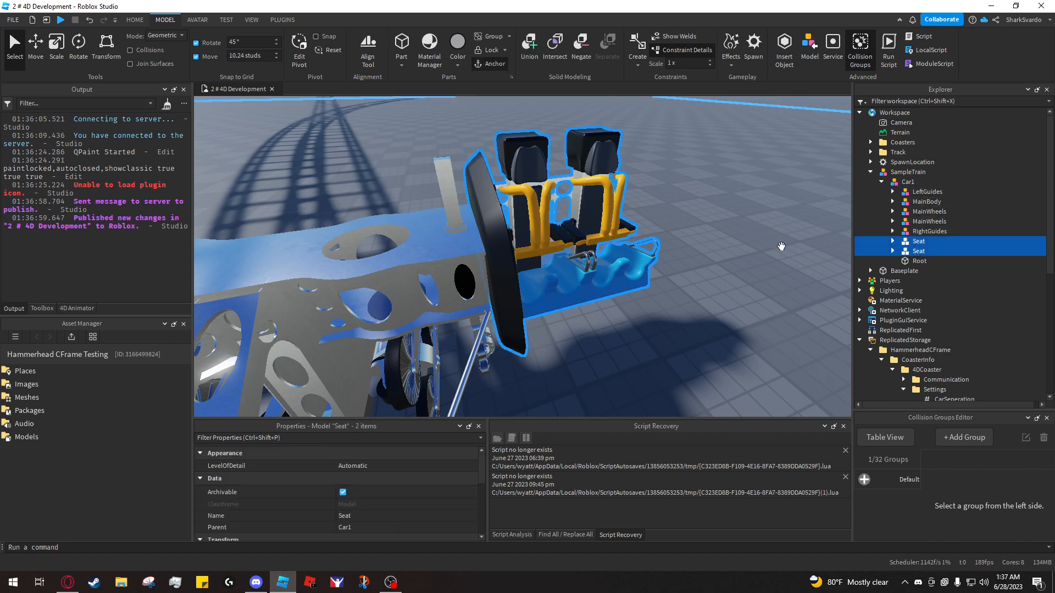
key("f")
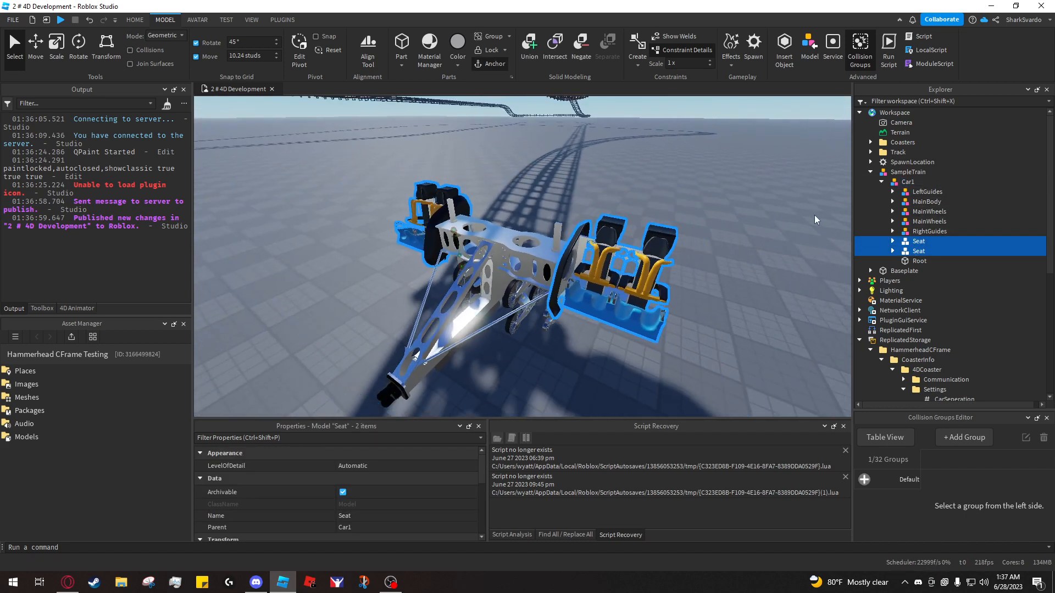
key("ctrl+g")
left_click(914, 223)
left_click(918, 228)
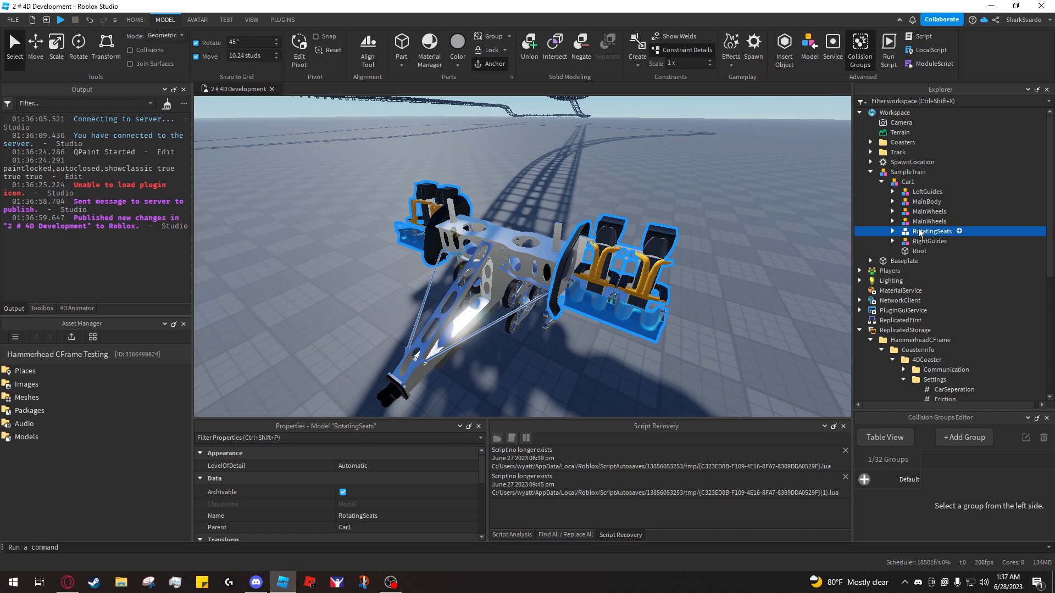
Group the first Seat inside RotatingSeats into its own model named RotatingSeat
left_click(894, 231)
left_click(925, 241)
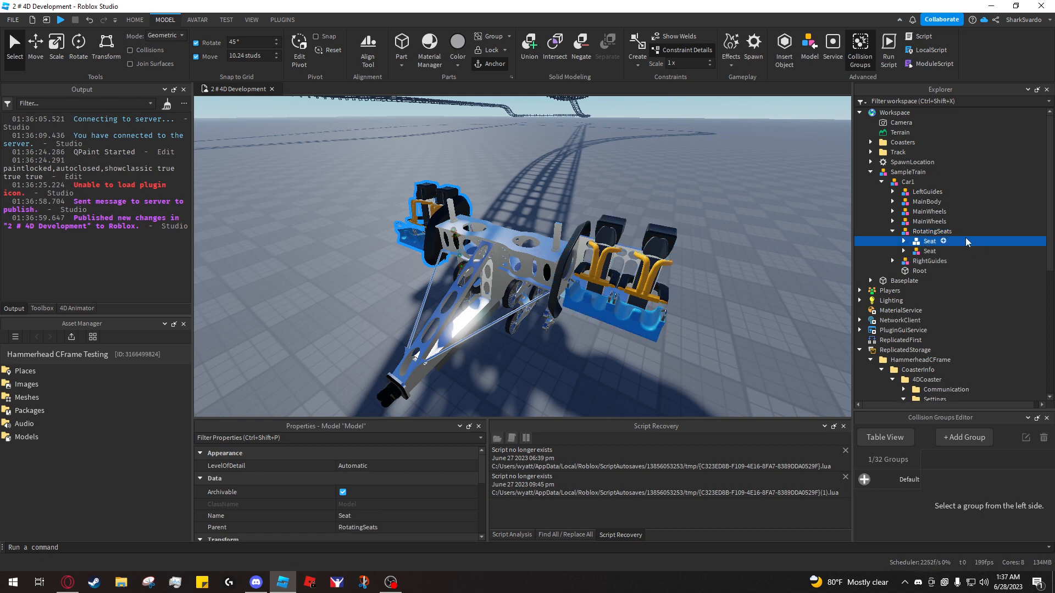
key("ctrl+g")
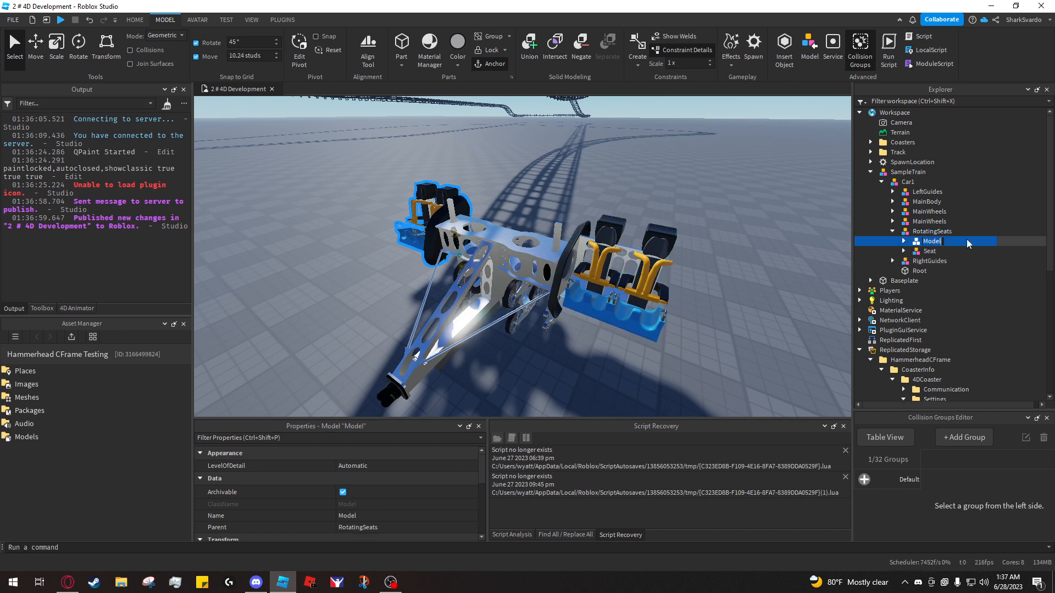
type("RotatingSeat")
key("Return")
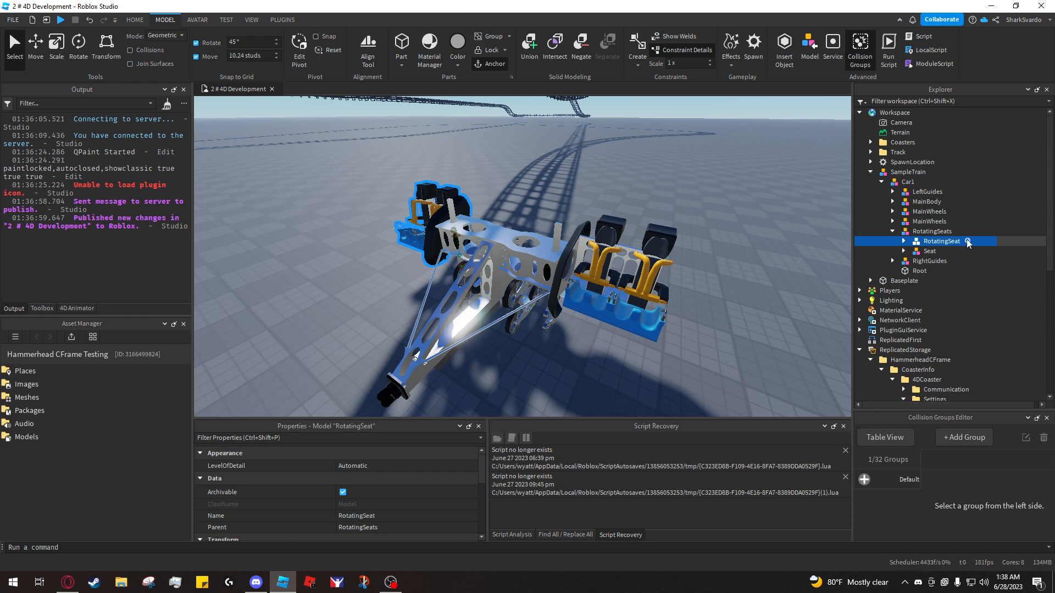
Group the remaining Seat into a second model named RotatingSeat and expand both RotatingSeat models
left_click(929, 251)
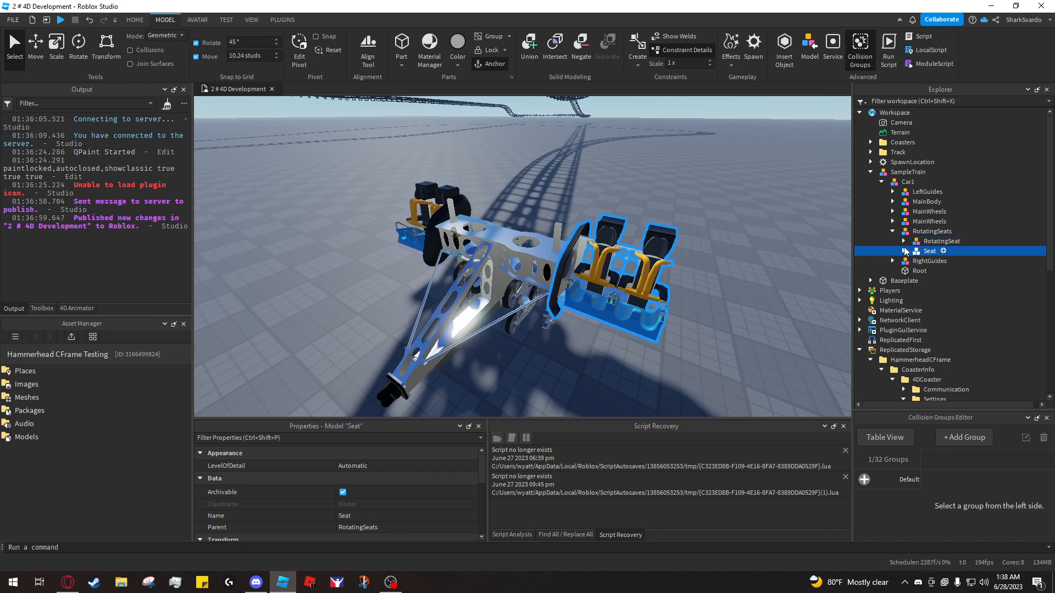
left_click(904, 250)
key("ctrl+g")
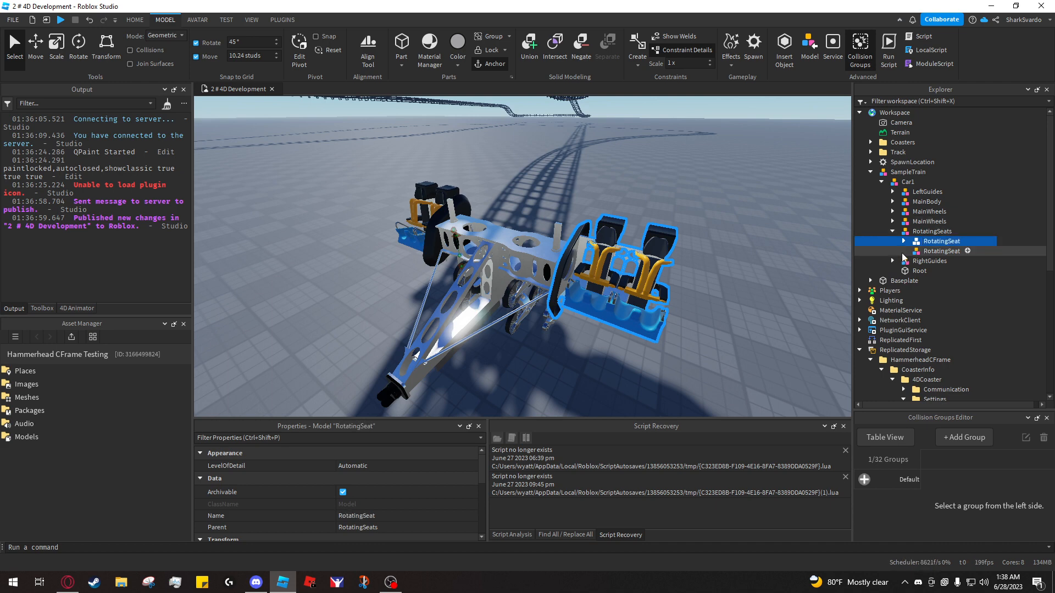
left_click(902, 252)
left_click(903, 241)
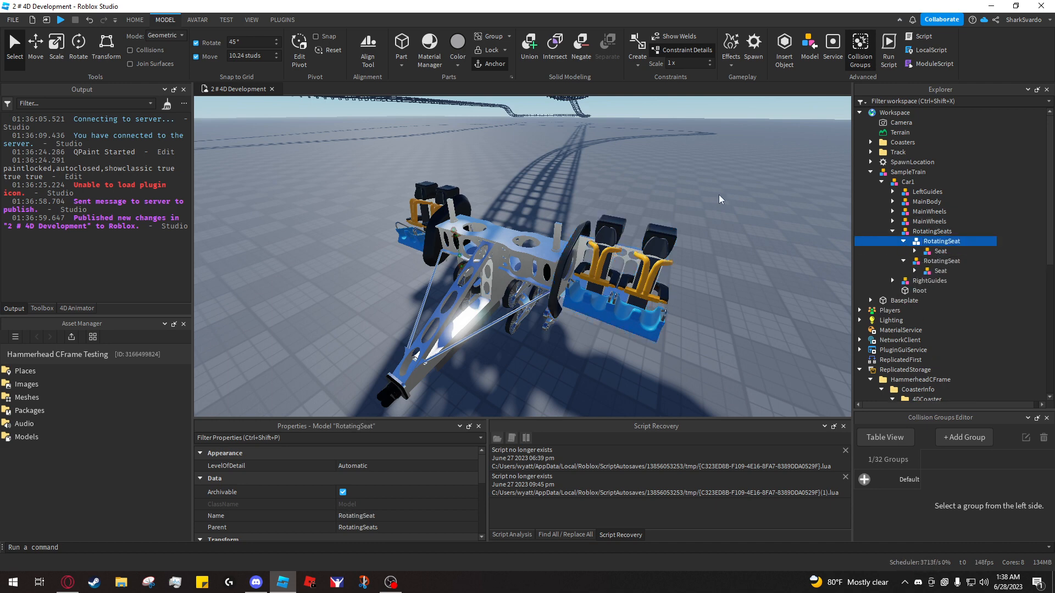
Check which seats the Seat, RotatingSeat and RotatingSeats models cover on the car
left_click(934, 251)
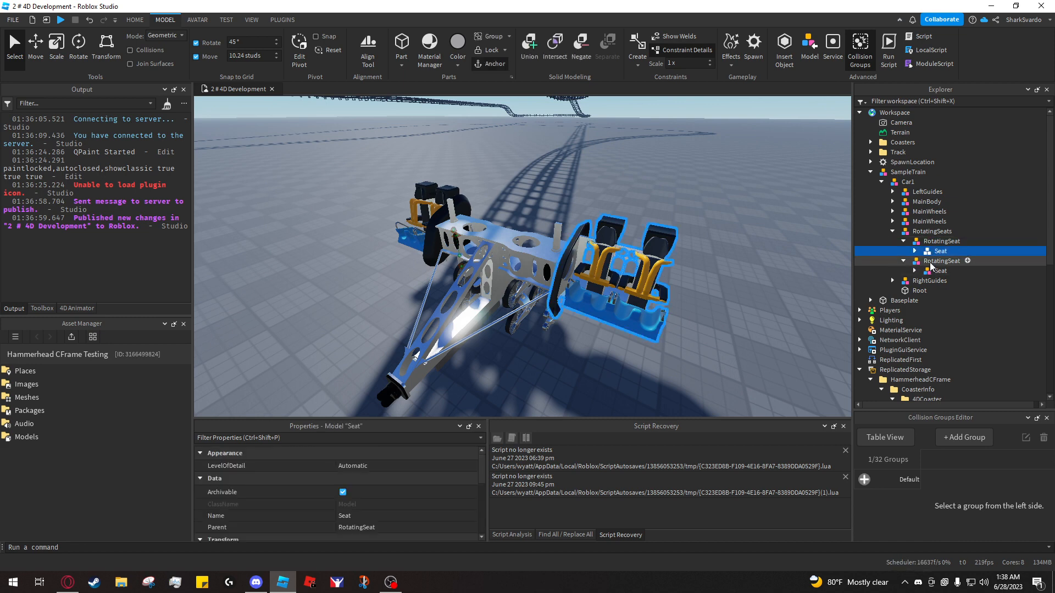
left_click(931, 262)
left_click(932, 240)
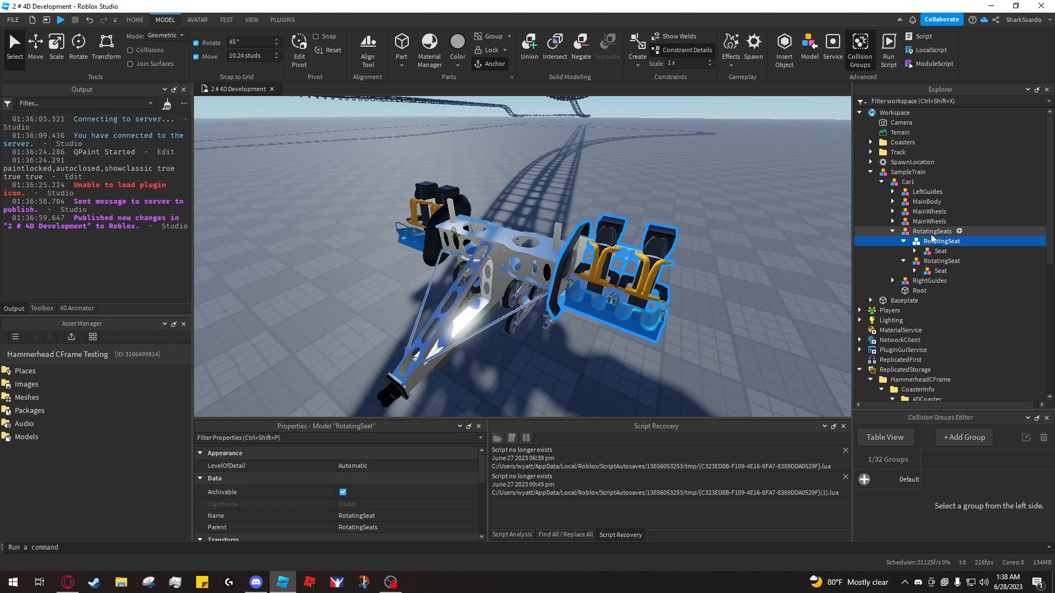
left_click(933, 233)
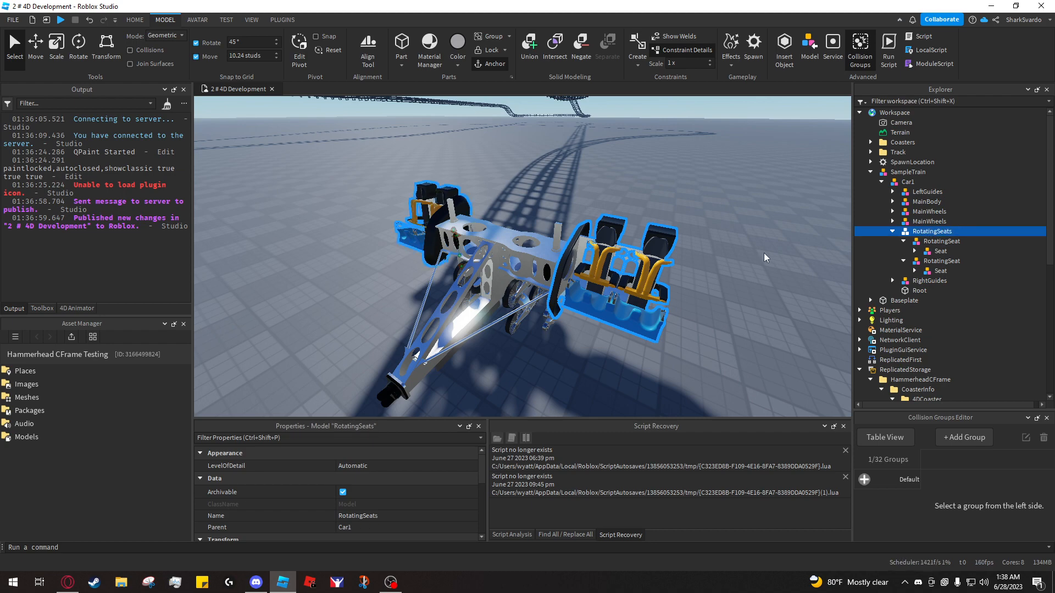
key("f")
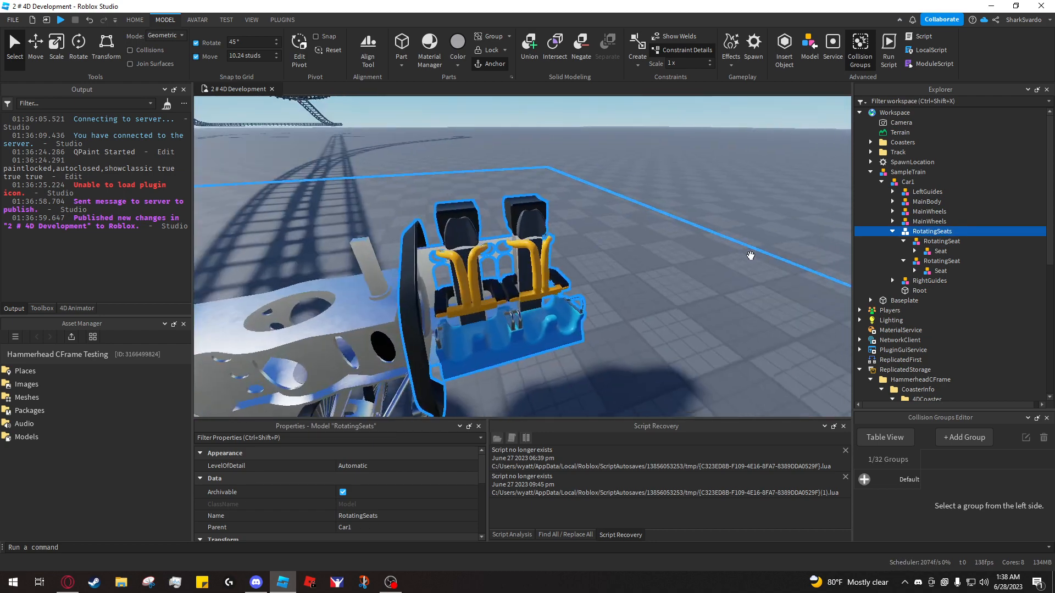
Inspect the pivot axes of the two Seat models with the Move tool
left_click(926, 253)
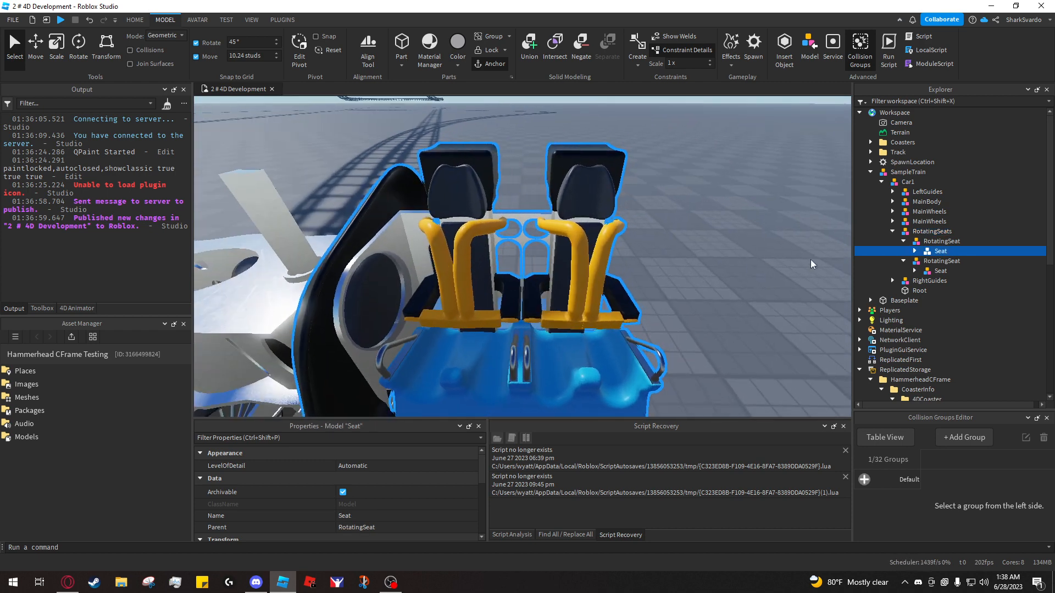
key("f")
left_click(930, 272, "ctrl")
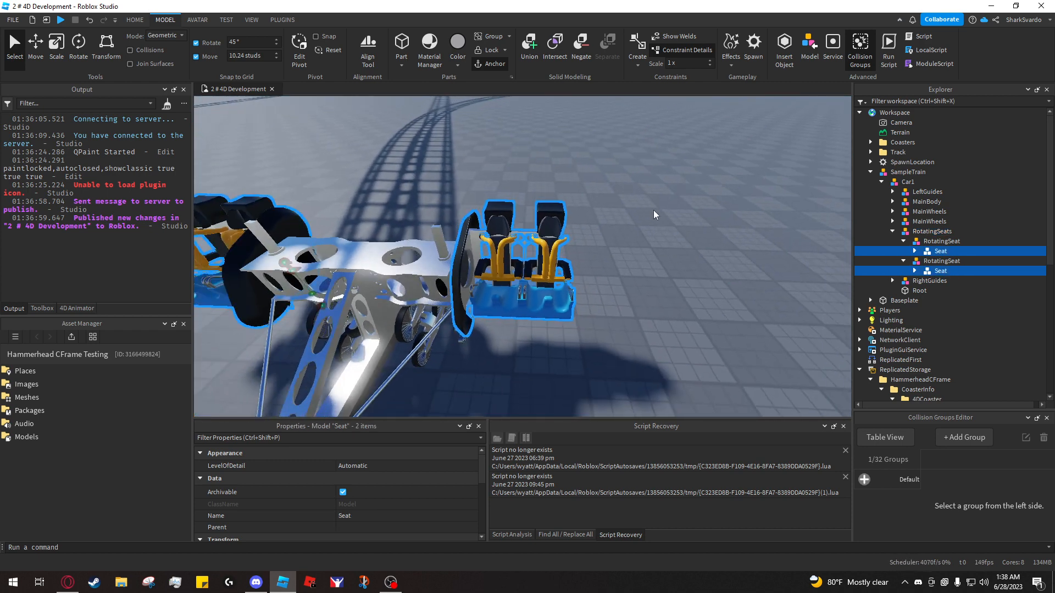
key("ctrl+2")
left_click(583, 142)
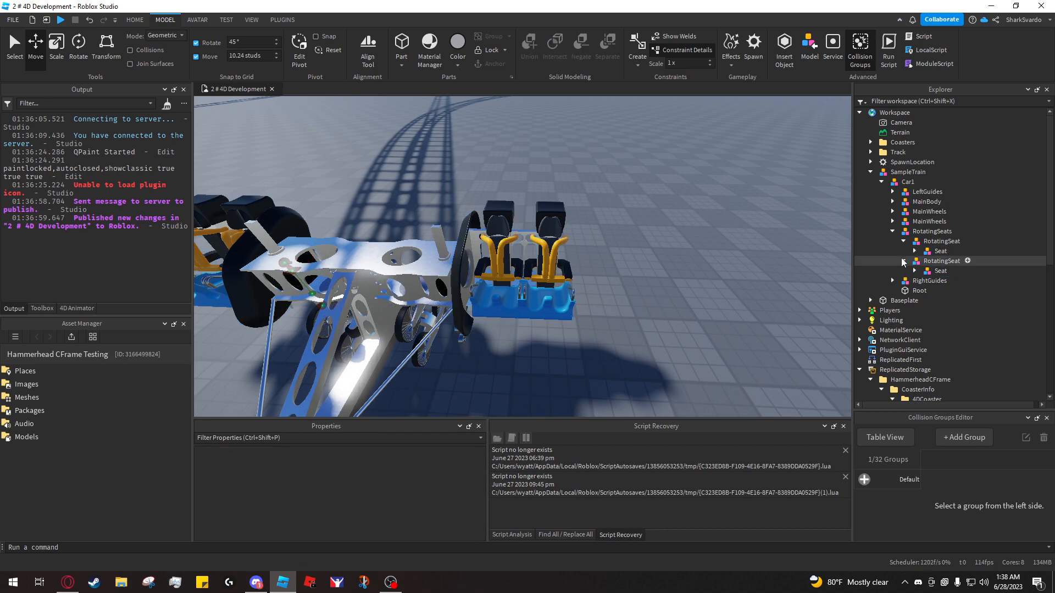
left_click(927, 273)
key("ctrl+z")
mouse_move(679, 229)
right_mouse_down()
mouse_move(688, 228)
mouse_move(679, 229)
right_mouse_up()
scroll(1037, 297, "up", 5)
left_click(946, 272)
key("f")
scroll(679, 229, "up", 10)
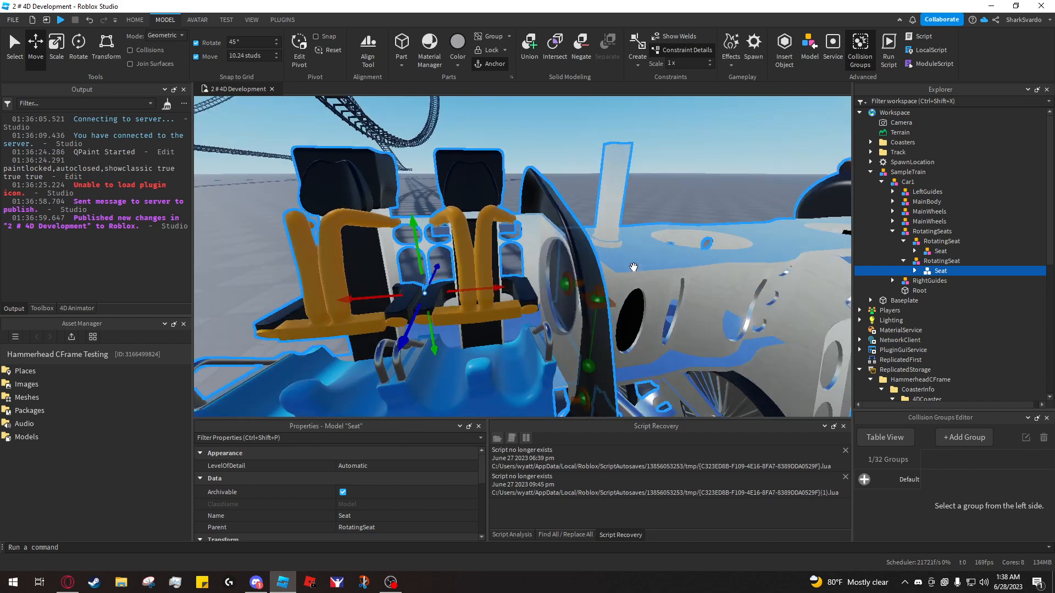
scroll(633, 268, "down", 5)
right_click_drag(634, 268, 800, 283)
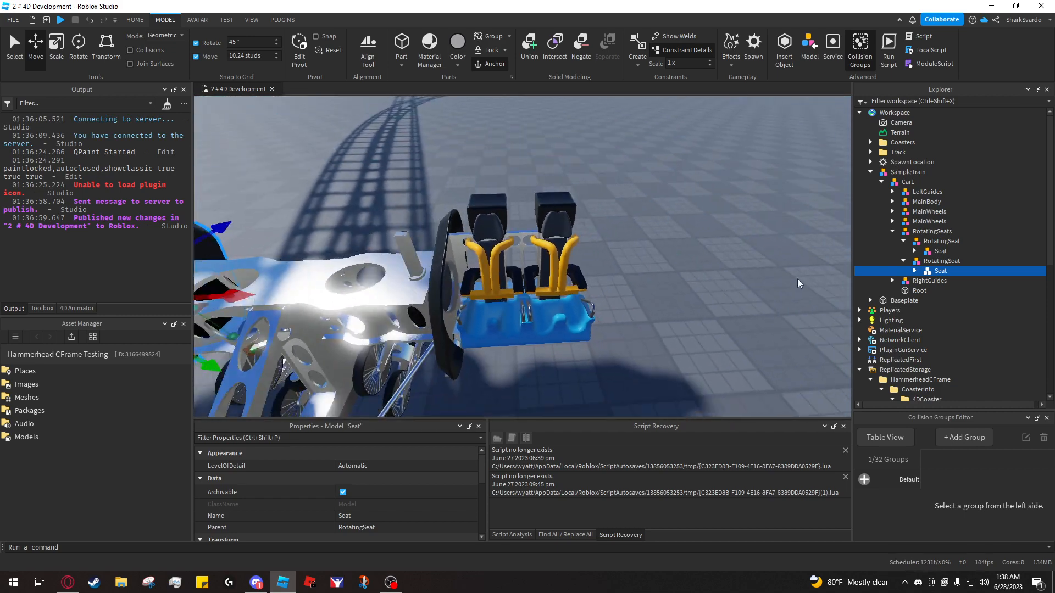
Set the WorldPivot orientation of both Seat models to 0,0,0
left_click(935, 251, "ctrl")
scroll(381, 506, "down", 10)
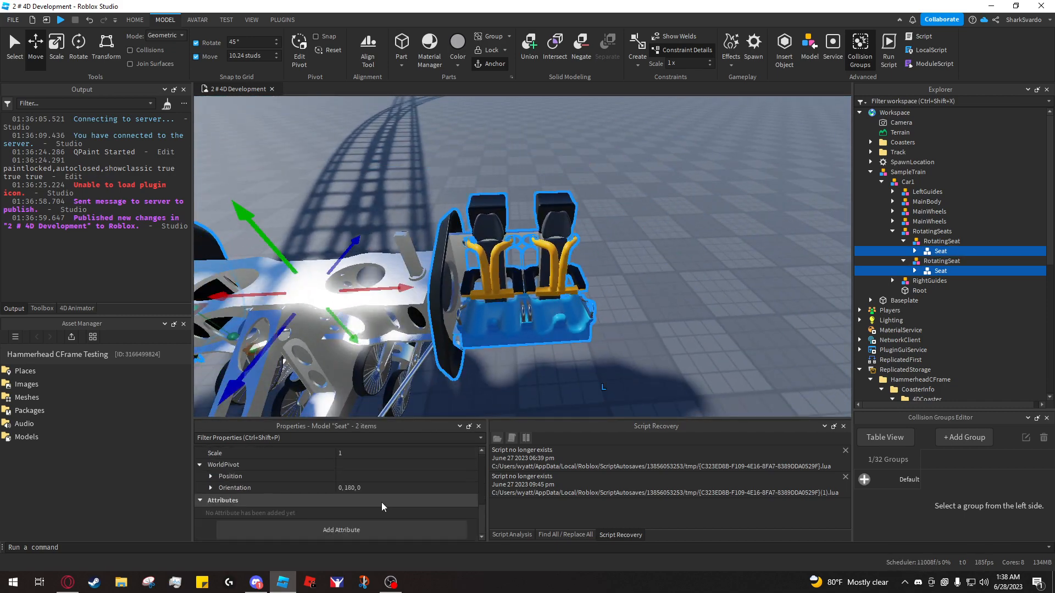
left_click(383, 489)
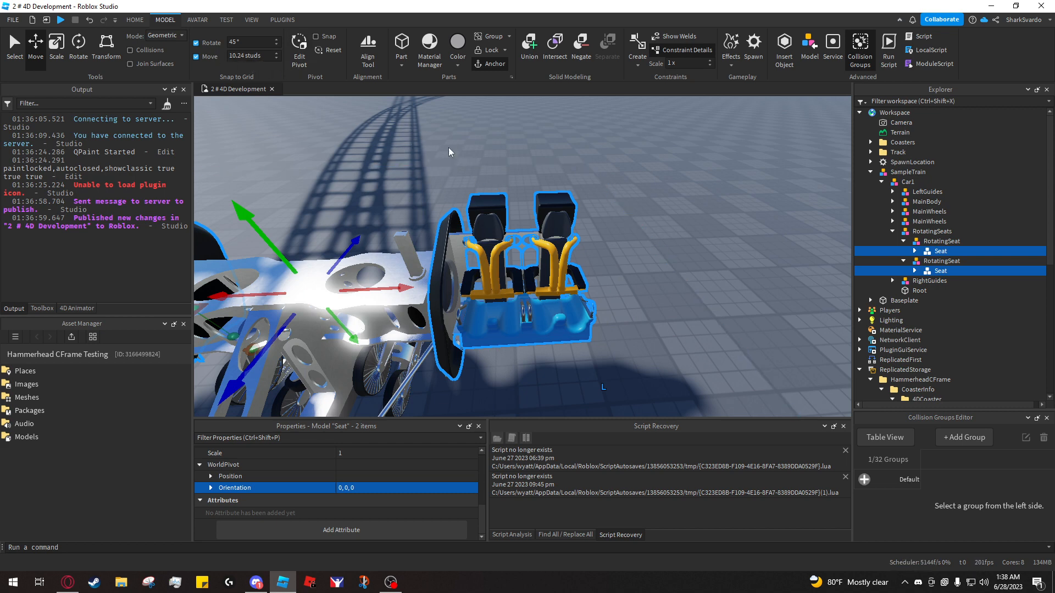
left_click(601, 320)
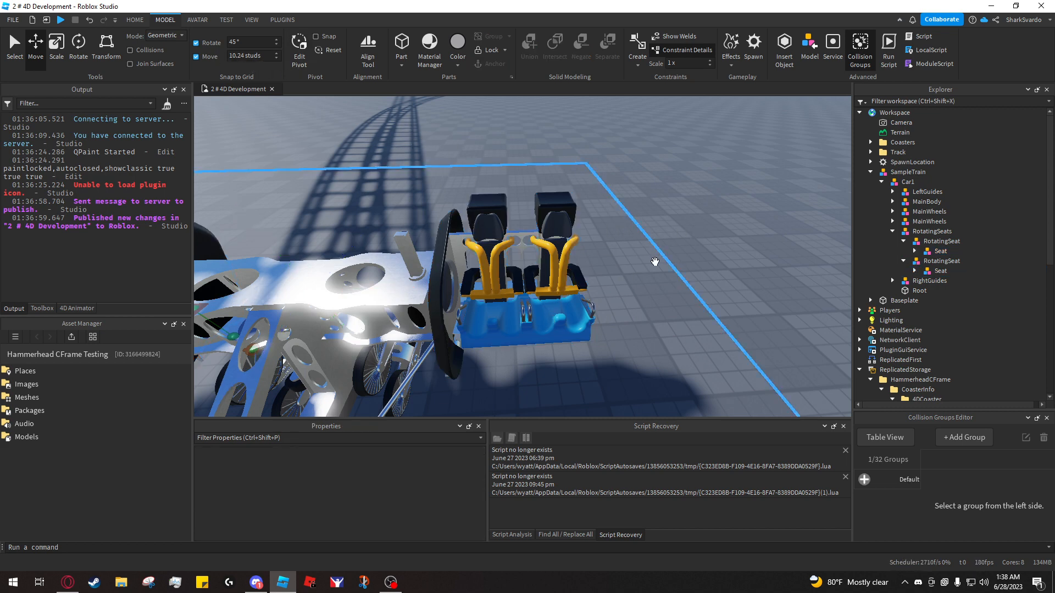
Insert a Part into the first RotatingSeat model and name it Base
left_click(967, 242)
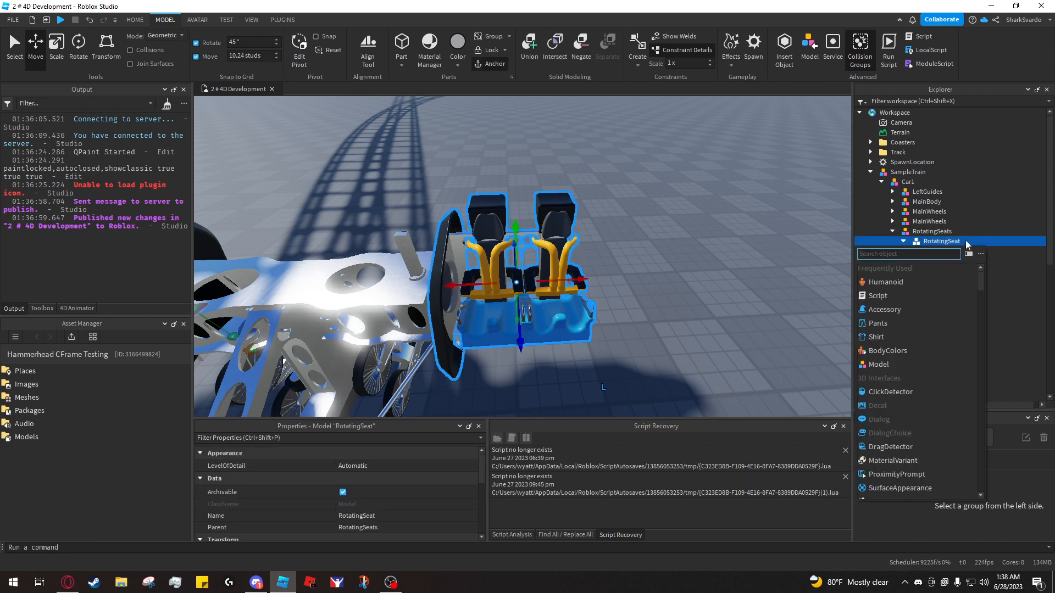
type("part")
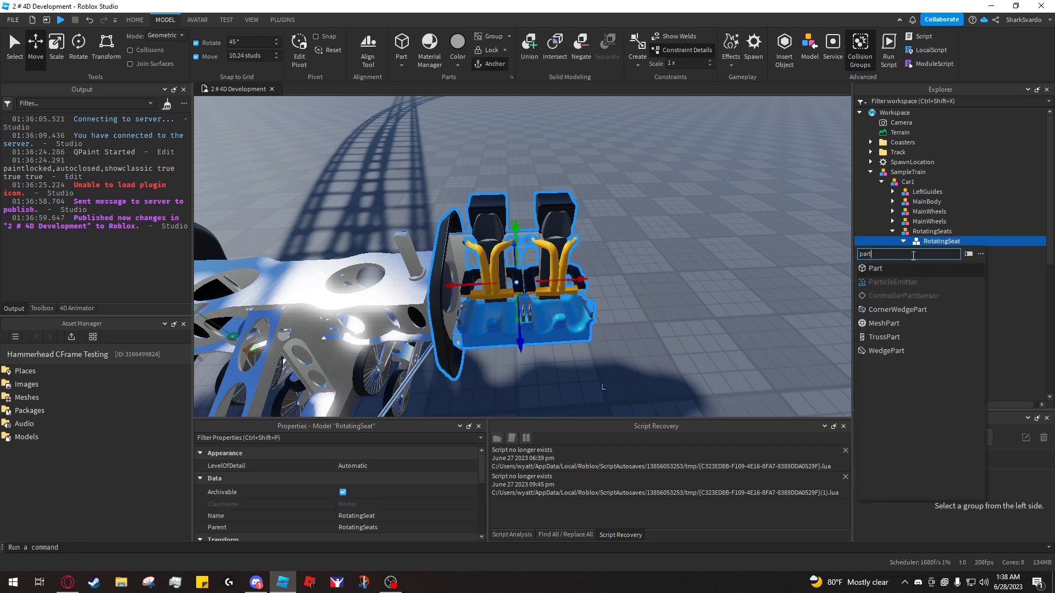
left_click(902, 269)
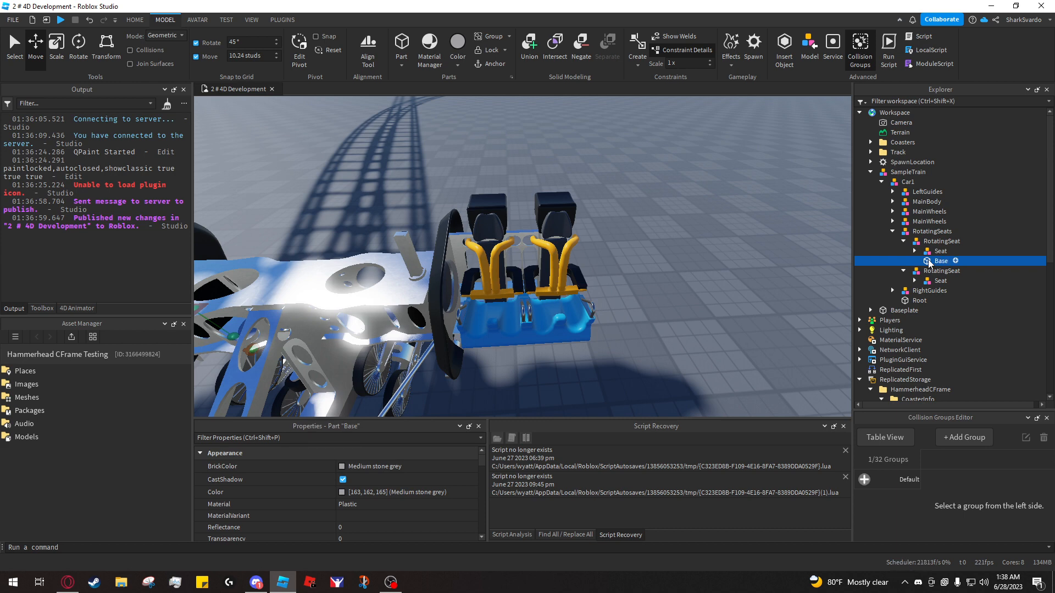
Set the Base part's transparency to 1
scroll(365, 526, "down", 1)
left_click(370, 505)
type("1")
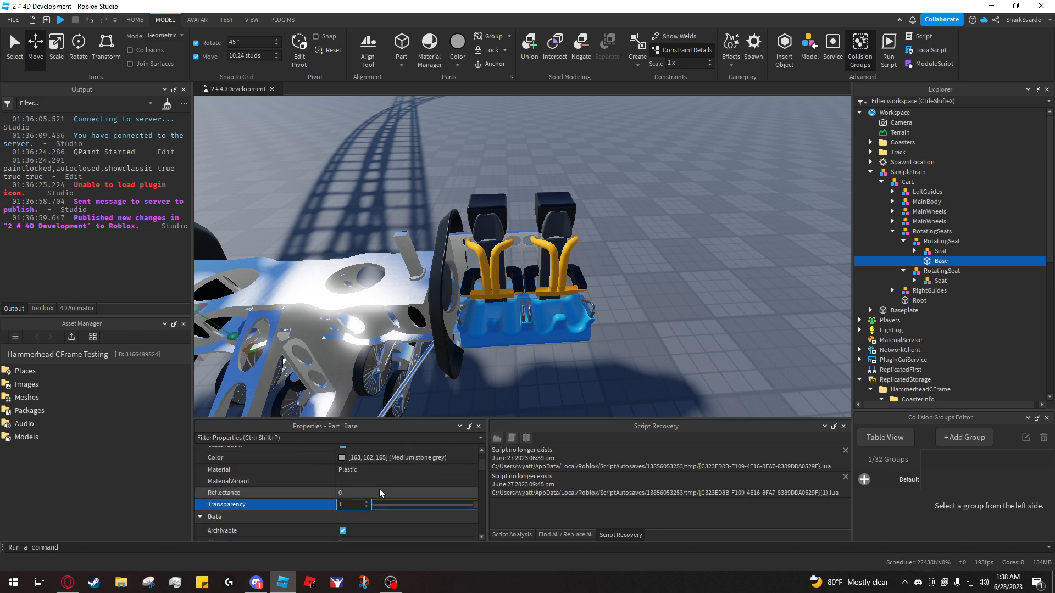
key("Return")
Turn off CanCollide and turn on Anchored for the Base part
scroll(379, 491, "down", 1)
scroll(379, 493, "down", 4)
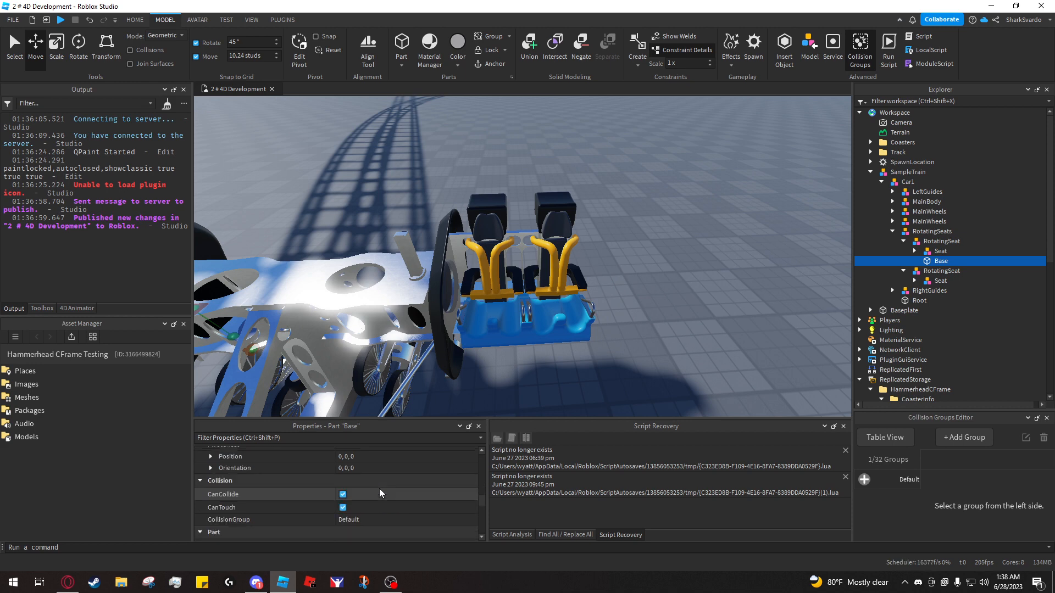
left_click(379, 493)
scroll(379, 493, "down", 3)
left_click(343, 455)
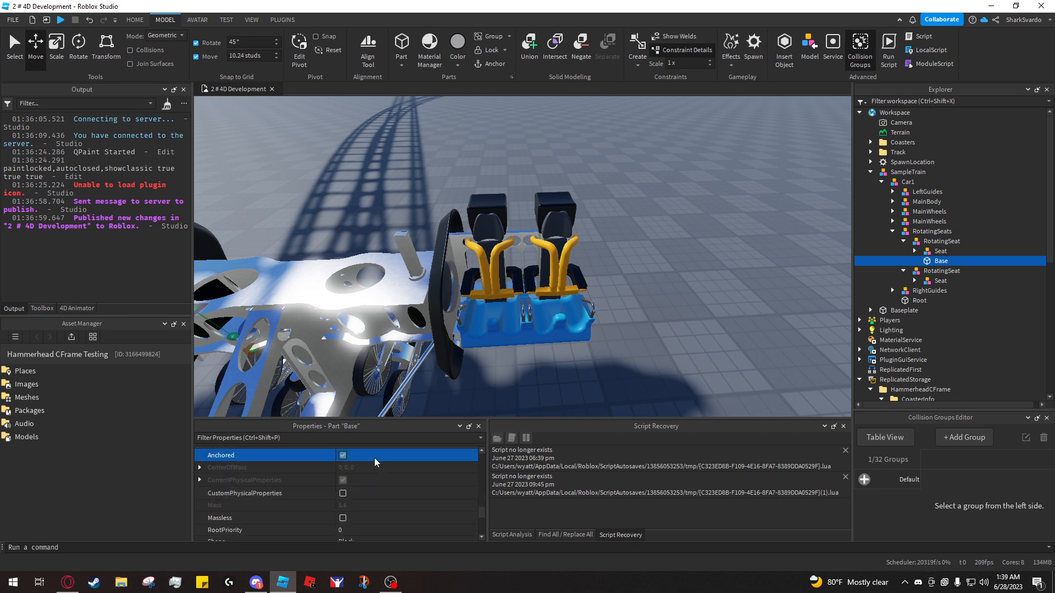
Set the Base part's position to 168.161, 5.413, -130.553, copied from the first Seat model's WorldPivot
scroll(396, 498, "down", 5)
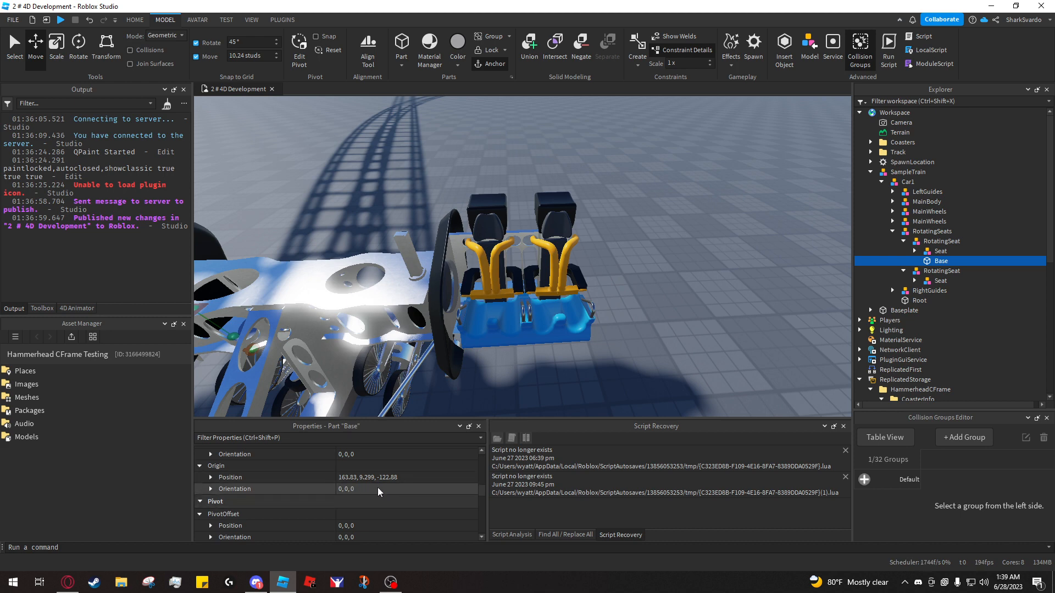
scroll(384, 483, "up", 3)
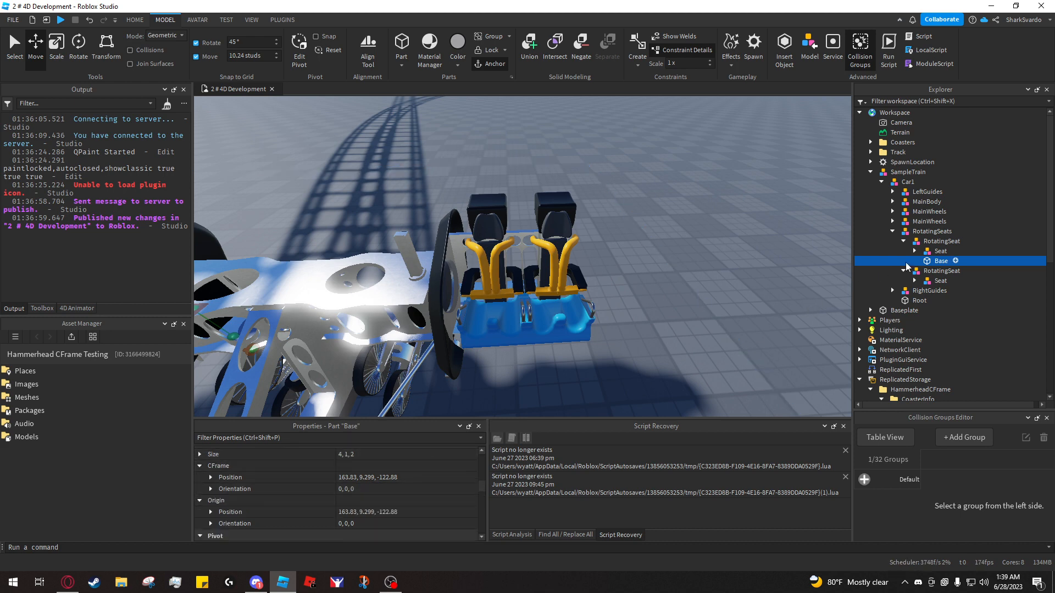
left_click(931, 253)
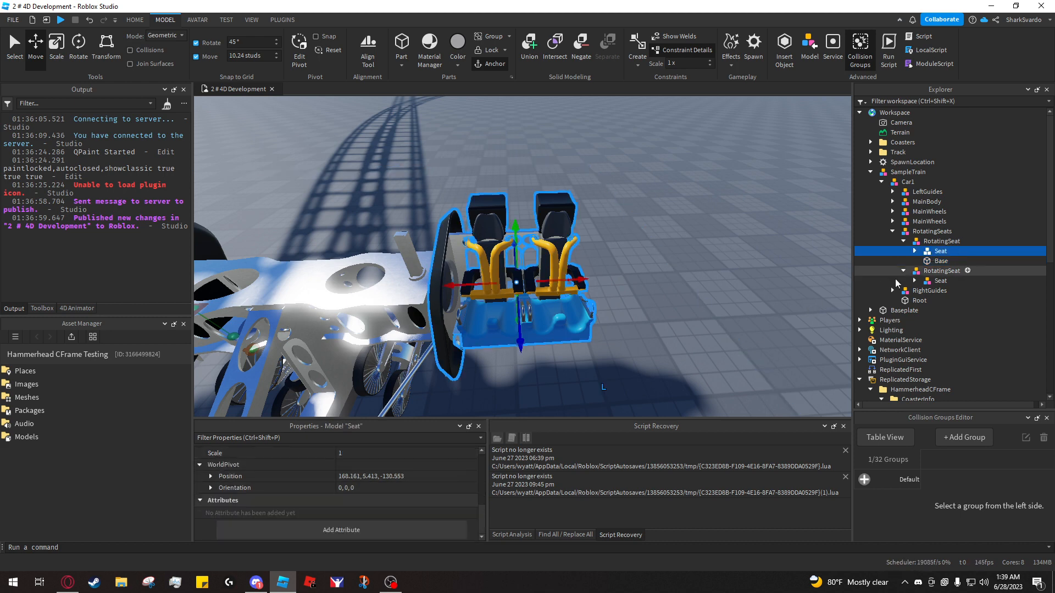
left_click(440, 475)
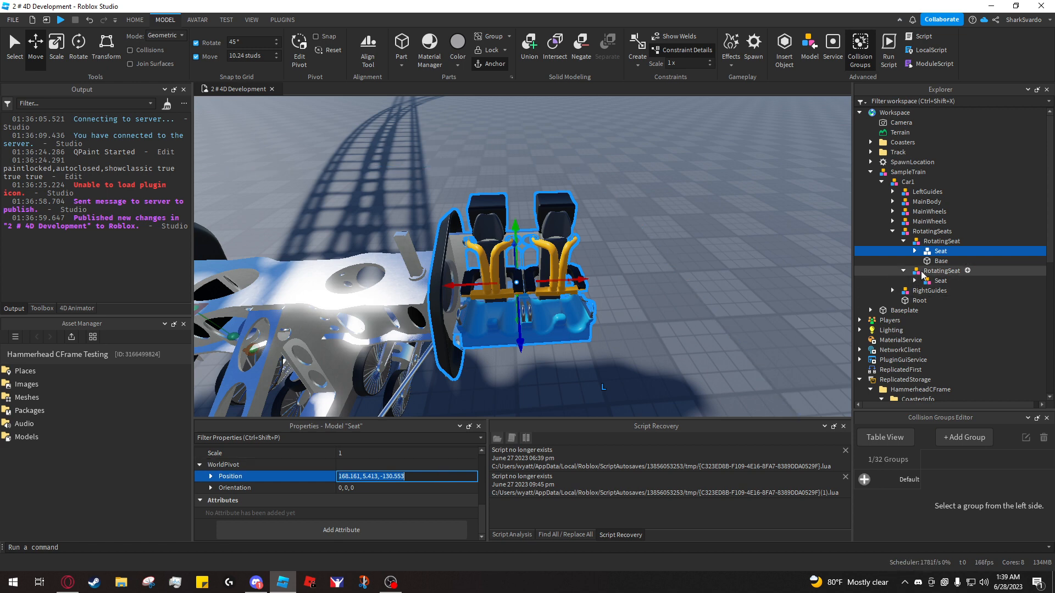
left_click(941, 261)
scroll(431, 474, "down", 6)
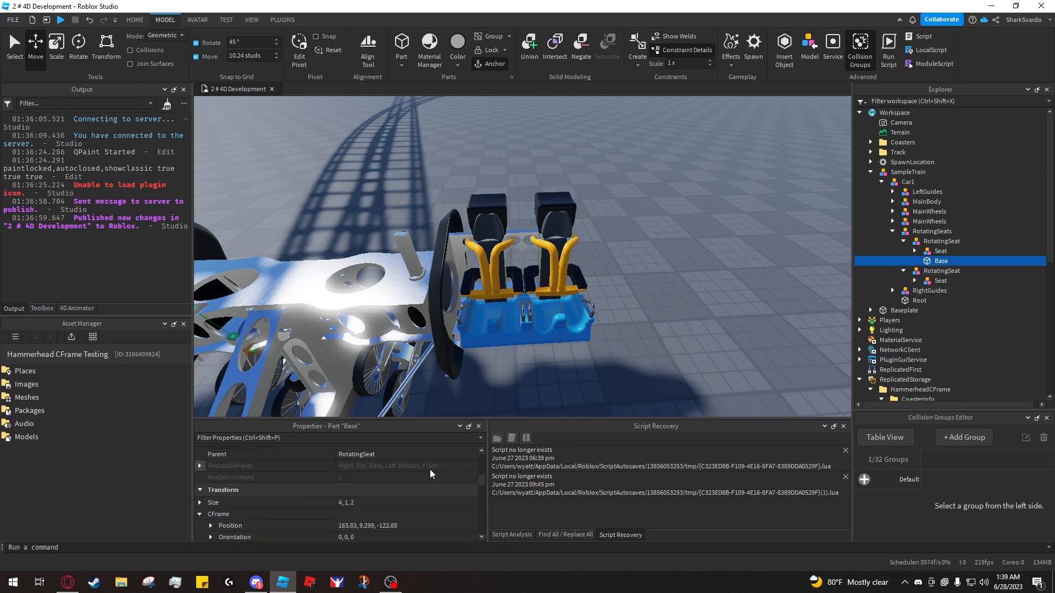
left_click(418, 489)
key("Return")
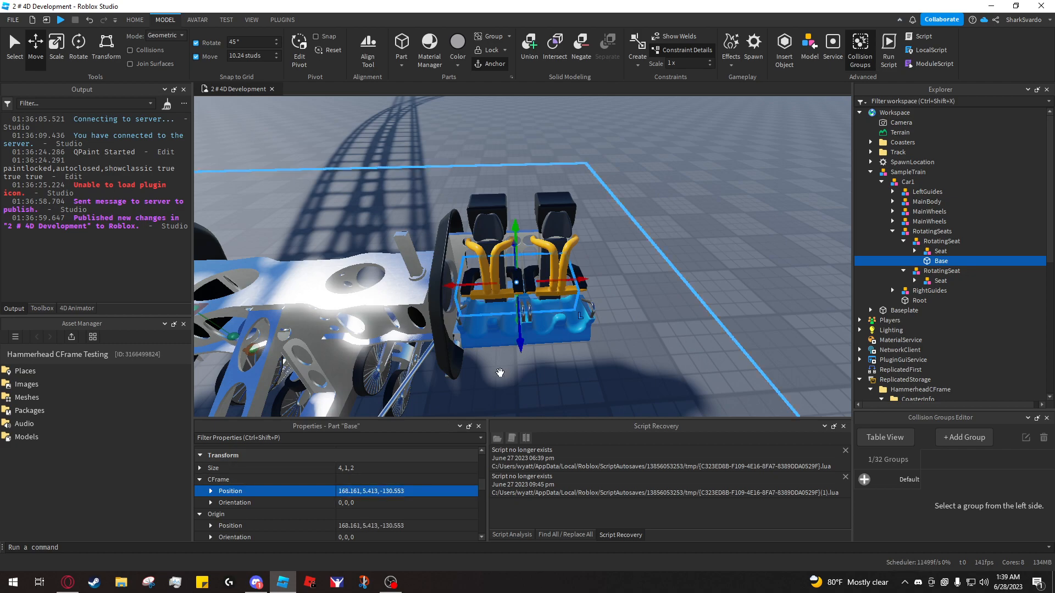
key("f")
key("w")
right_click_drag(714, 324, 720, 324)
key("d")
key("d")
key("s")
Copy the Base part into the second RotatingSeat and set its position to that seat's WorldPivot, 153.698, 5.414, -130.553
left_click(940, 252)
left_click(938, 271)
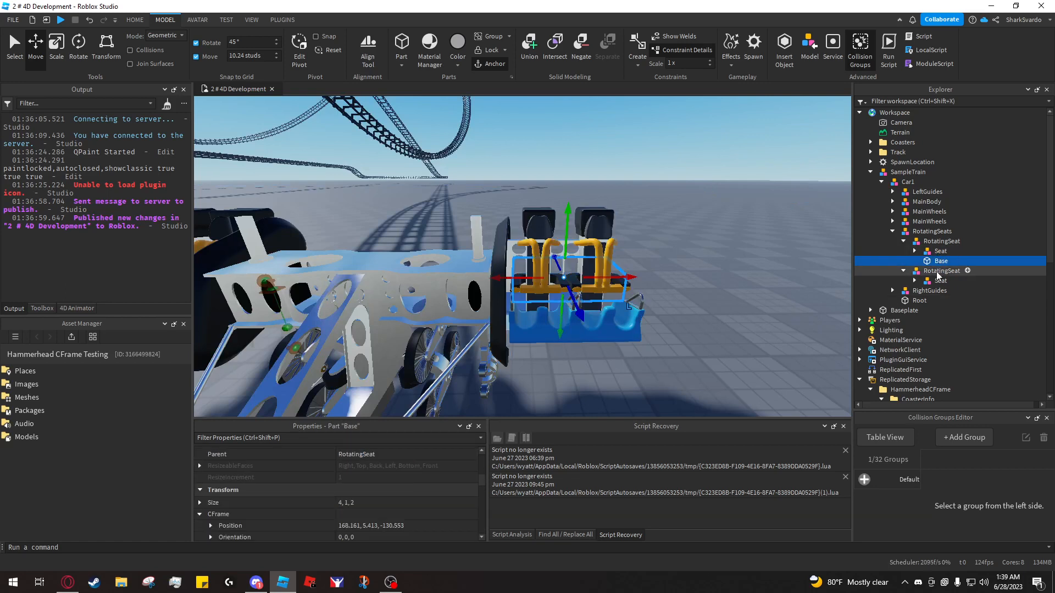
left_click(940, 281)
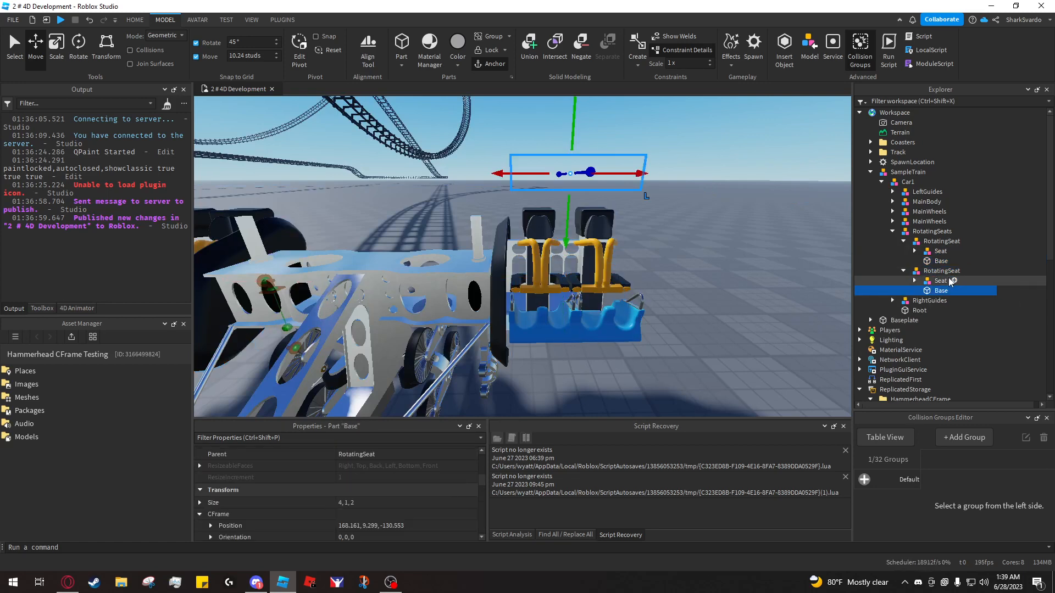
left_click(379, 477)
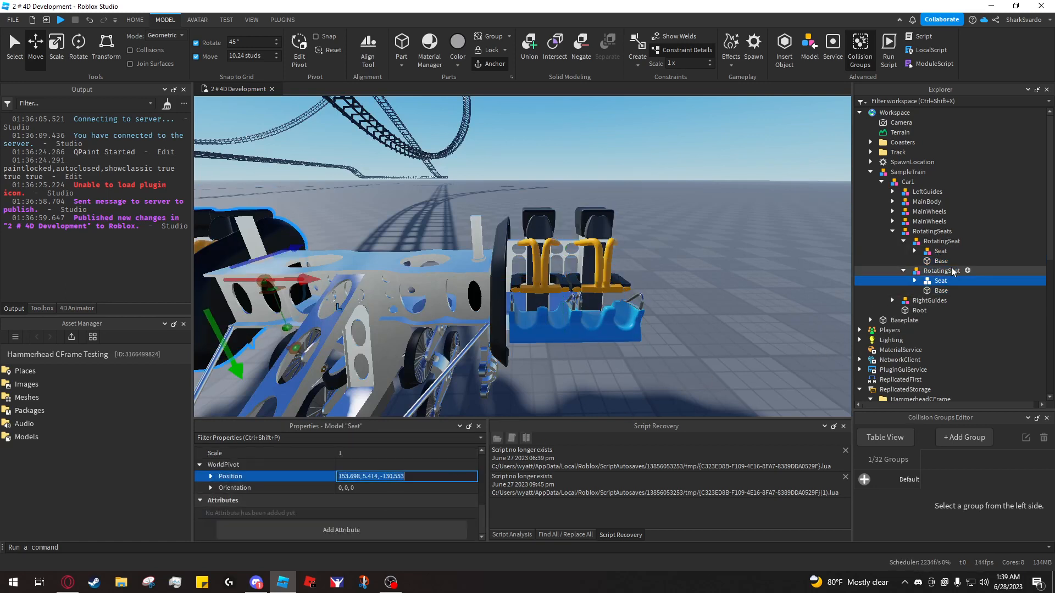
left_click(938, 291)
left_click(379, 526)
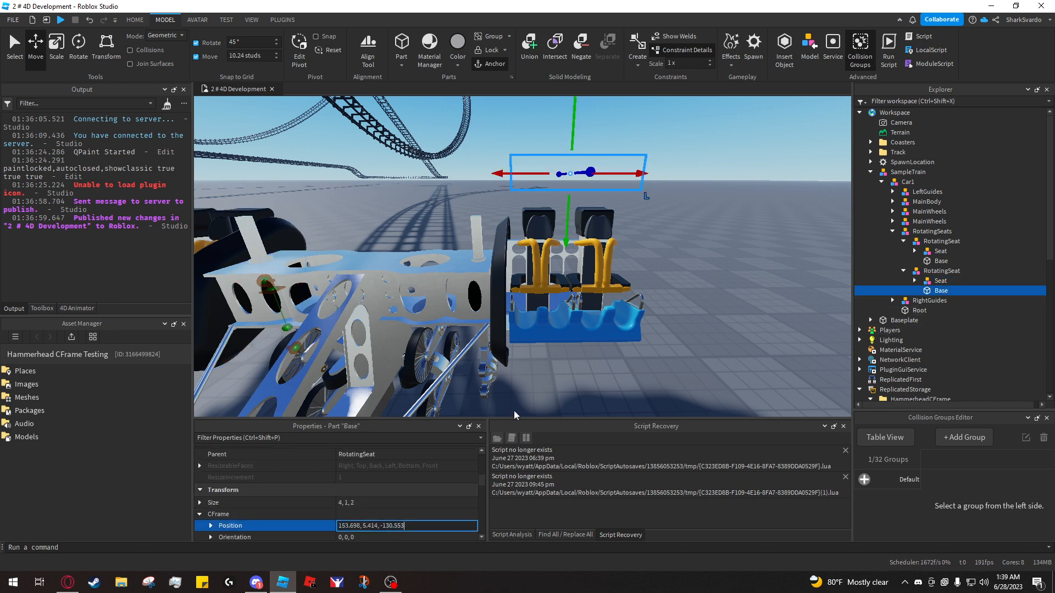
key("Return")
left_click(936, 264, "ctrl")
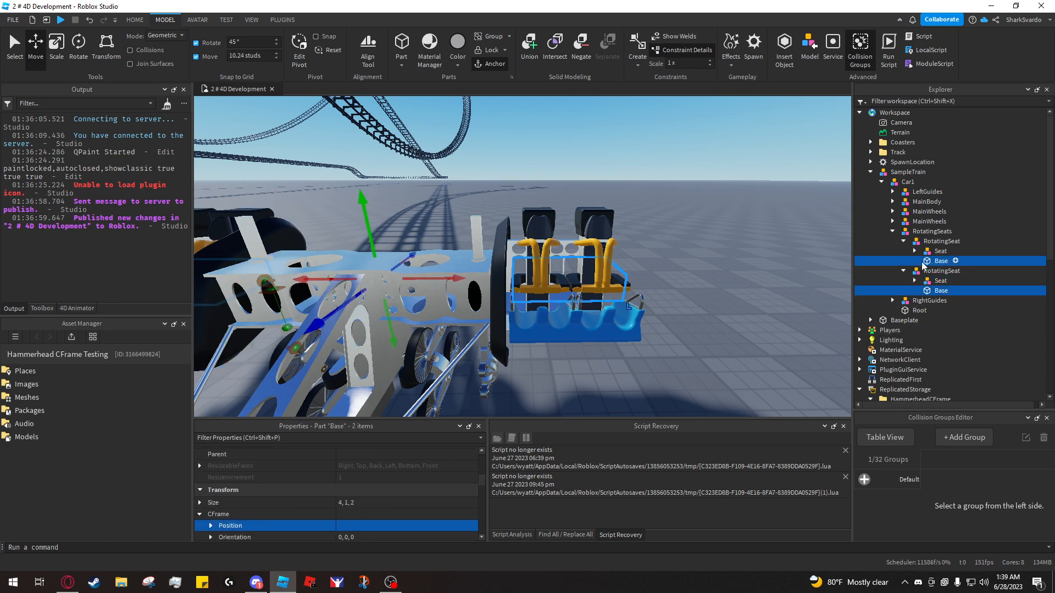
key("s")
left_click(676, 185)
key("w")
Duplicate Car1 three times and move each copy behind the previous one to form a four-car sample train
left_click(907, 182)
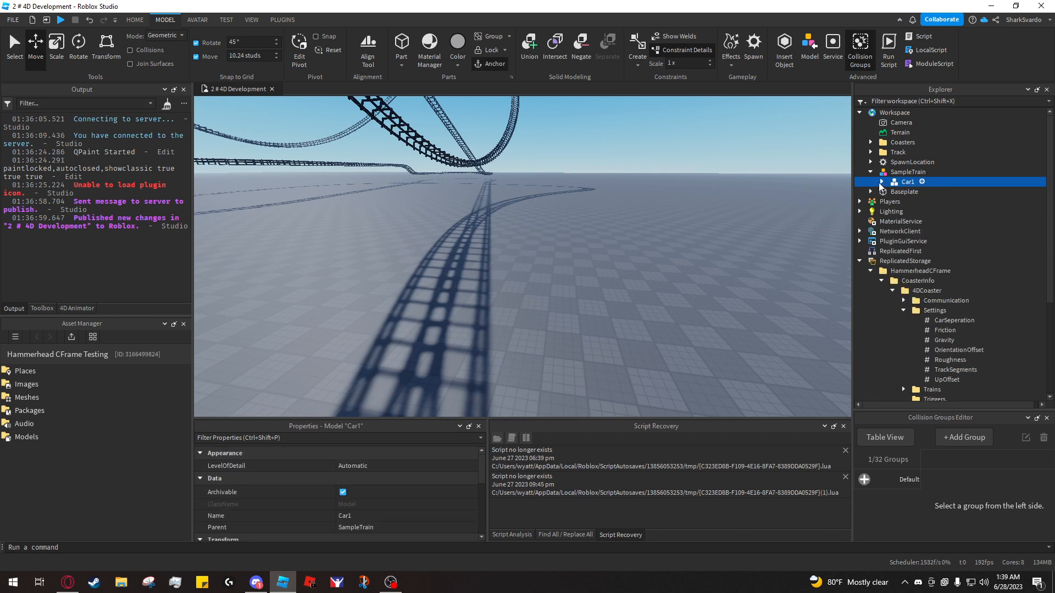
key("f")
key("ctrl+d")
left_click_drag(545, 276, 613, 284)
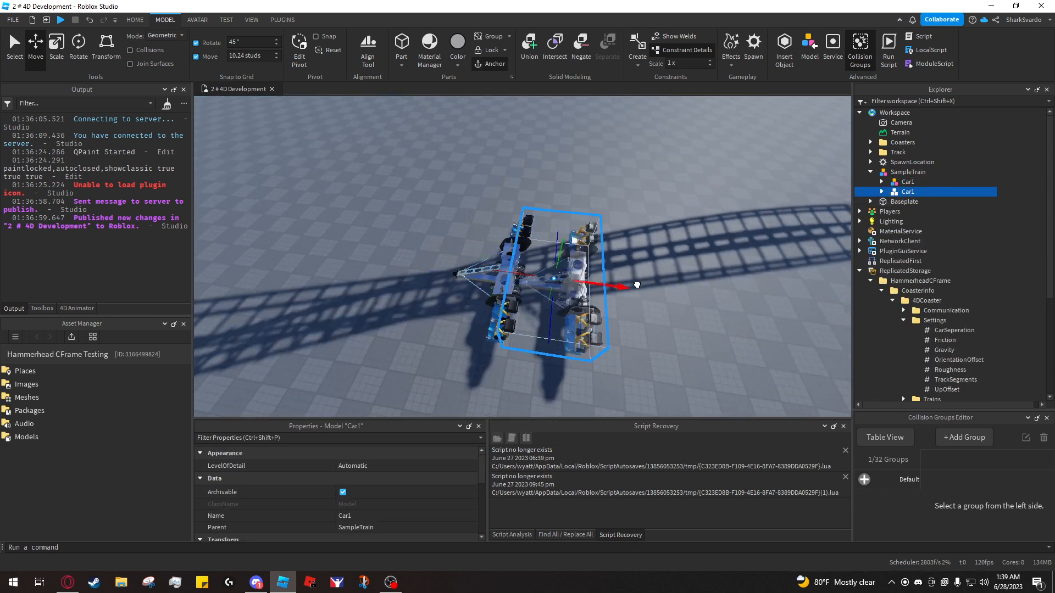
key("ctrl+d")
left_click_drag(517, 276, 709, 291)
key("ctrl+d")
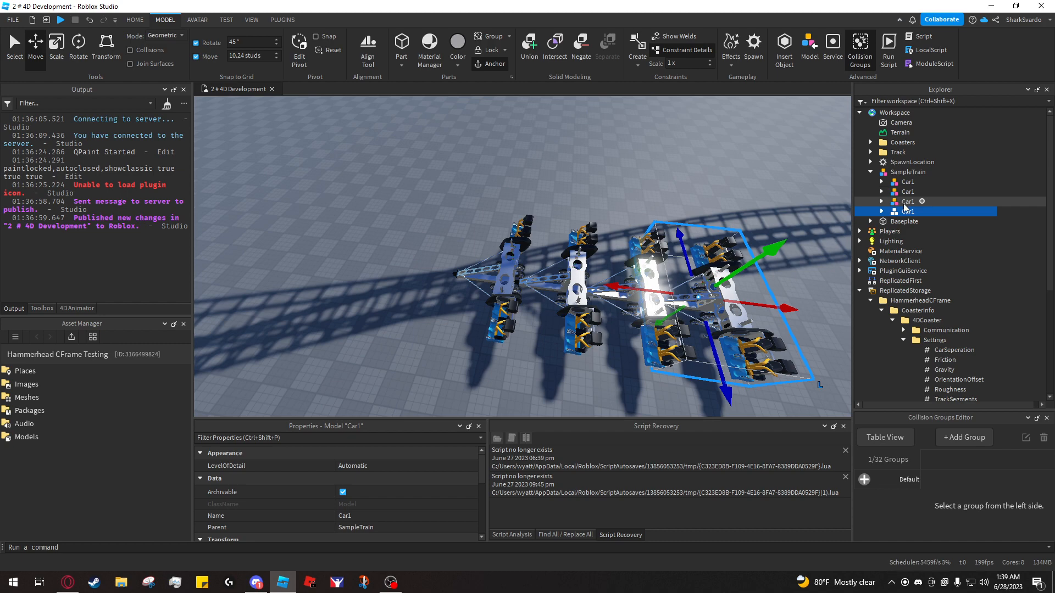
left_click(904, 194, "shift")
left_click(902, 204)
Examine the coaster's full track layout, including its lift hill, loop and hills
left_click(726, 180)
right_click_drag(728, 181, 721, 175)
key("w")
right_click_drag(698, 281, 701, 279)
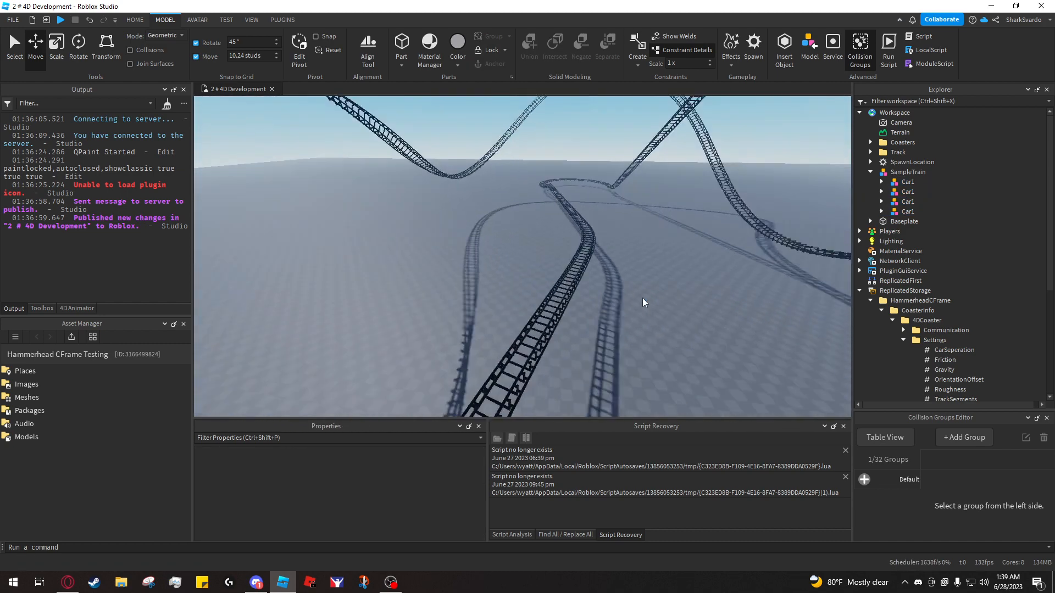
right_click_drag(642, 299, 638, 298)
right_click_drag(547, 288, 444, 294)
key("ctrl+1")
key("ctrl+1")
key("s")
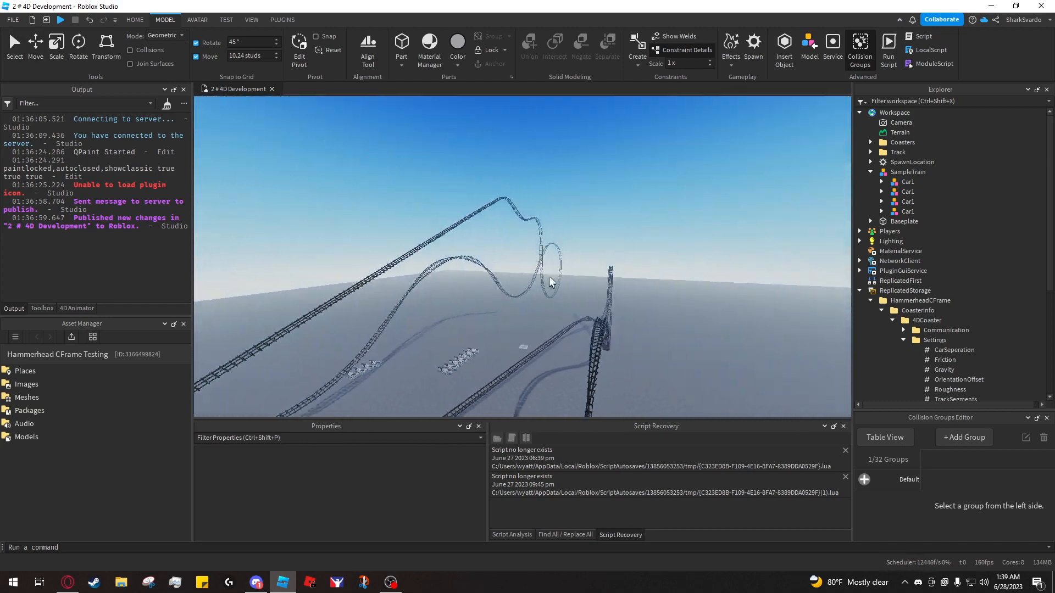
right_click_drag(549, 276, 550, 281)
key("w")
right_click_drag(628, 275, 499, 254)
key("a")
key("a")
key("w")
right_click_drag(370, 279, 369, 278)
key("w")
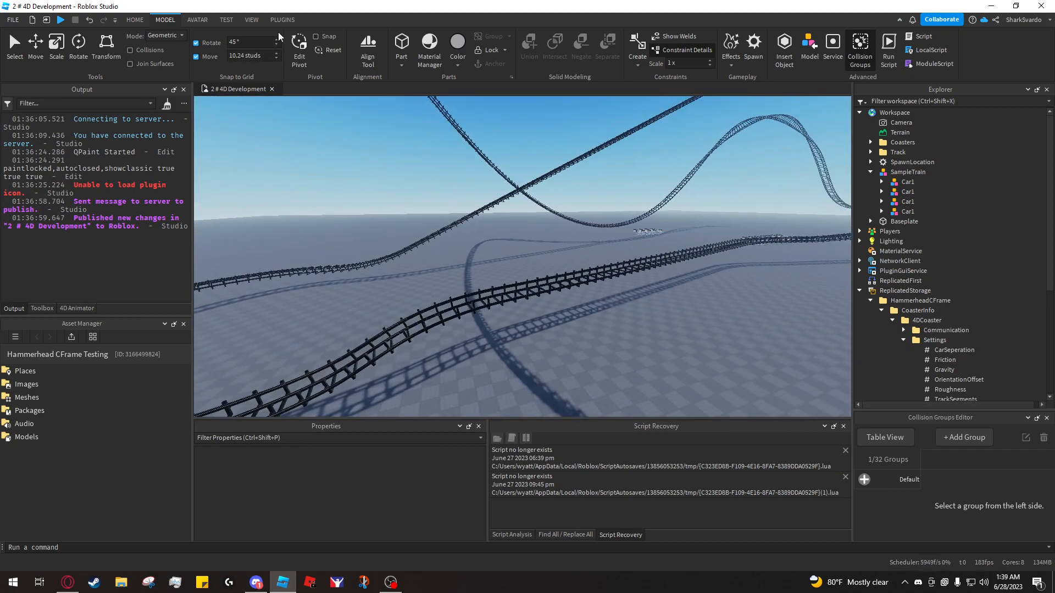
Open the Hammerhead v1.5 4D coaster animator
left_click(287, 22)
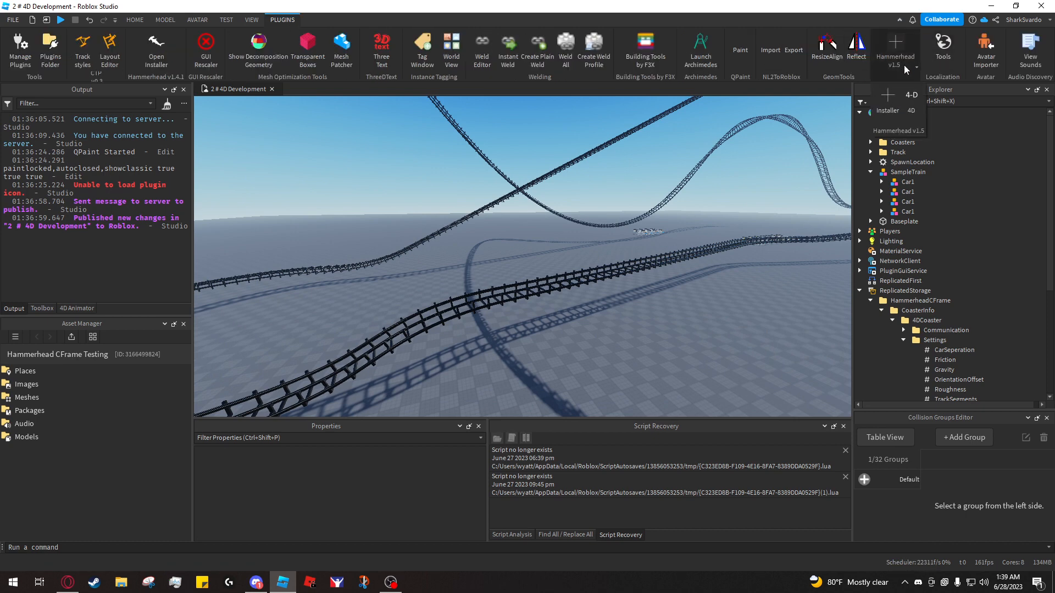
left_click(911, 105)
right_click_drag(209, 200, 209, 200)
key("a")
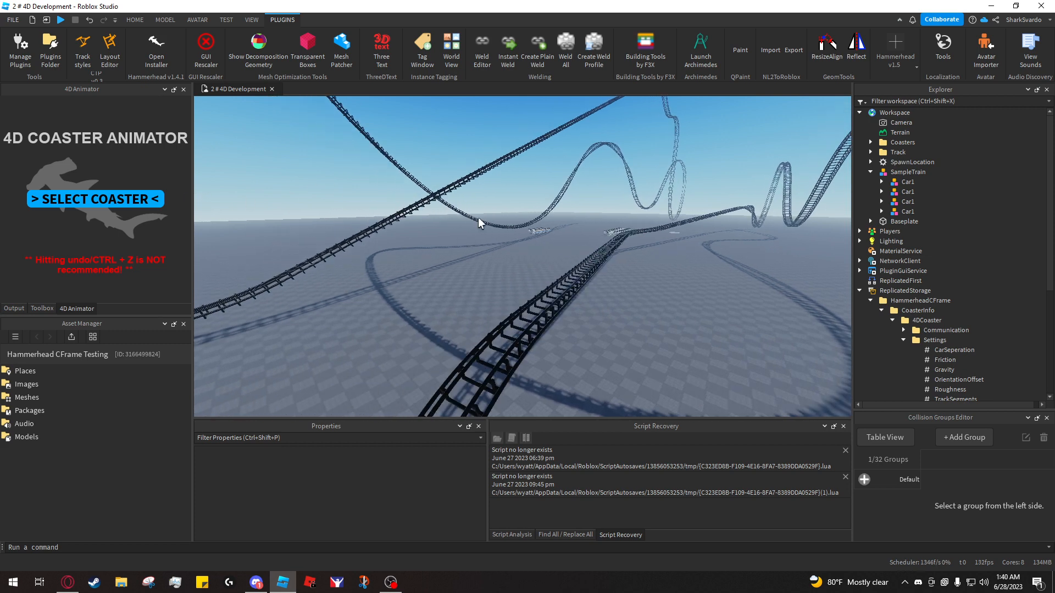
Choose the 4DCoaster folder under Workspace's Coasters as the ride to animate
left_click(156, 205)
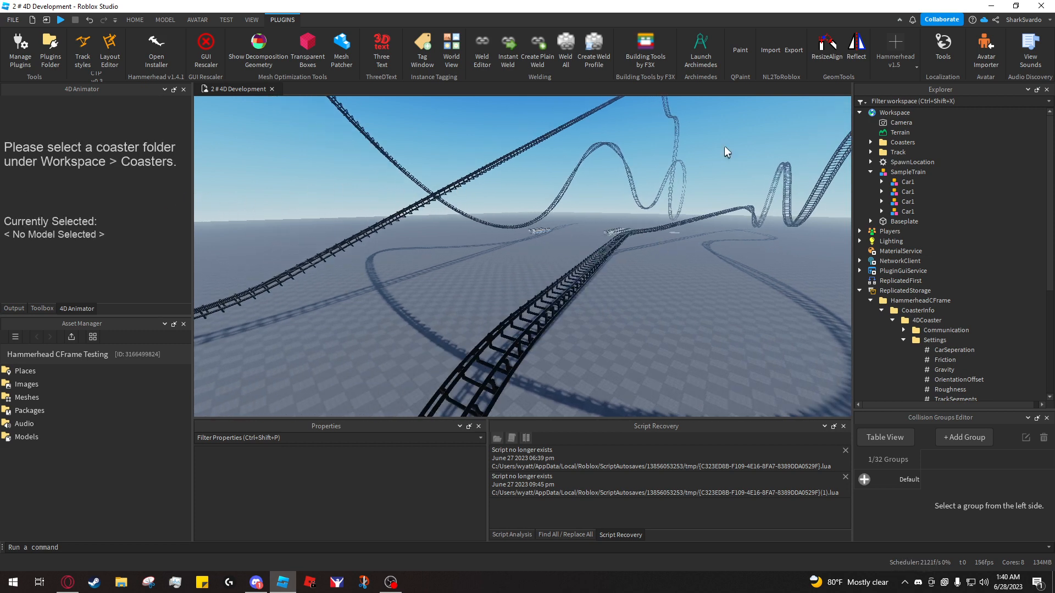
left_click(871, 143)
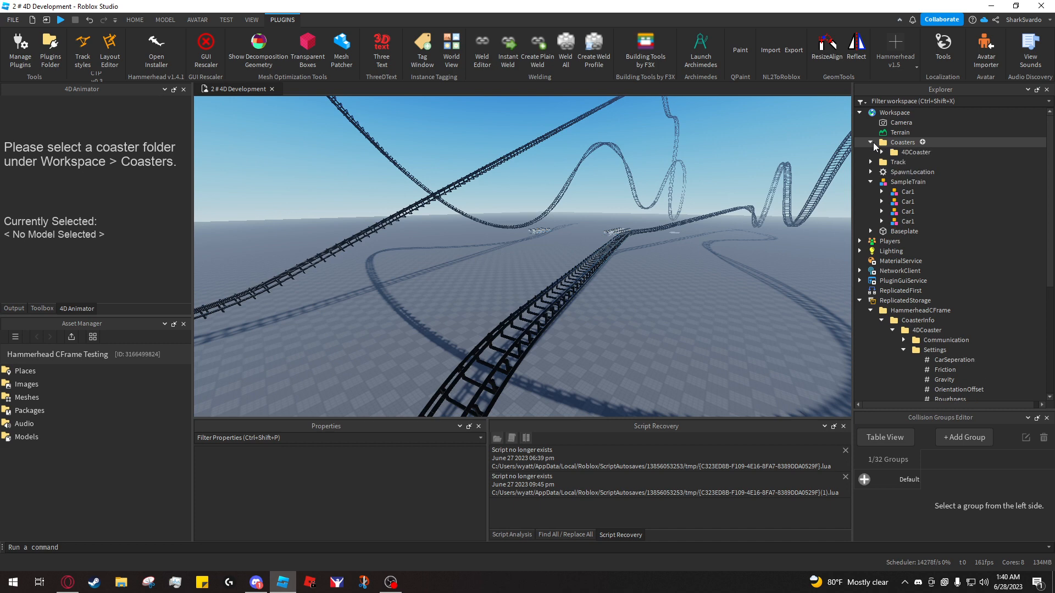
left_click(901, 153)
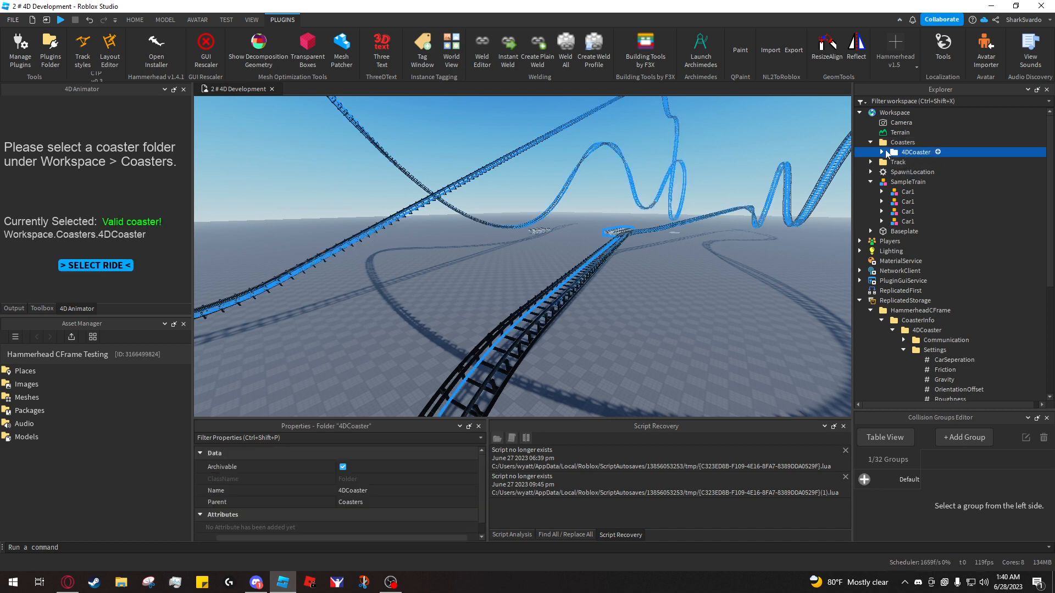
left_click(881, 152)
left_click(97, 267)
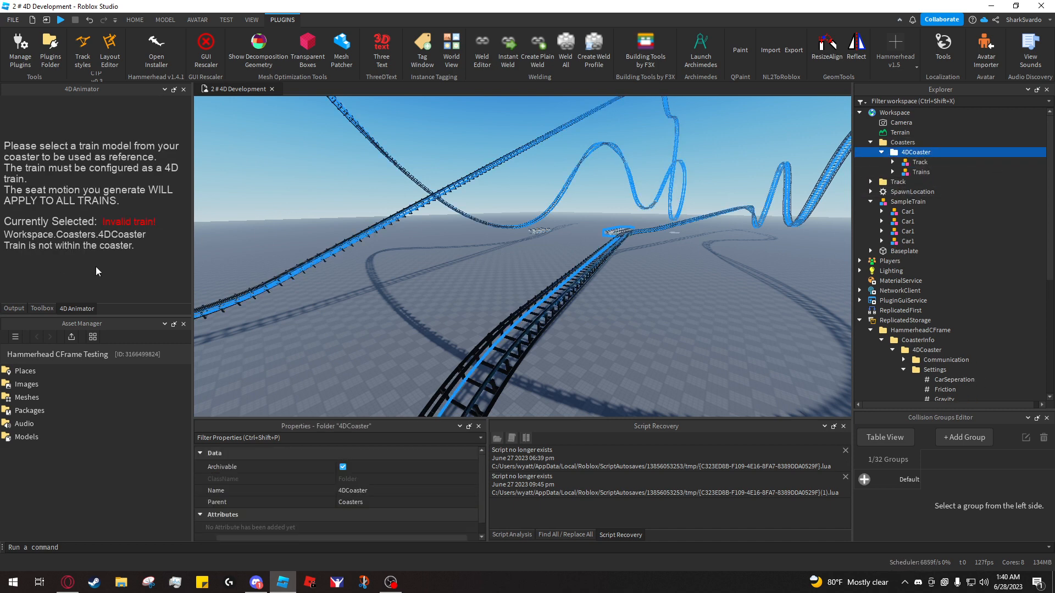
Choose Train1 from the 4DCoaster's Trains model as the reference train for the seat animation
left_click(893, 172)
left_click(929, 182)
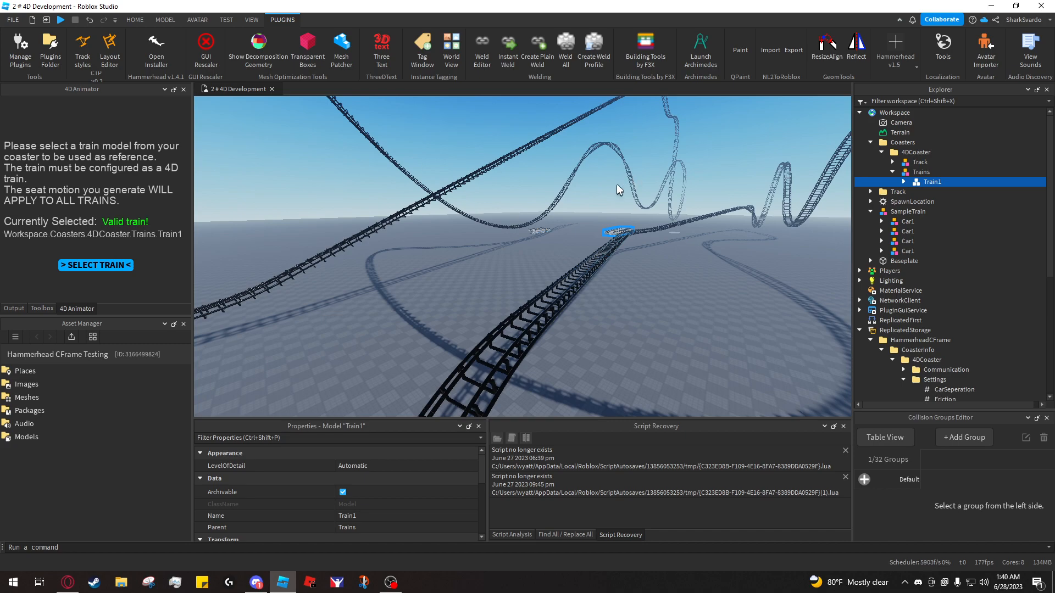
right_click_drag(616, 185, 566, 196)
left_click(104, 266)
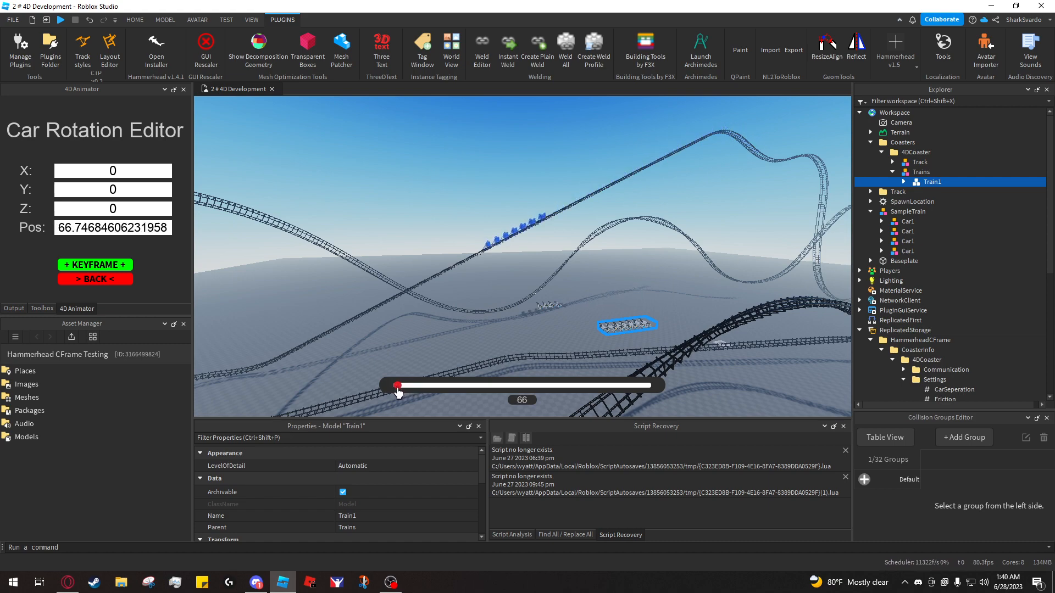
Scrub the reference train along the track timeline to preview how it travels around the coaster
left_click_drag(398, 391, 405, 391)
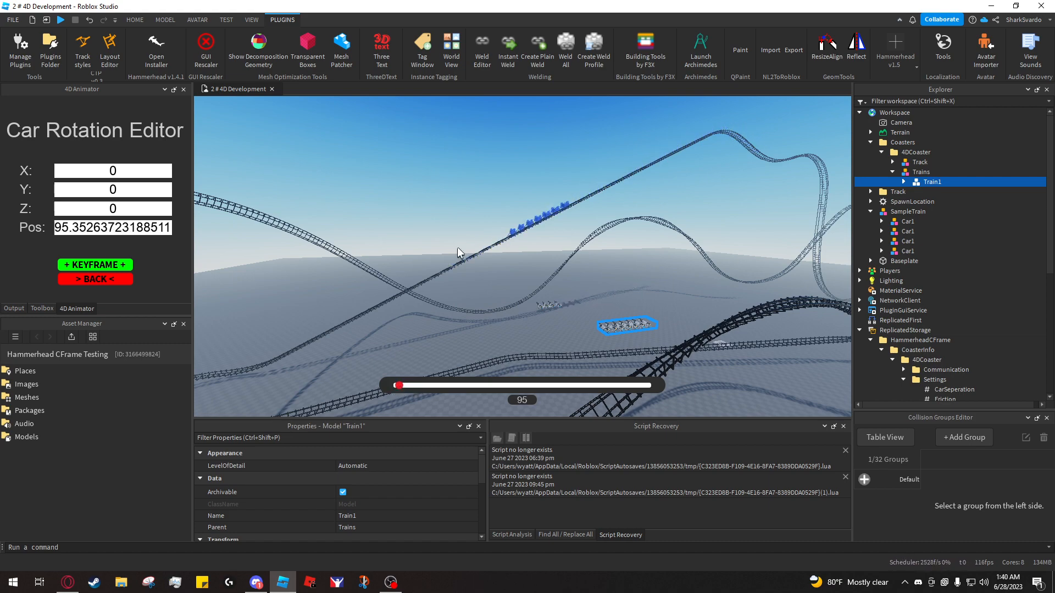
key("w")
right_click_drag(514, 229, 578, 235)
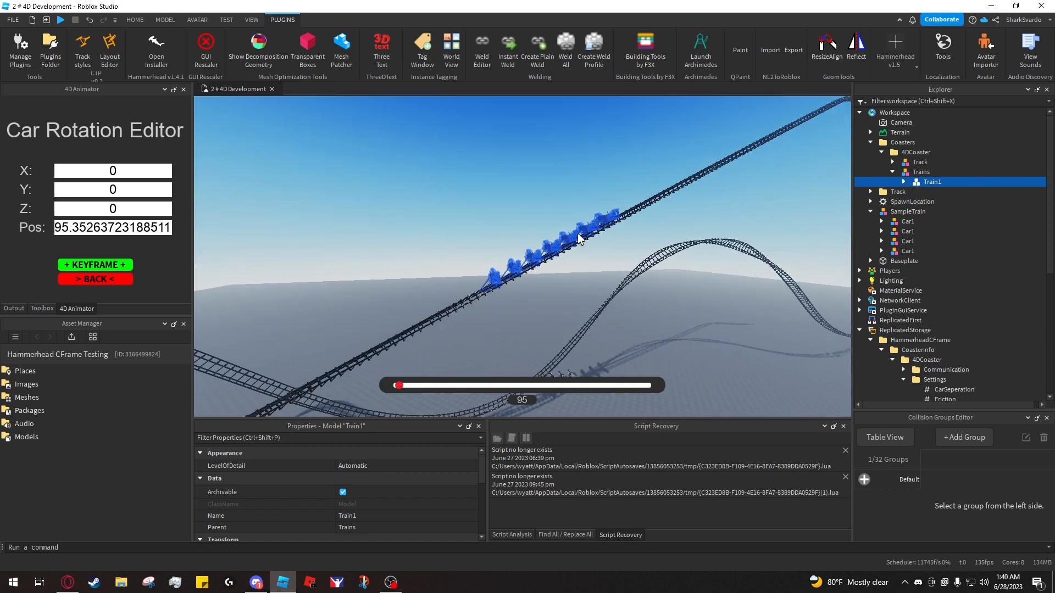
key("s")
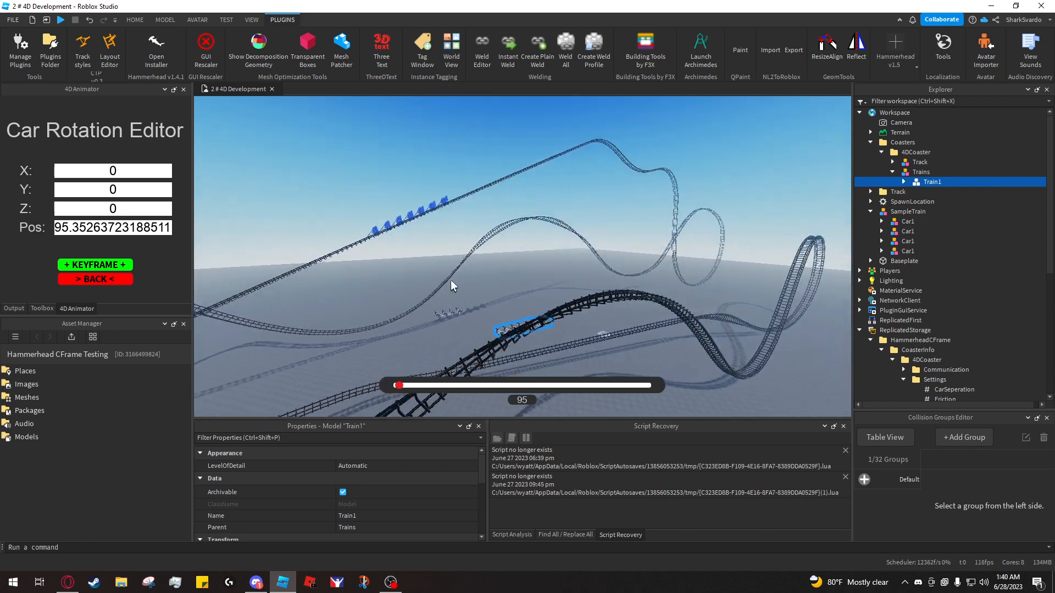
left_click(403, 386)
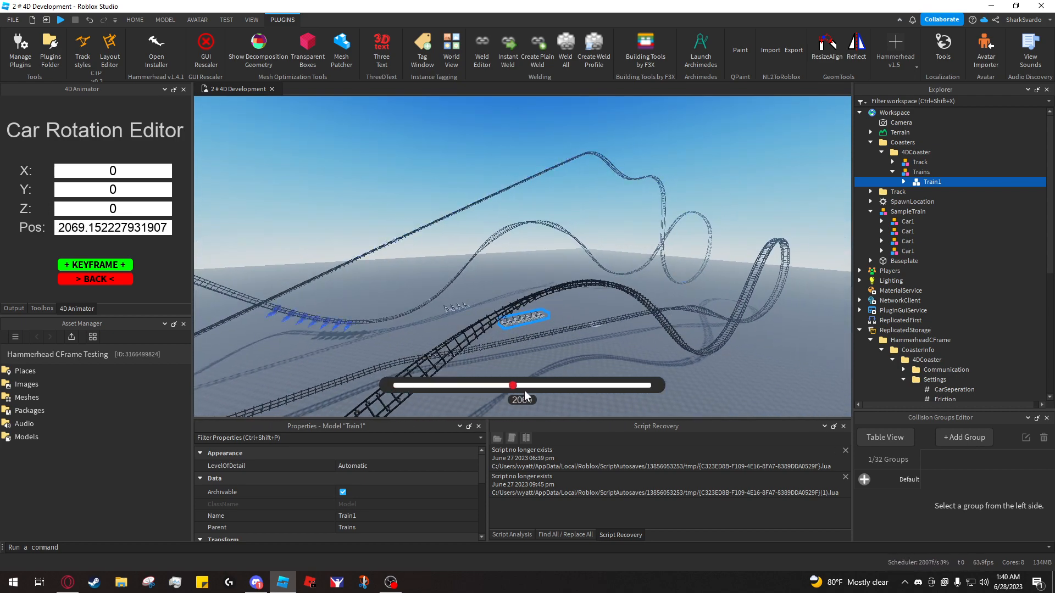
left_click_drag(525, 392, 637, 386)
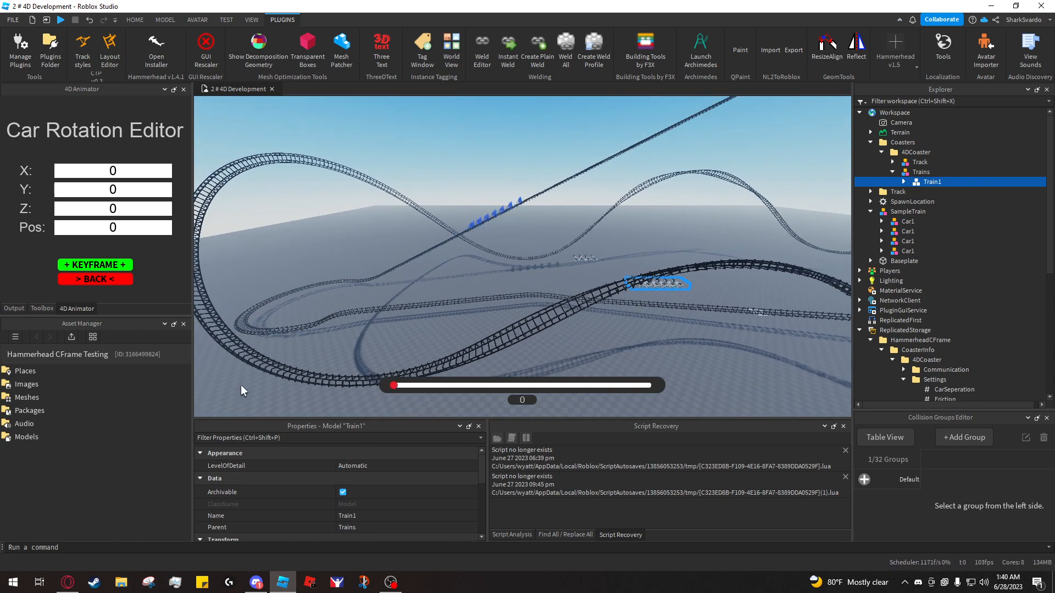
Set the reference train's track position to 500 in the Car Rotation Editor and inspect its place on the track
left_click_drag(275, 366, 659, 370)
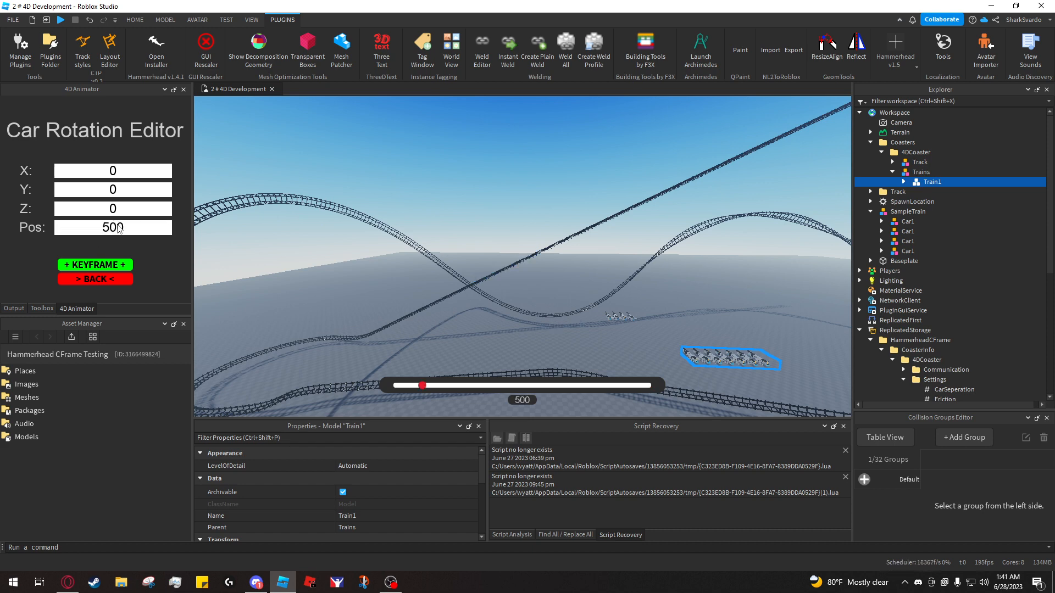
right_click_drag(380, 280, 392, 249)
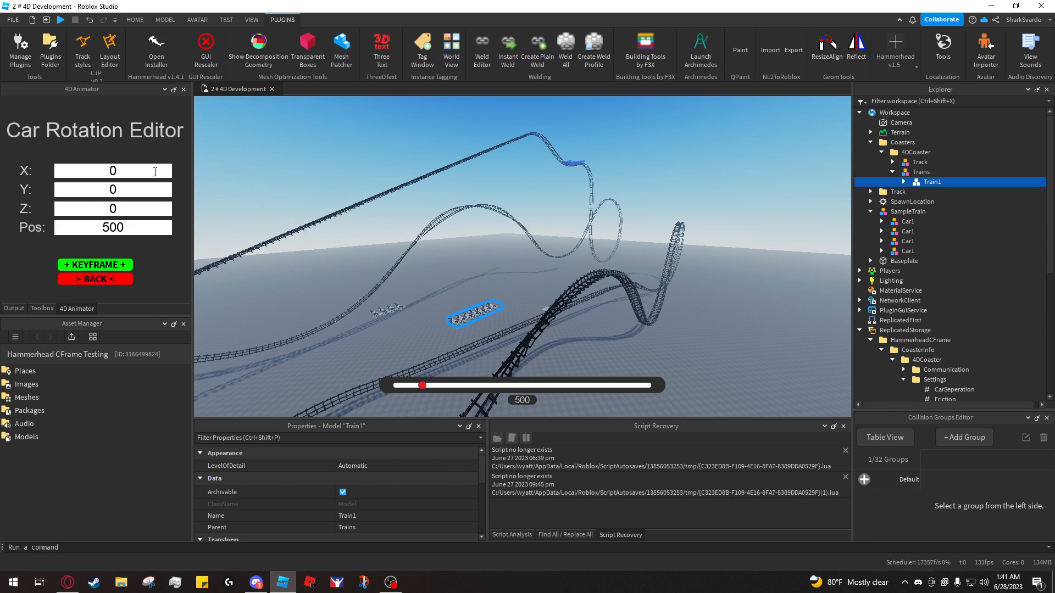
right_click_drag(312, 200, 311, 200)
key("w")
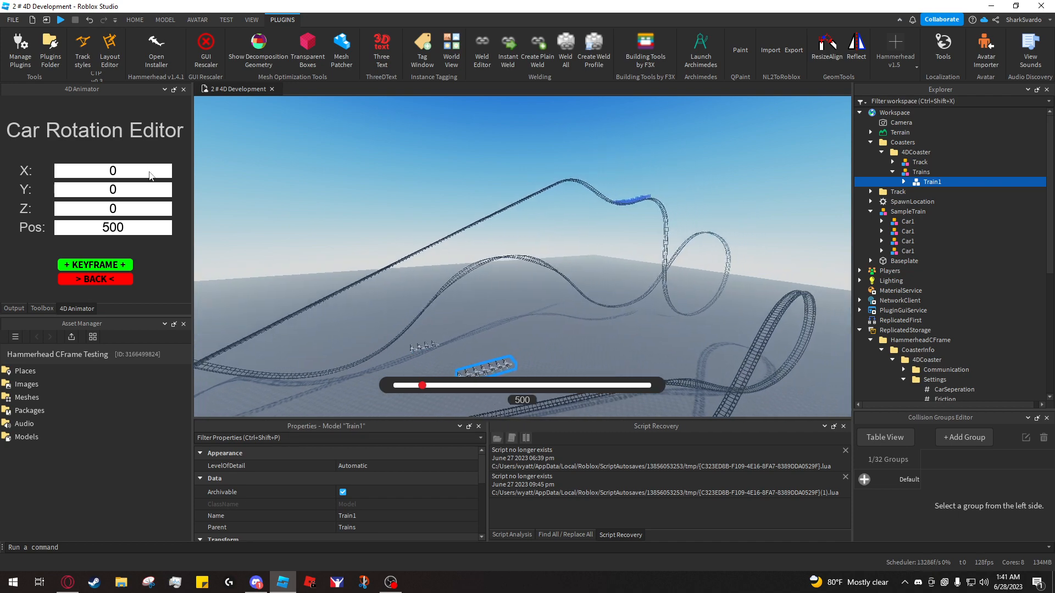
key("w")
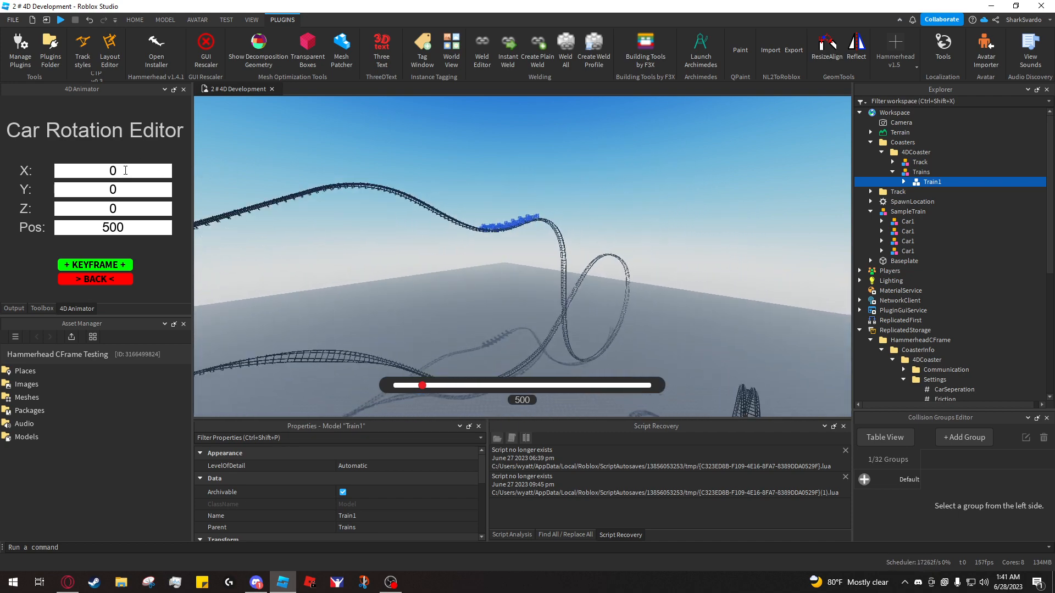
key("w")
key("s")
key("q")
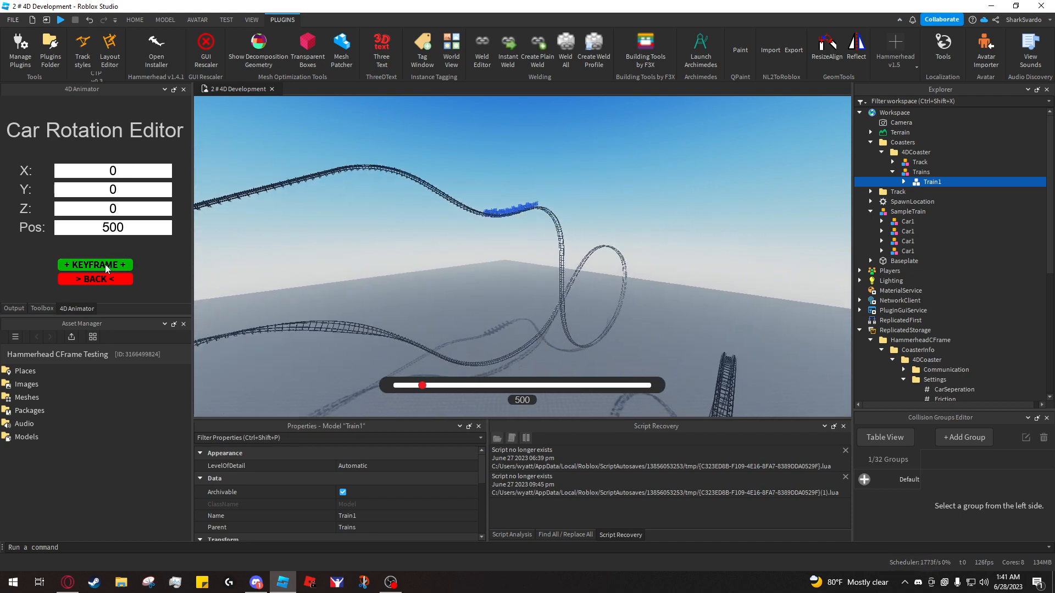
Move the reference train to about position 3985, on the straight track section before the wide turn
key("s")
right_click_drag(487, 263, 509, 255)
key("w")
right_click_drag(463, 342, 476, 331)
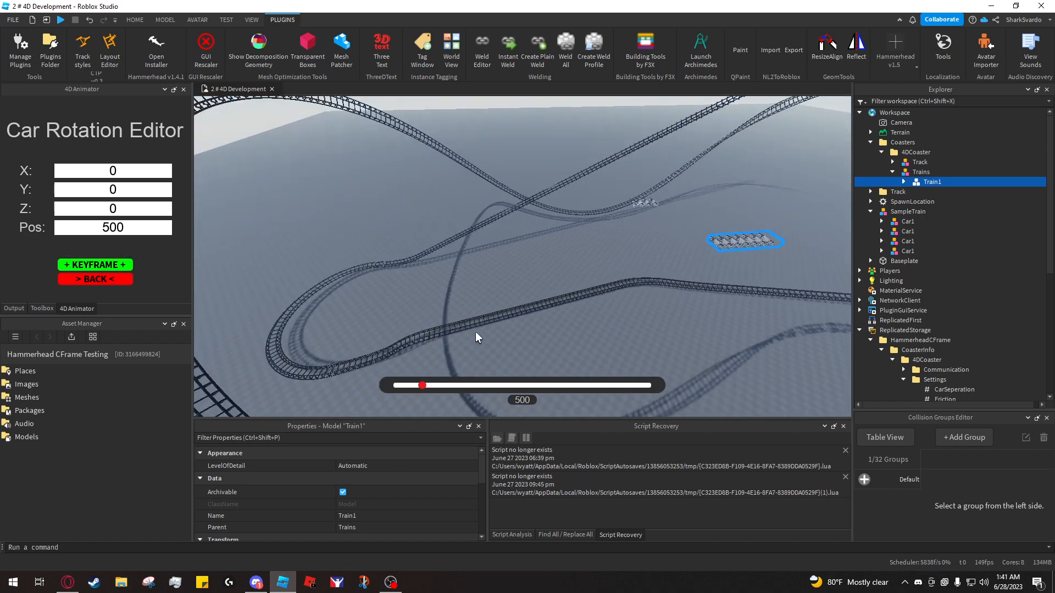
key("w")
key("a")
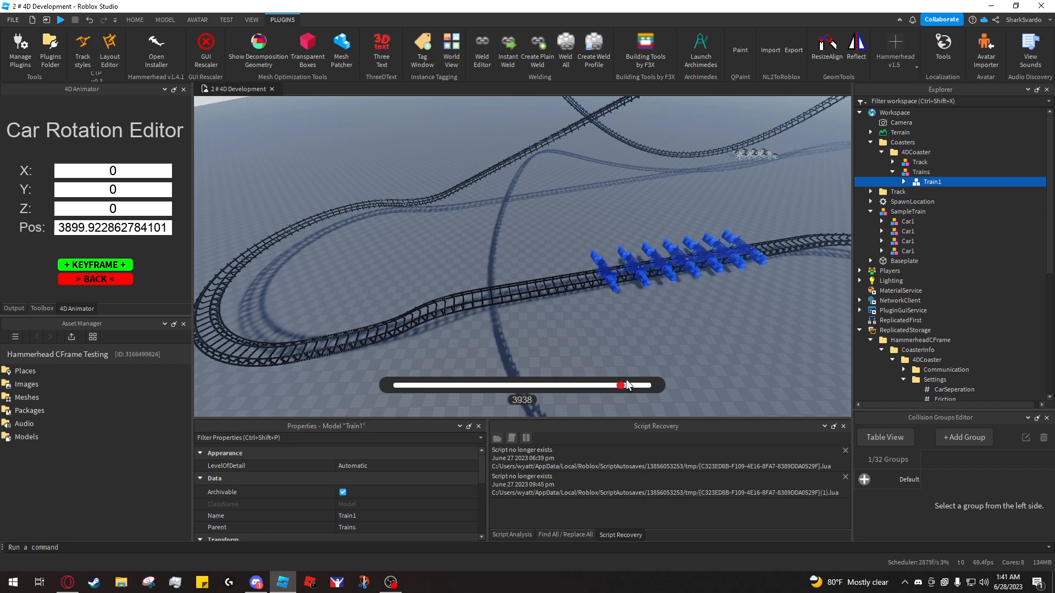
left_click_drag(626, 382, 624, 385)
Inspect the reference train's cars and seat orientation on the track from above, behind and the side
right_click_drag(551, 334, 566, 347)
key("w")
key("w")
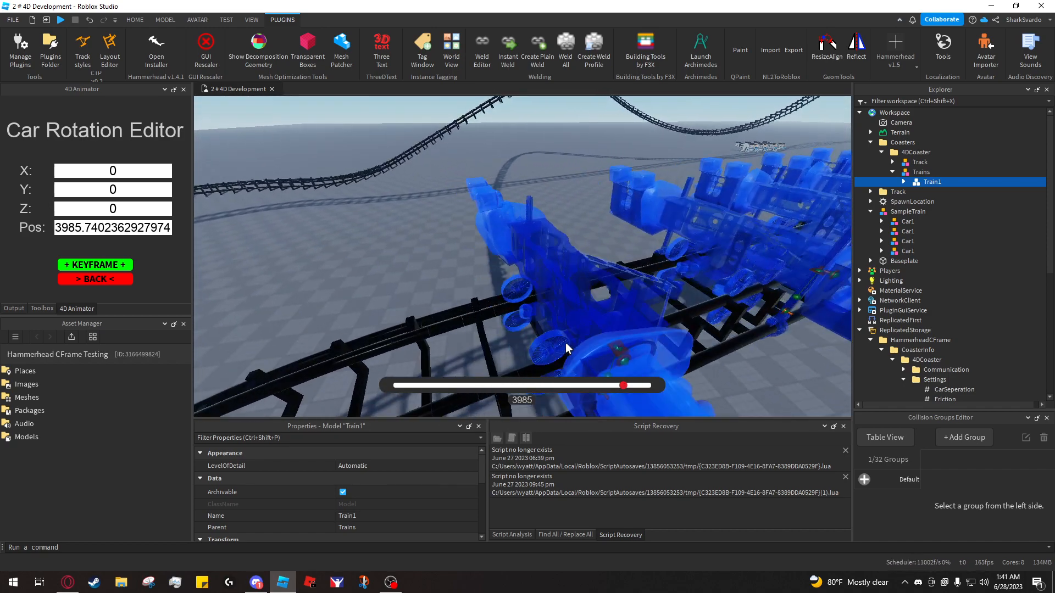
key("w")
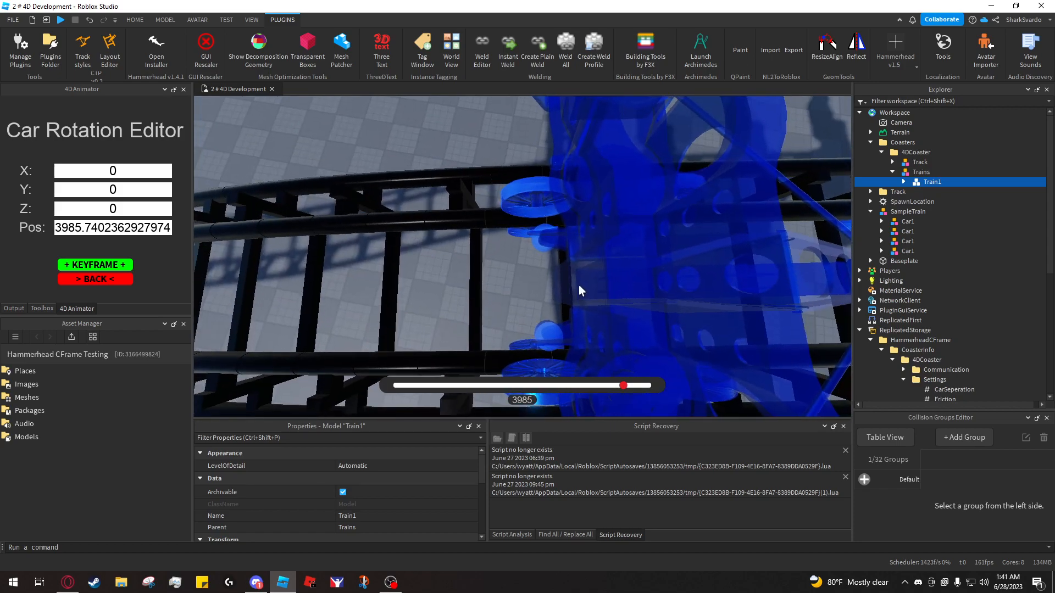
key("s")
right_click_drag(522, 265, 543, 252)
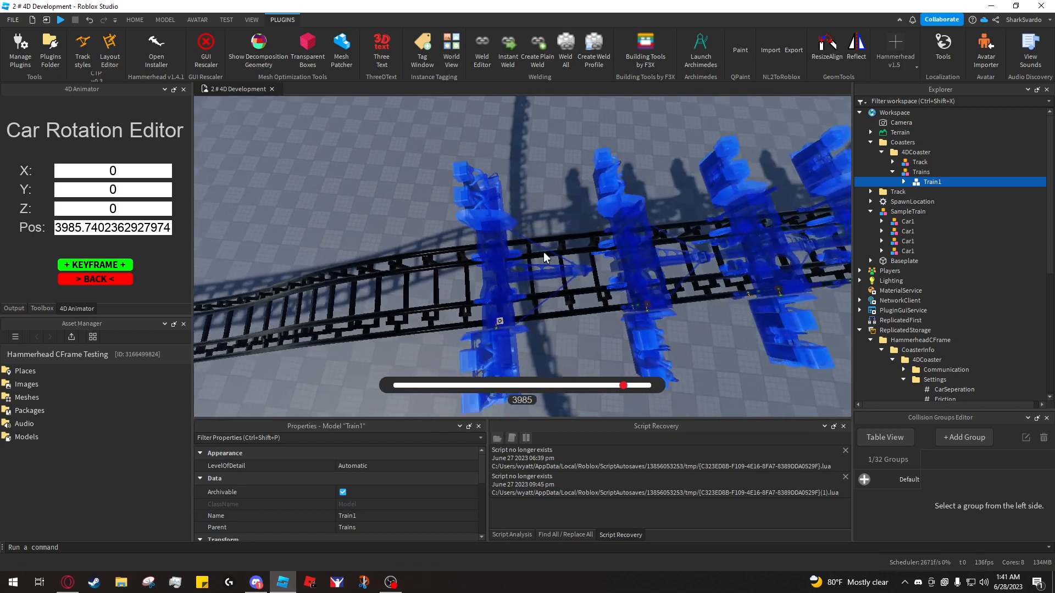
key("w")
key("s")
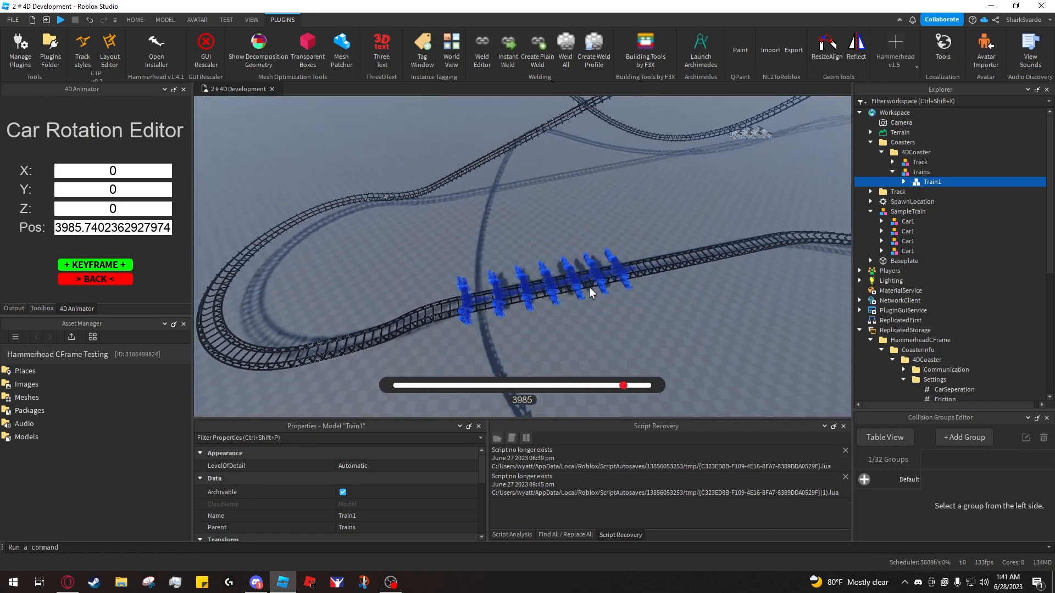
key("w")
key("s")
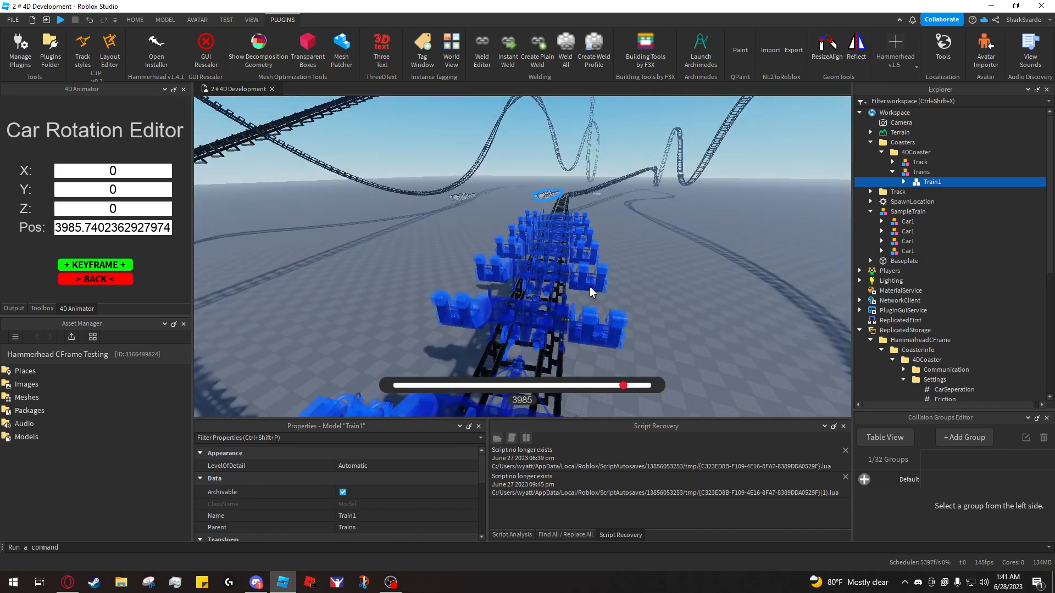
key("w")
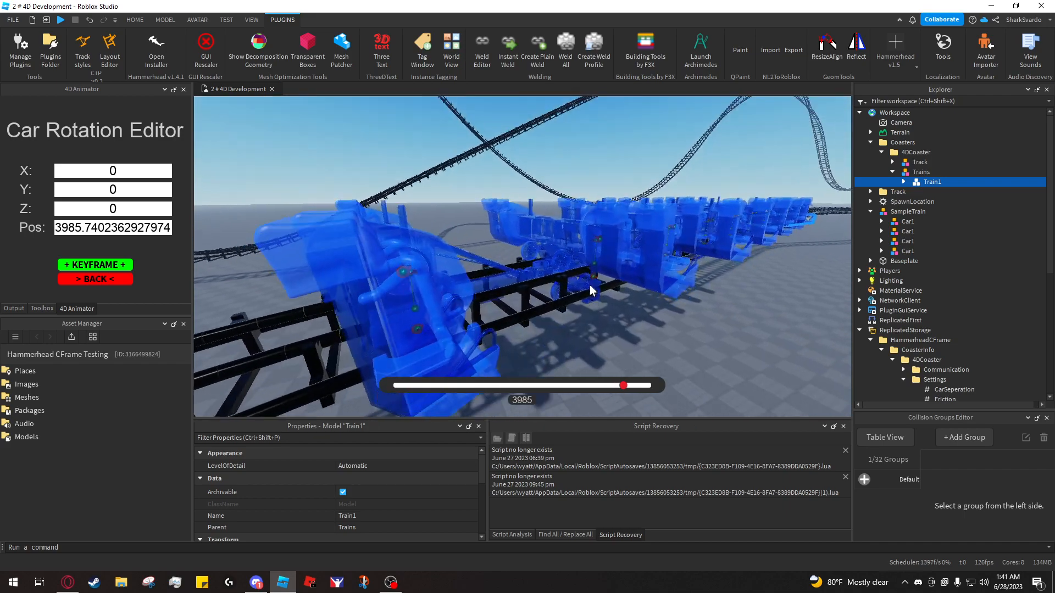
key("w")
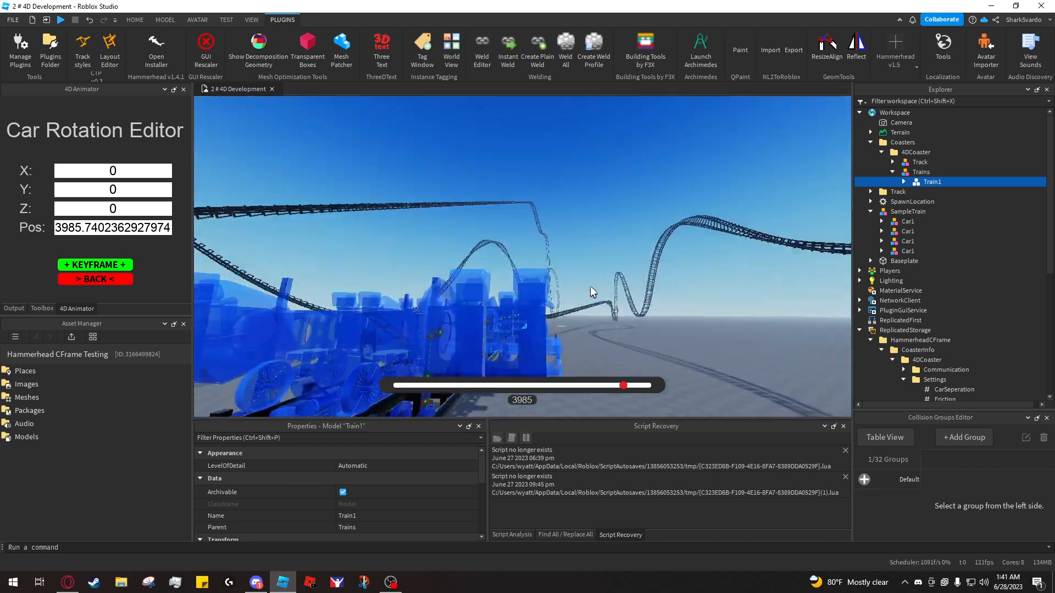
key("s")
right_click_drag(507, 244, 482, 244)
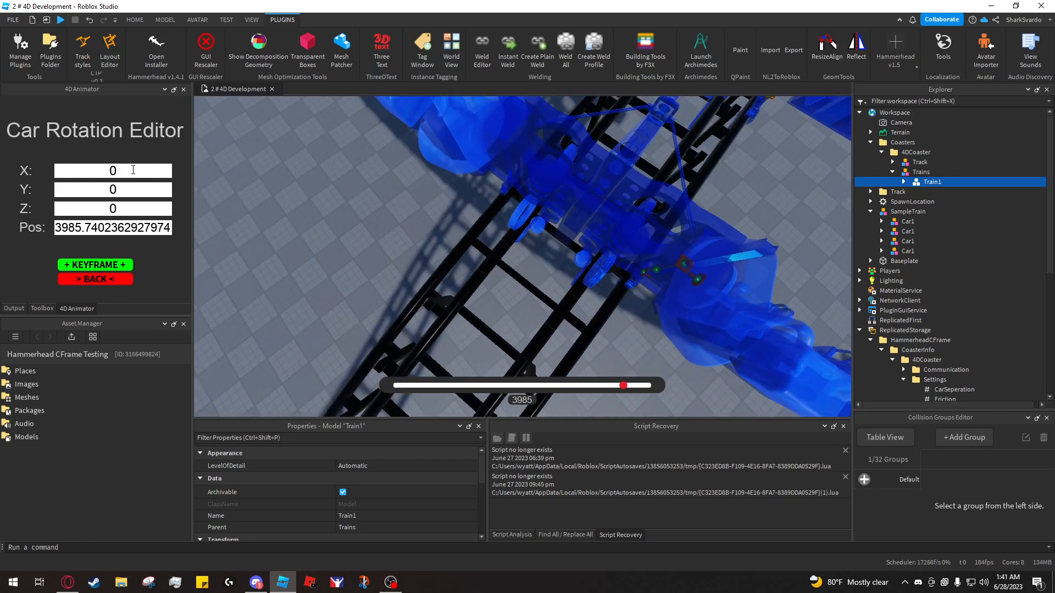
Add a keyframe at position 3985 with the X, Y and Z rotations at 0, and check the seats
right_click_drag(503, 201, 495, 205)
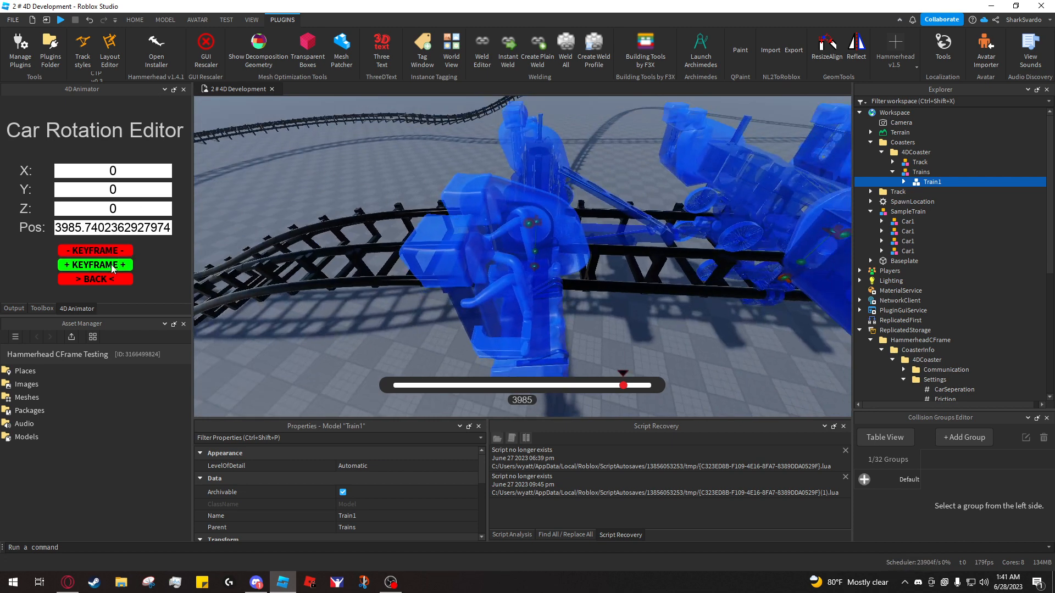
right_click_drag(578, 314, 508, 246)
right_click_drag(584, 287, 583, 288)
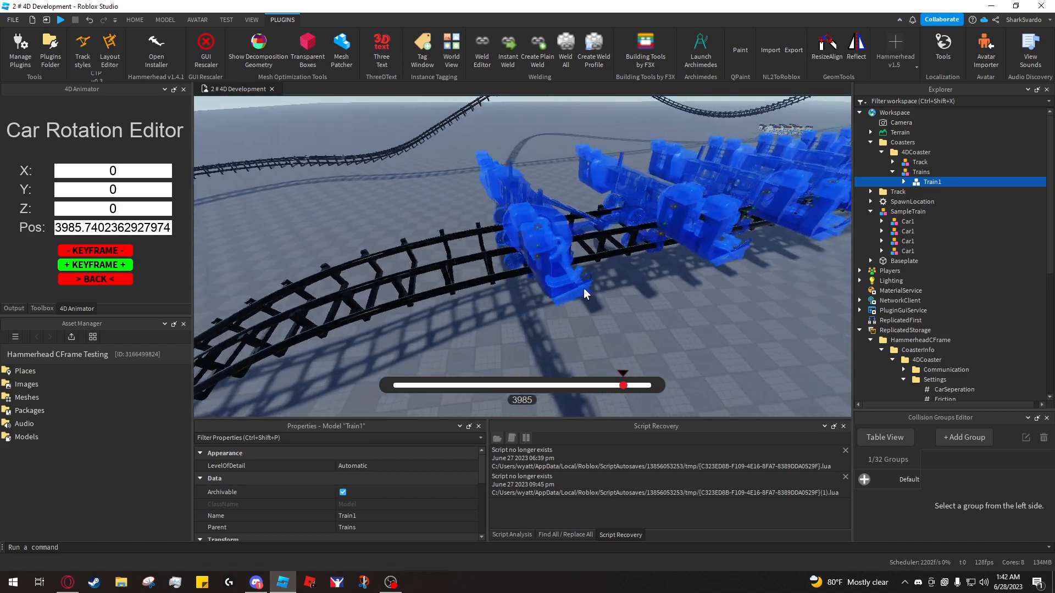
Move the train to about position 4233 at the foot of the lift hill and add a keyframe with X rotation 0
scroll(584, 288, "down", 10)
left_click_drag(623, 385, 638, 388)
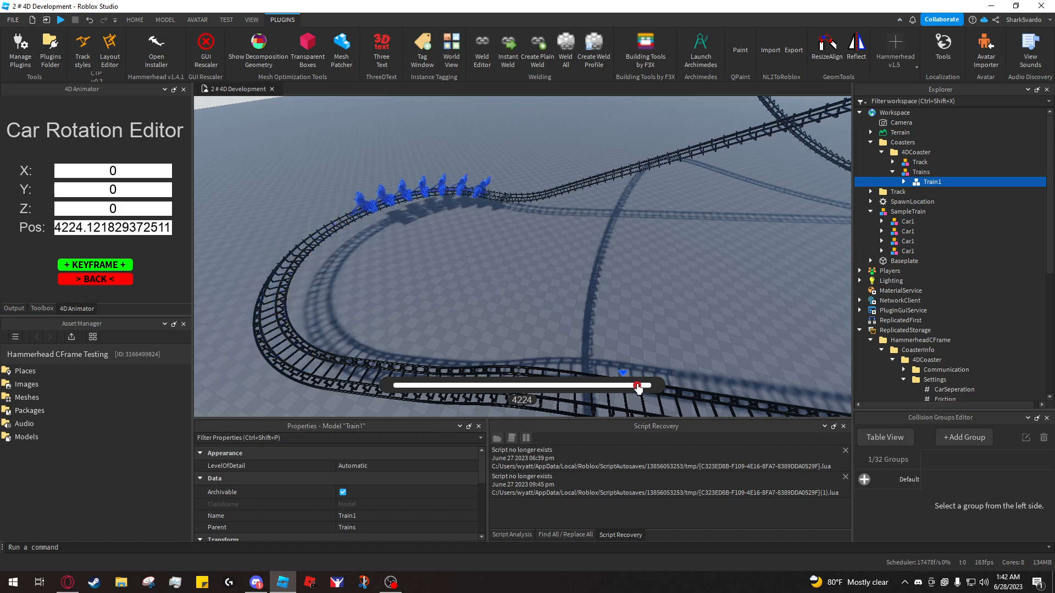
scroll(602, 292, "up", 10)
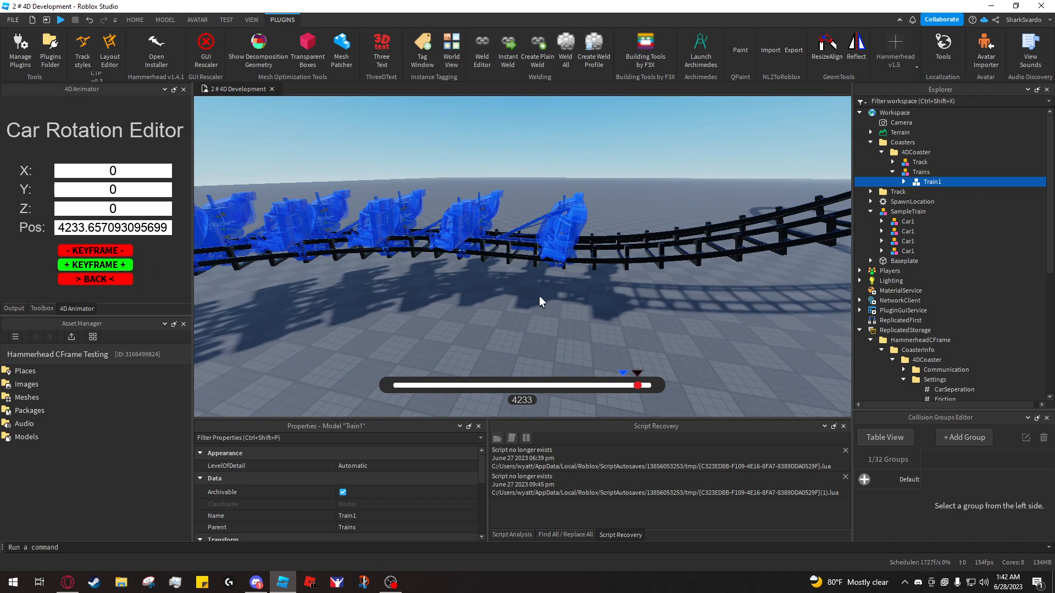
right_click_drag(539, 301, 578, 277)
Move the train to about position 4300 on the lift hill, set the X rotation to -45 and add a keyframe
scroll(597, 256, "down", 10)
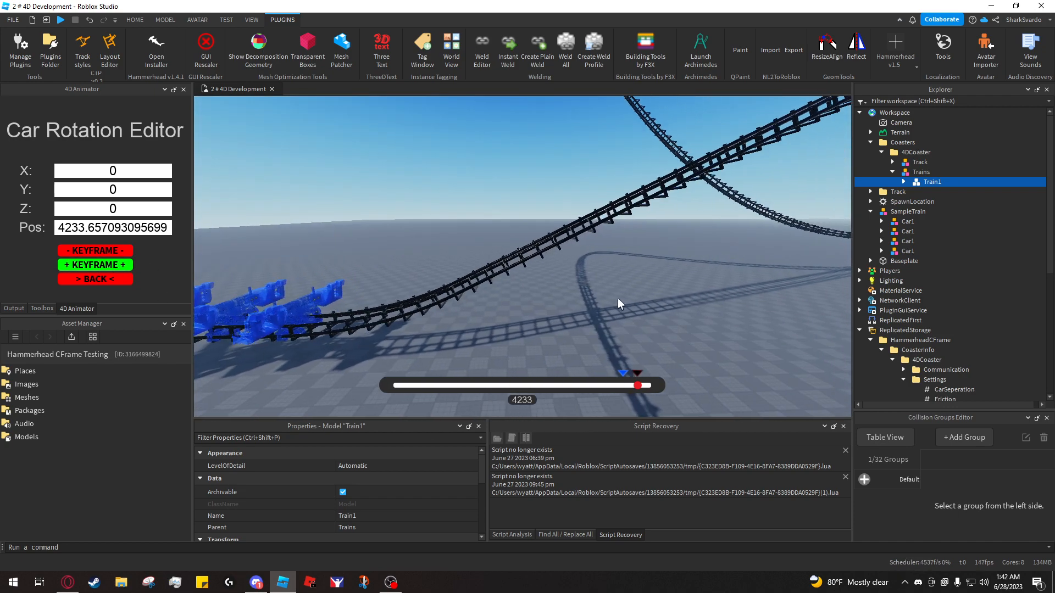
left_click_drag(639, 387, 643, 388)
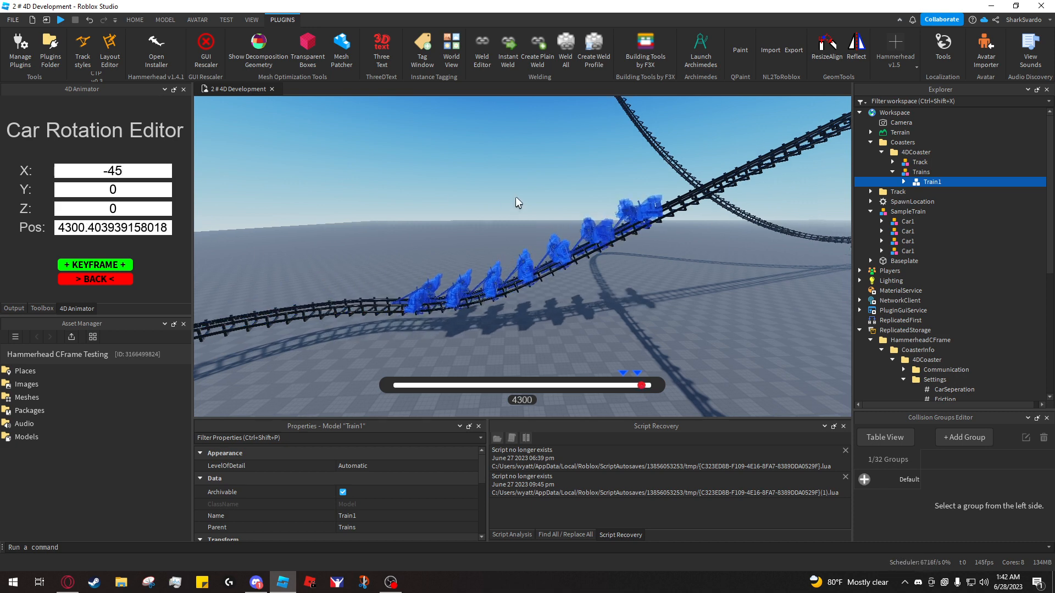
scroll(514, 197, "up", 5)
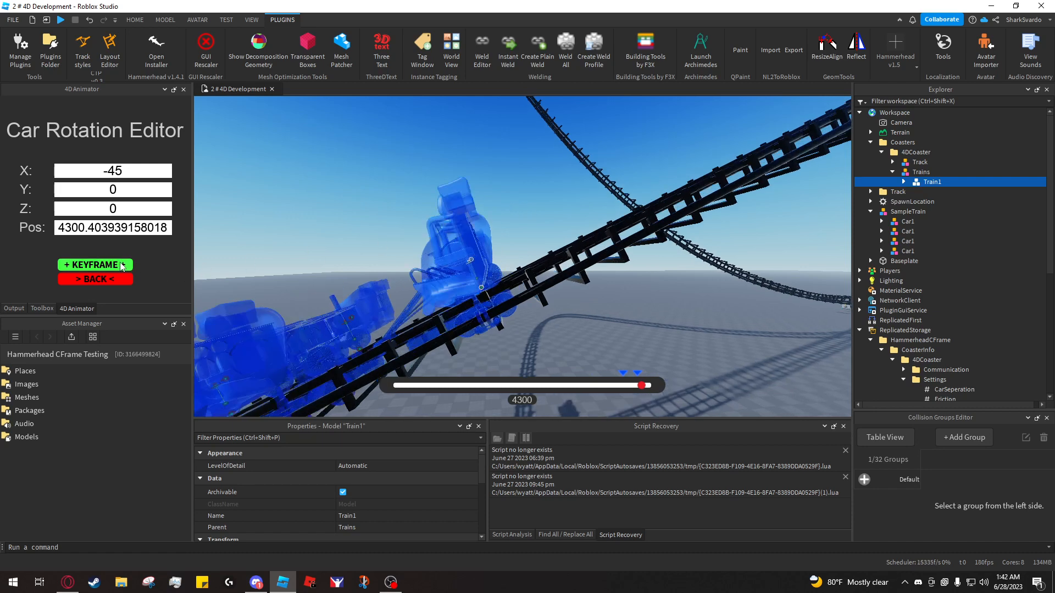
left_click(122, 266)
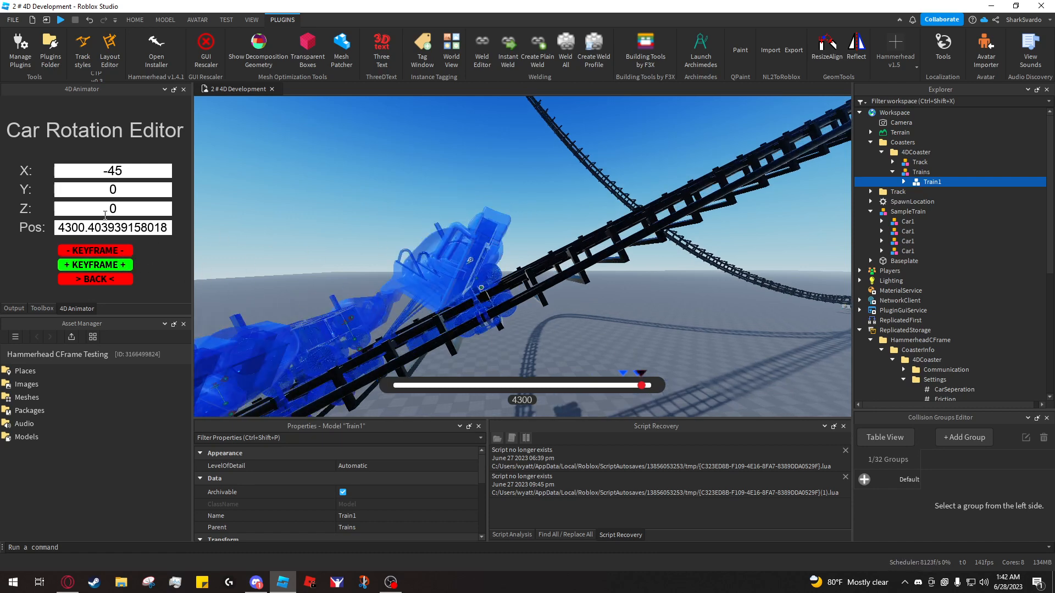
Go through the keyframes around the foot of the lift hill to compare the seat rotations
scroll(547, 293, "down", 2)
right_click_drag(576, 317, 578, 317)
scroll(578, 318, "down", 4)
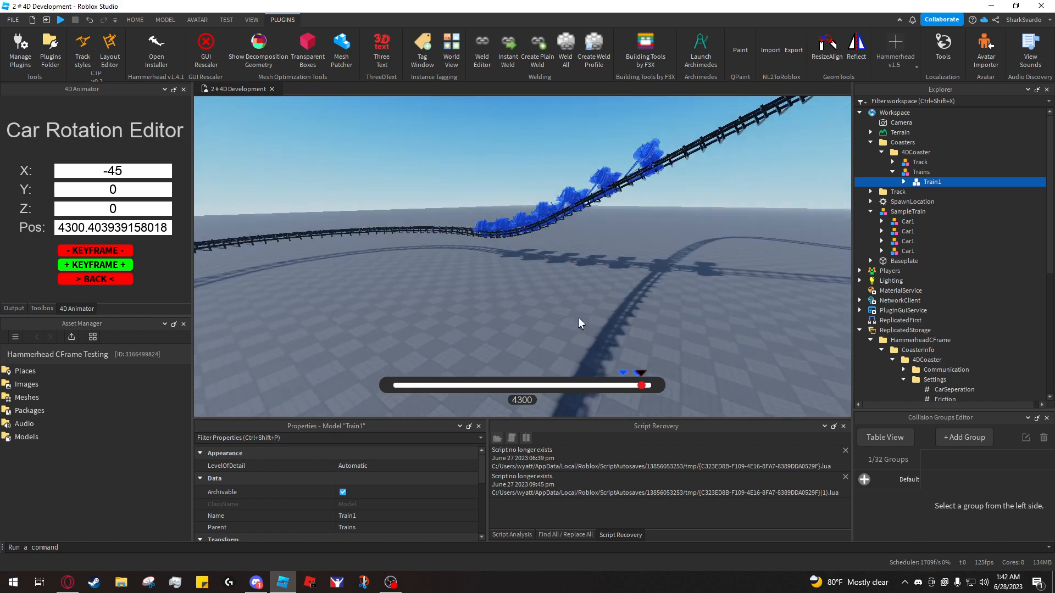
left_click(621, 377)
left_click_drag(634, 379, 640, 378)
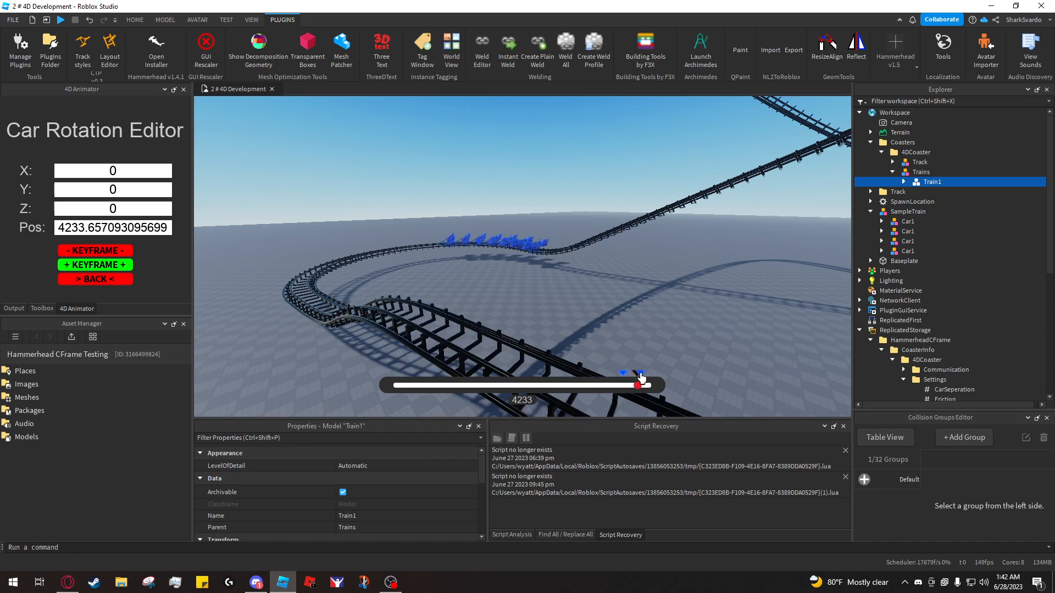
Move the train to about position 305 near the top of the lift hill and add a keyframe with X rotation -45
right_click_drag(671, 286, 631, 291)
key("d")
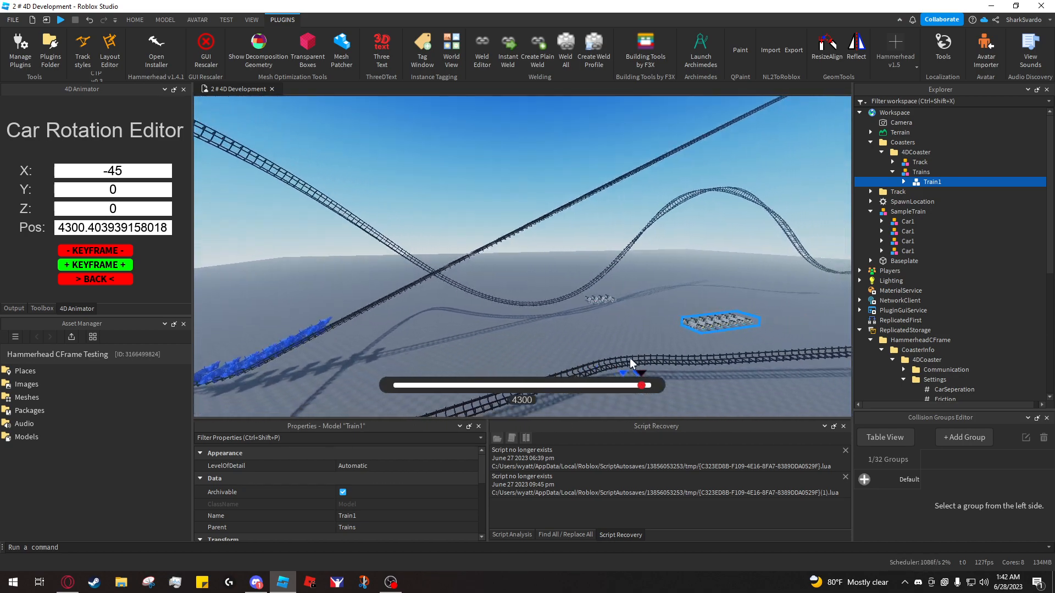
right_click_drag(630, 358, 641, 311)
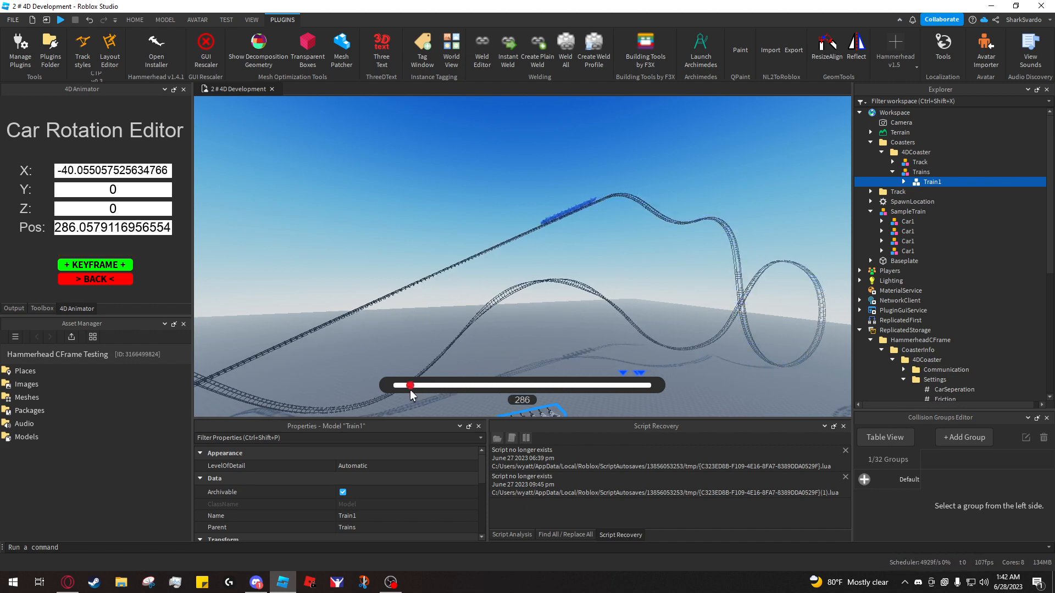
left_click_drag(410, 390, 411, 391)
key("f")
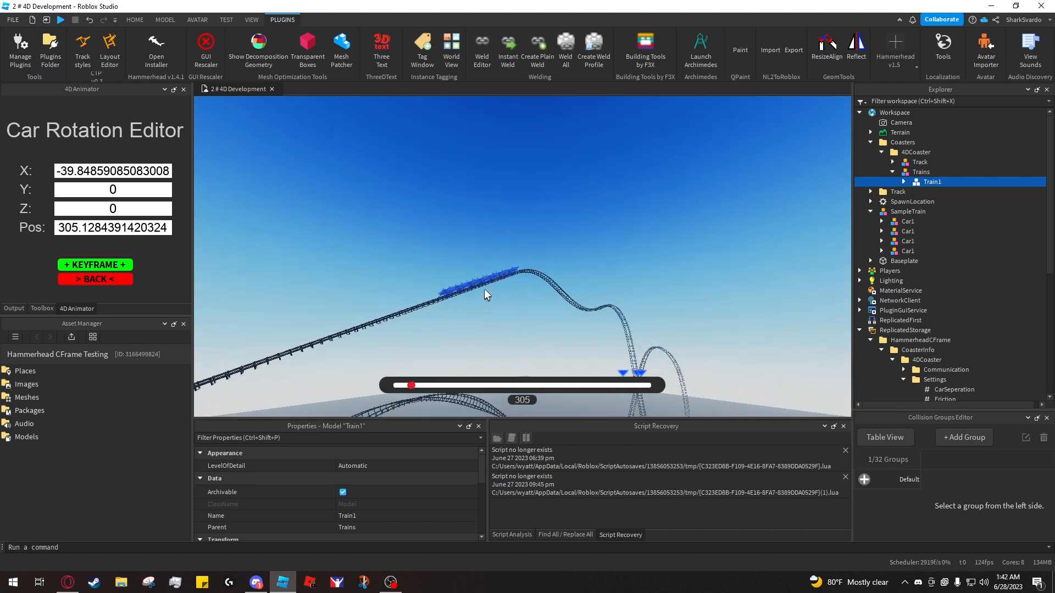
scroll(484, 289, "up", 5)
right_click_drag(484, 290, 506, 276)
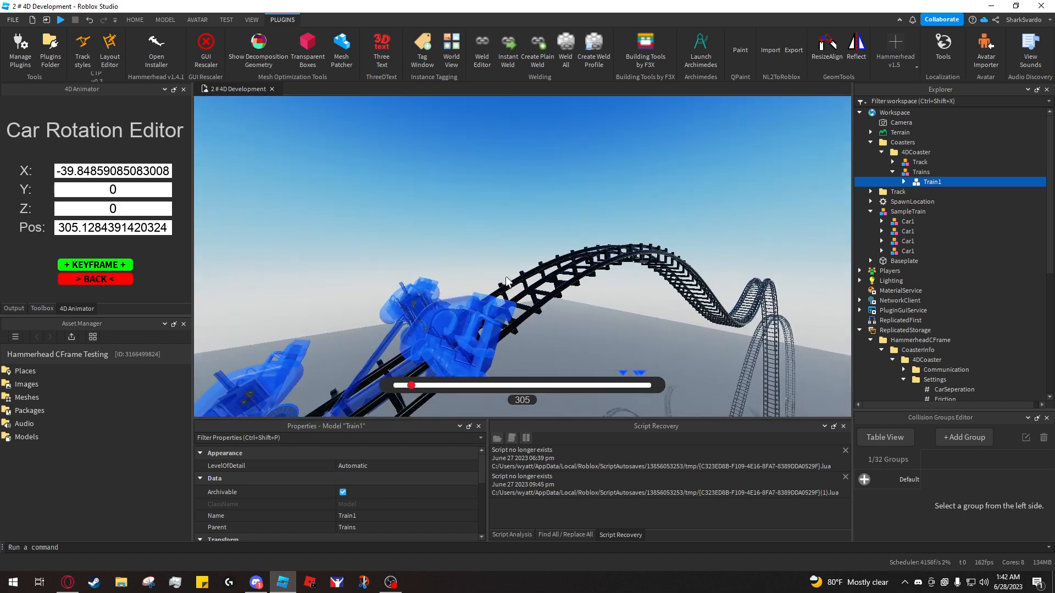
right_click_drag(549, 241, 583, 241)
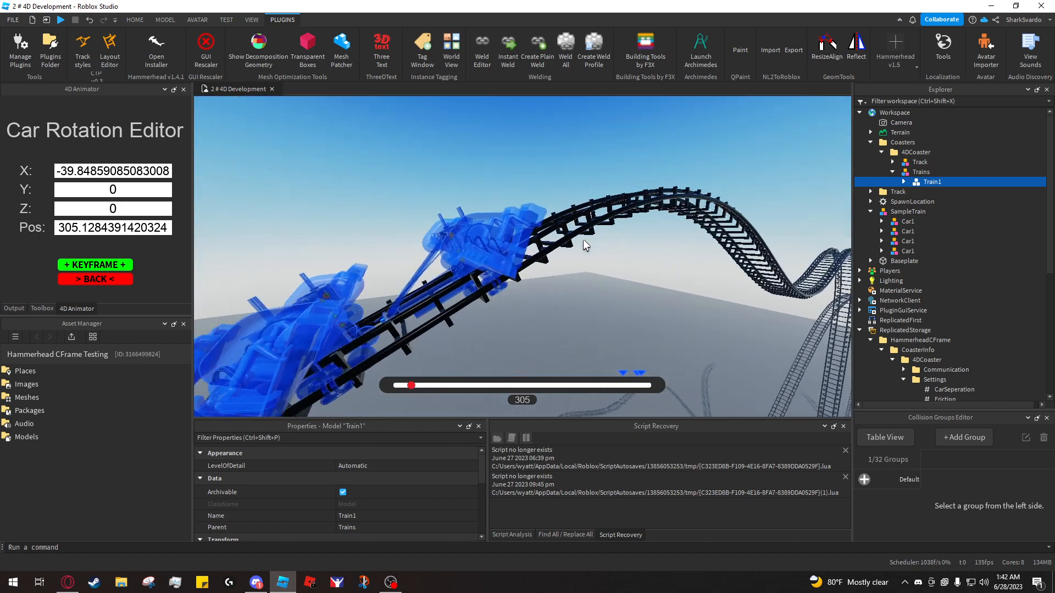
key("w")
key("s")
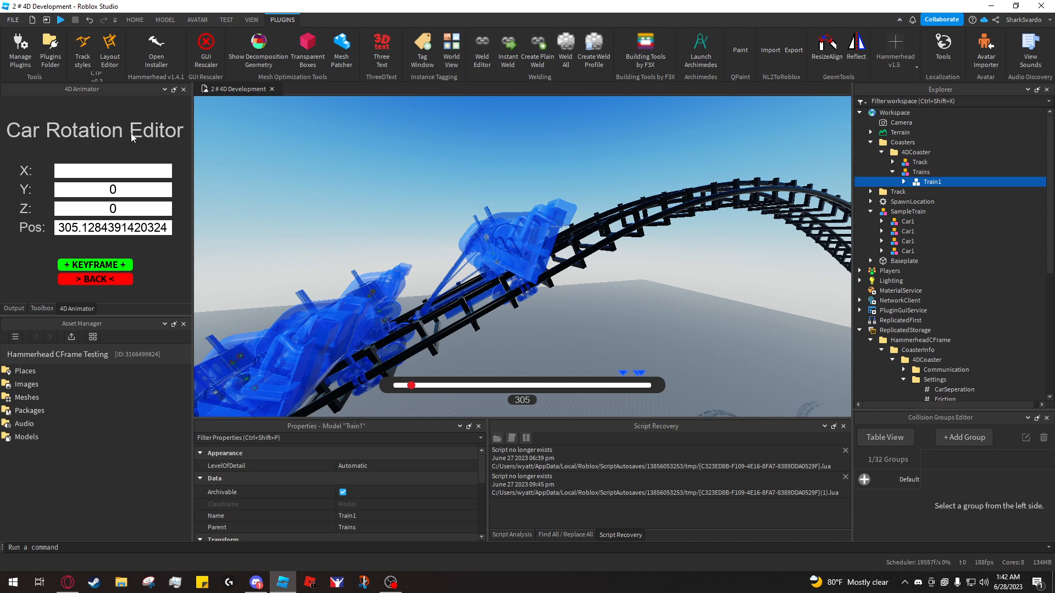
left_click(120, 265)
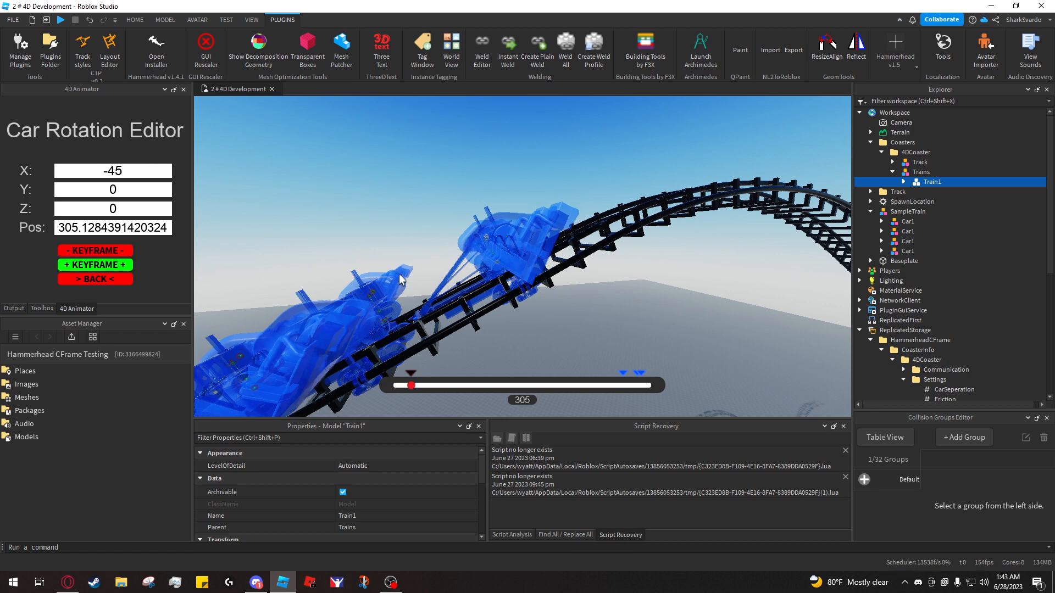
Scrub the train past the lift hill's crest to preview the track ahead, and return to the keyframe at 305
scroll(400, 279, "down", 10)
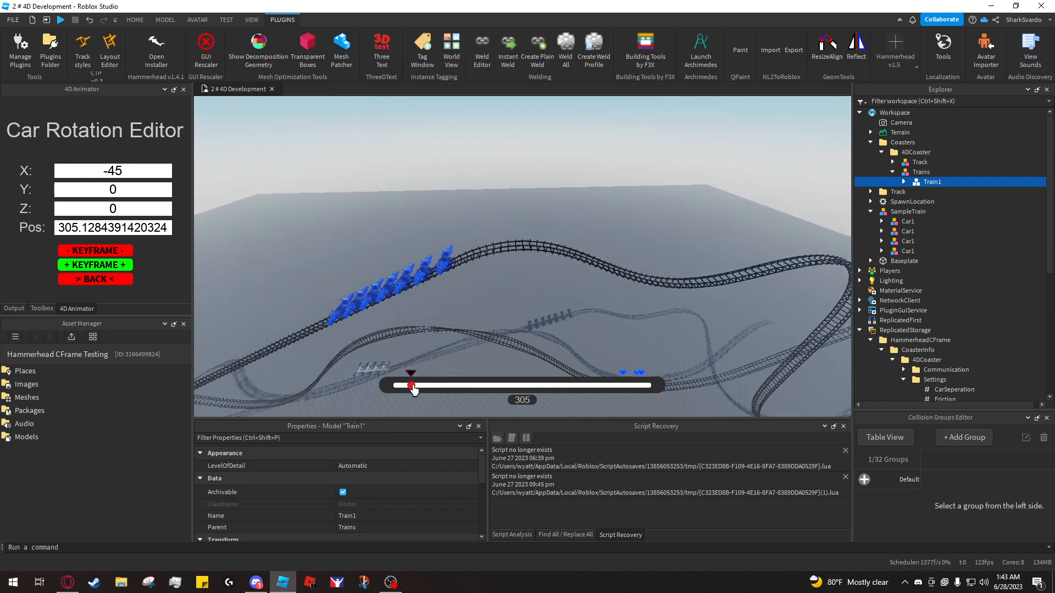
right_click_drag(410, 297, 486, 295)
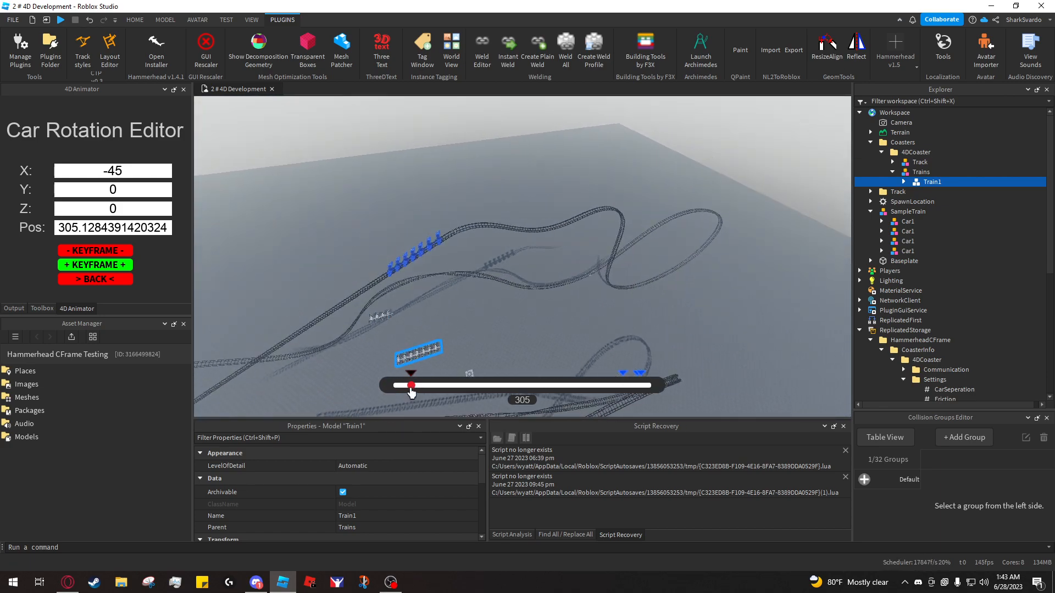
left_click_drag(411, 391, 422, 391)
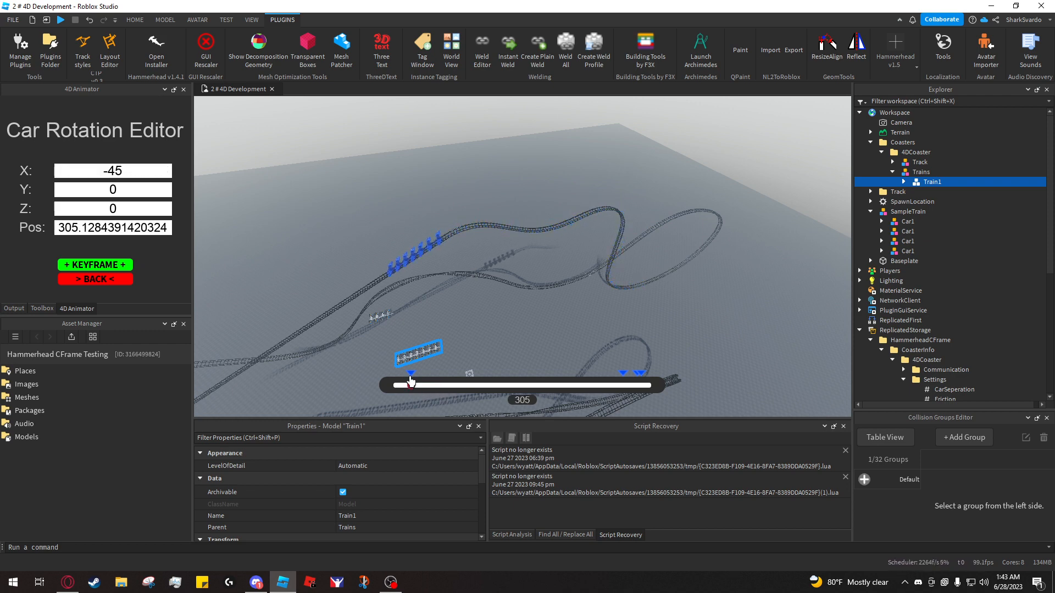
key("w")
right_click_drag(488, 303, 489, 303)
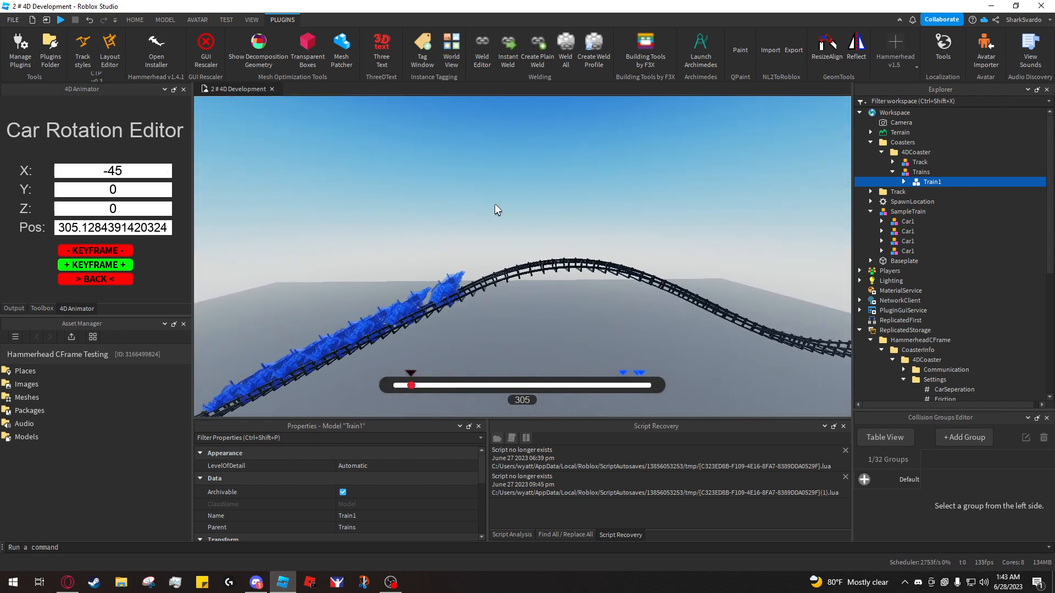
Move the train to about position 352 over the crest, set the X rotation to -80 and add a keyframe
left_click_drag(411, 386, 415, 386)
key("w")
right_click_drag(436, 302, 434, 305)
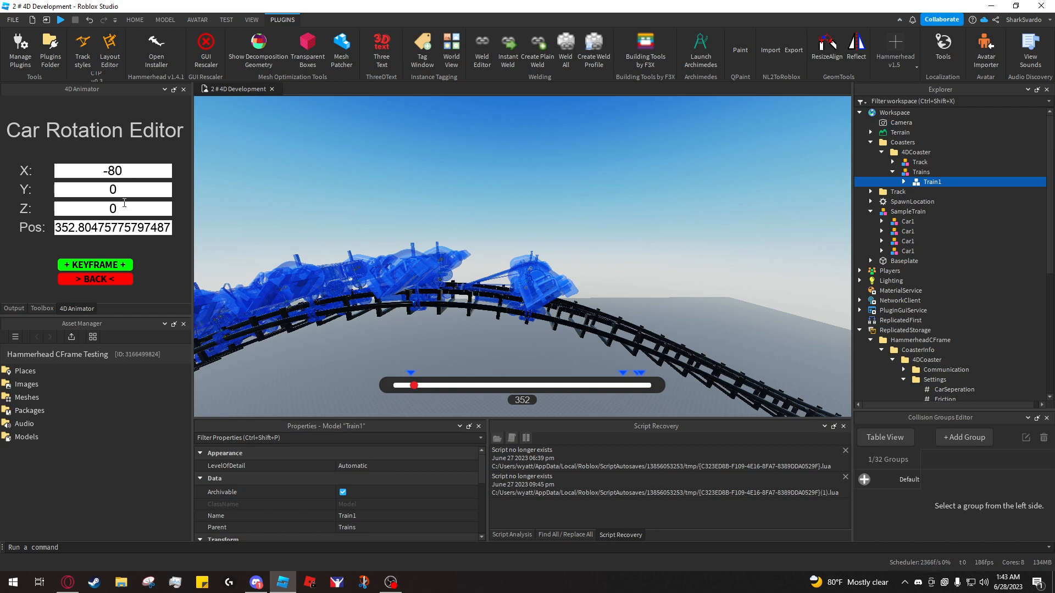
left_click(101, 269)
right_click_drag(308, 246, 311, 242)
key("d")
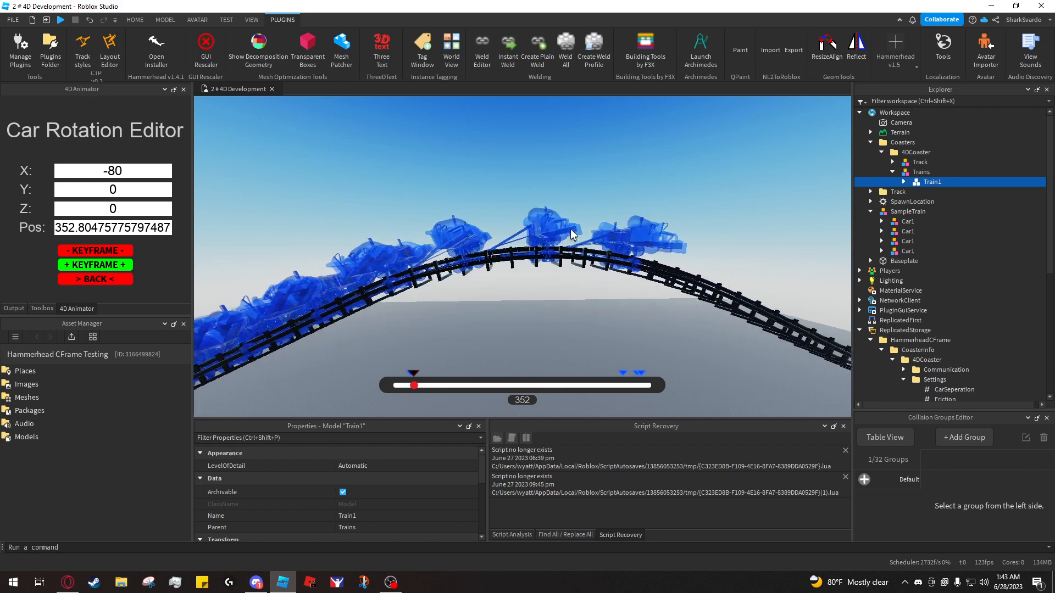
Move the train to about position 505 before the drop and add a keyframe with X rotation -80
key("a")
key("d")
right_click_drag(524, 281, 522, 280)
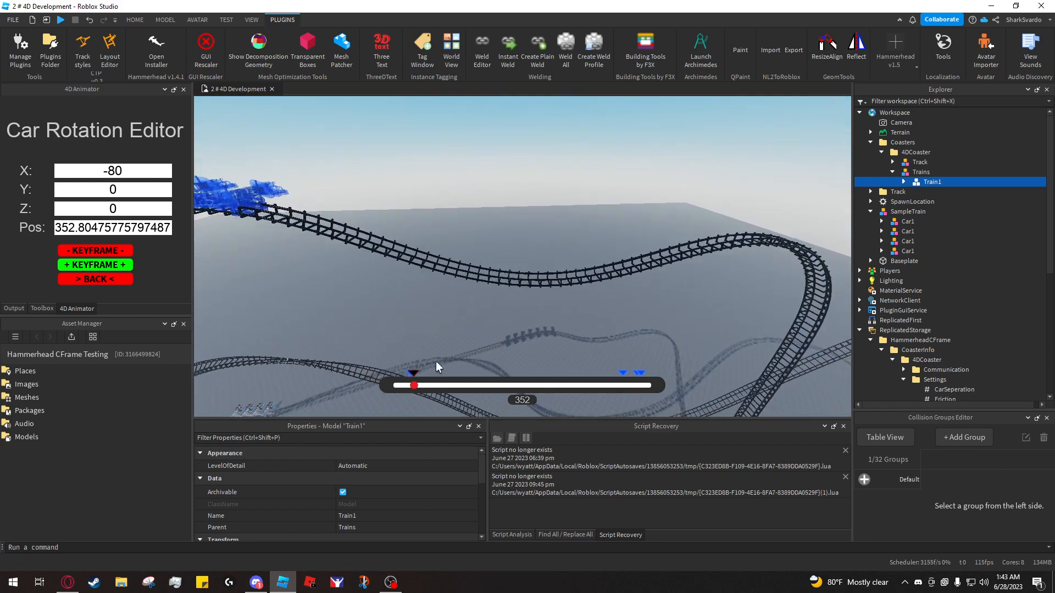
right_click_drag(438, 321, 451, 368)
left_click_drag(411, 392, 424, 388)
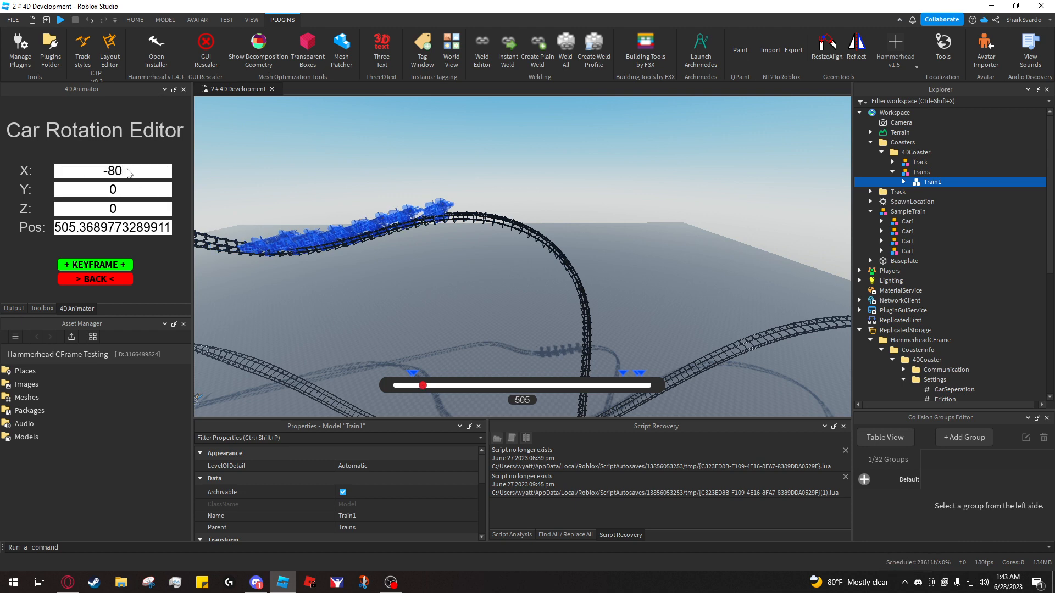
key("s")
right_click_drag(398, 229, 473, 224)
key("q")
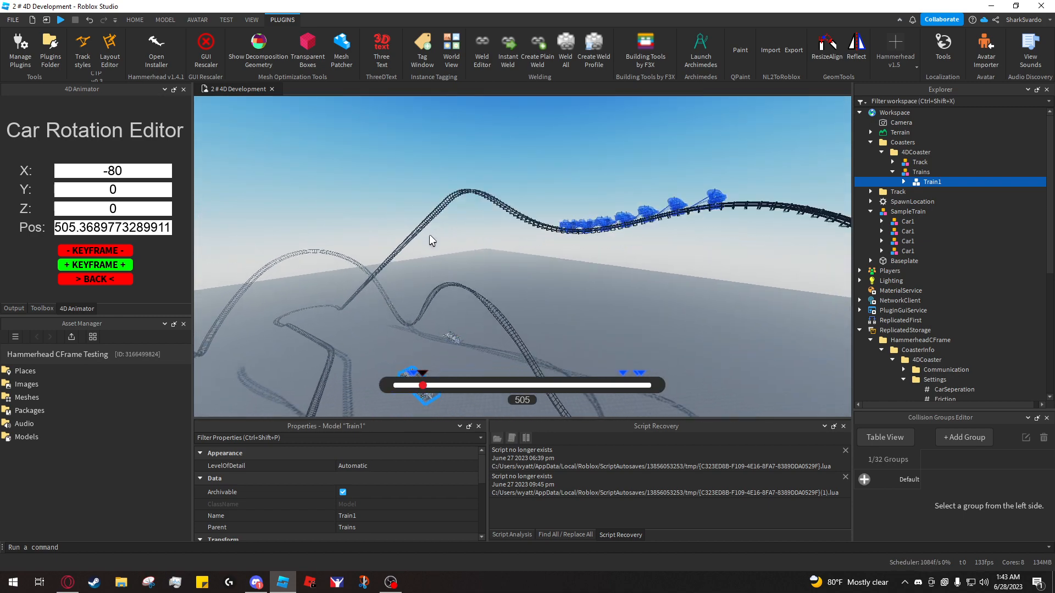
Move the train to about position 562 at the start of the drop, set the X rotation to -90 and add a keyframe
right_click_drag(531, 164, 568, 185)
key("w")
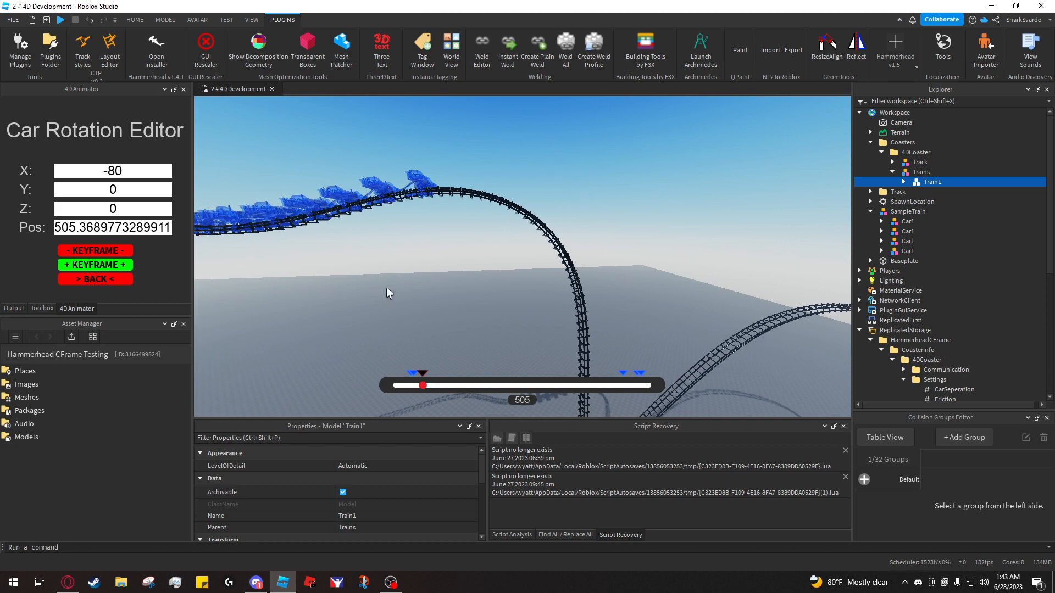
left_click_drag(423, 386, 429, 387)
key("w")
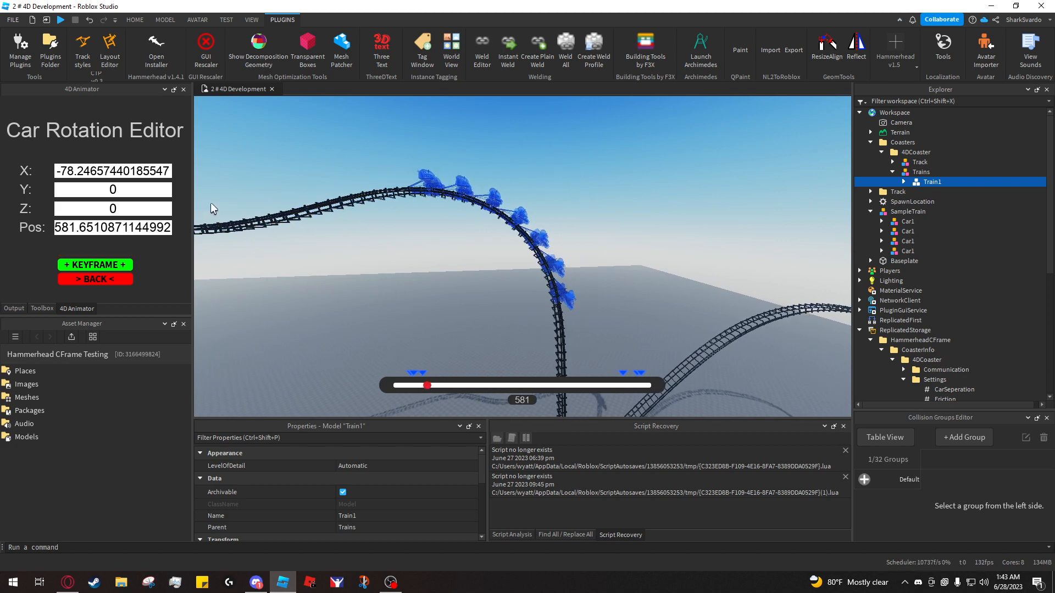
key("w")
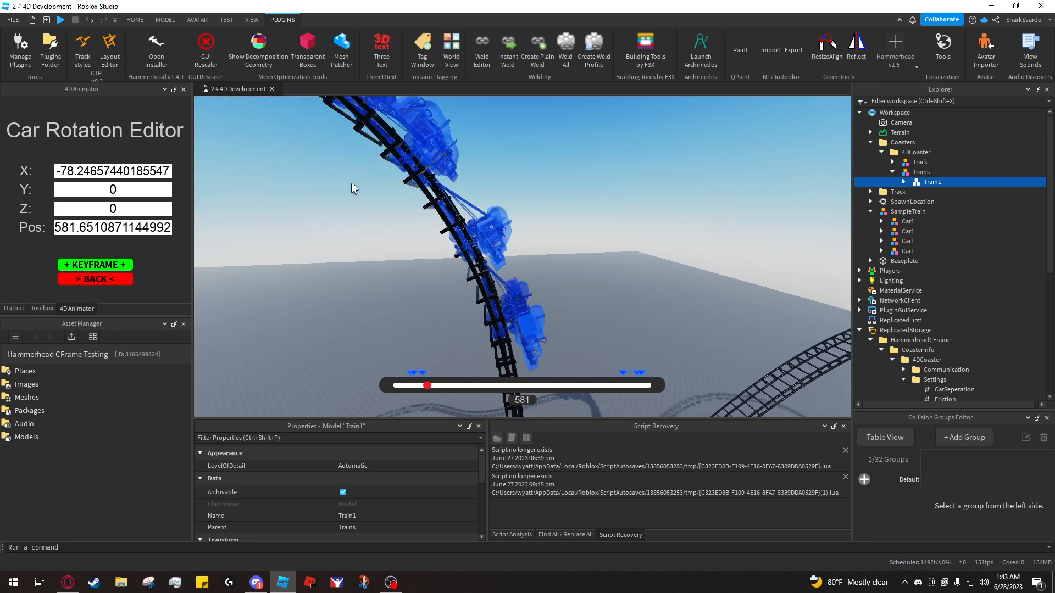
right_click_drag(351, 182, 351, 180)
key("s")
left_click_drag(429, 386, 426, 386)
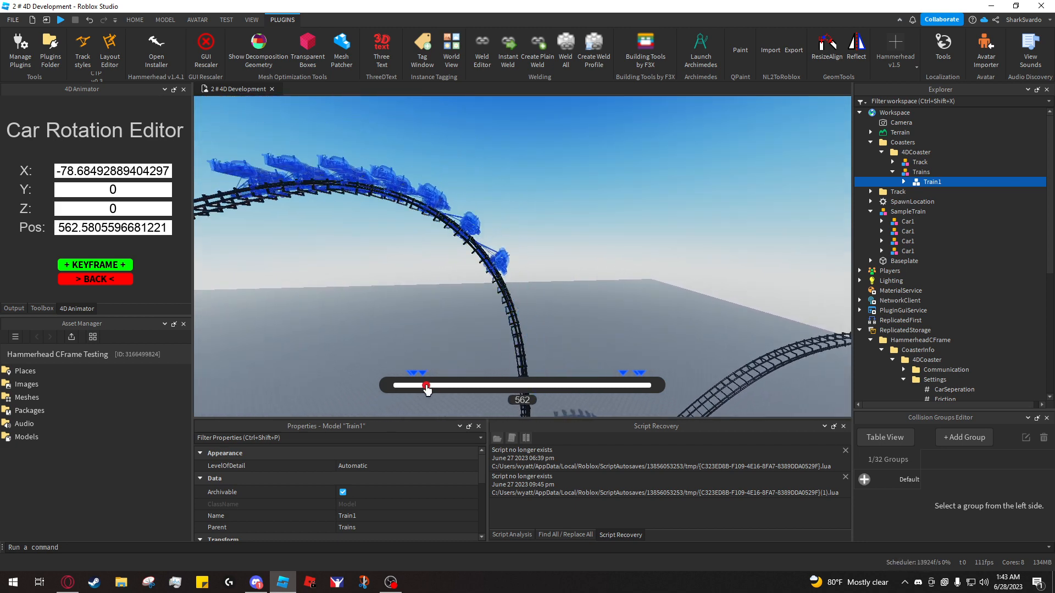
key("w")
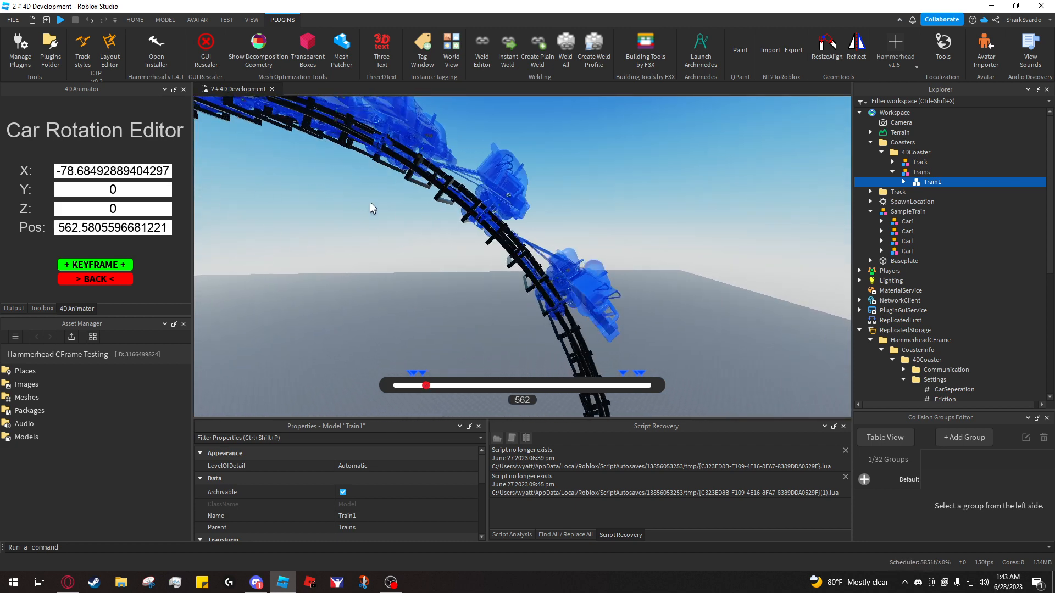
key("w")
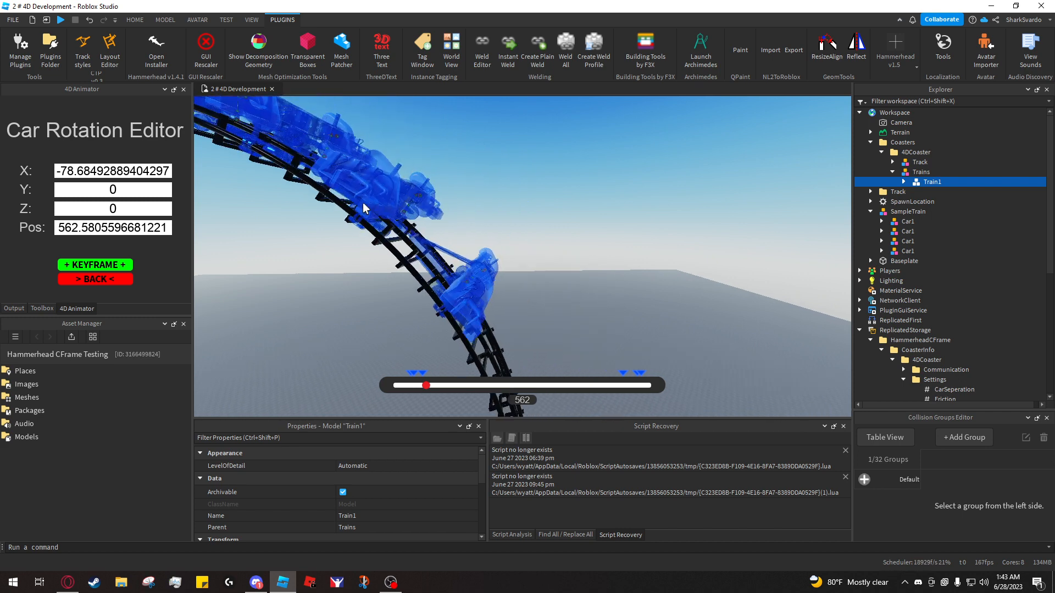
right_click_drag(314, 200, 318, 198)
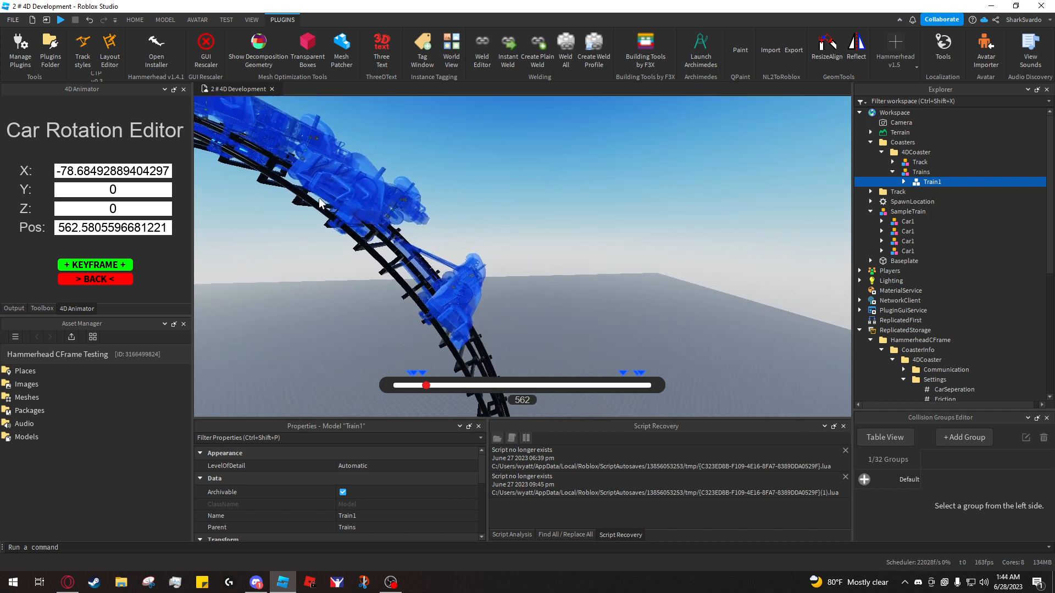
key("q")
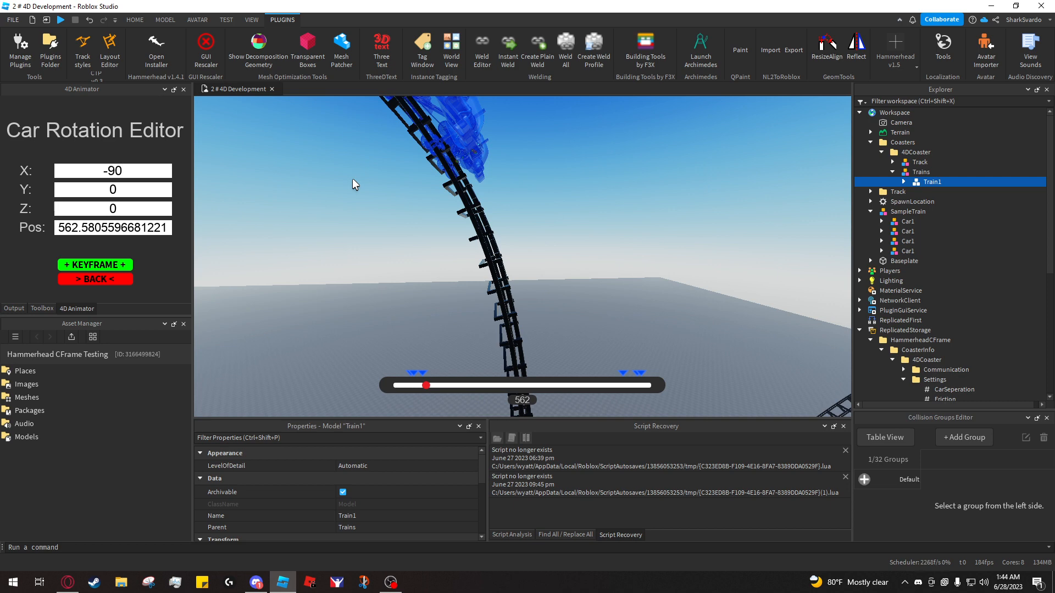
left_click(95, 265)
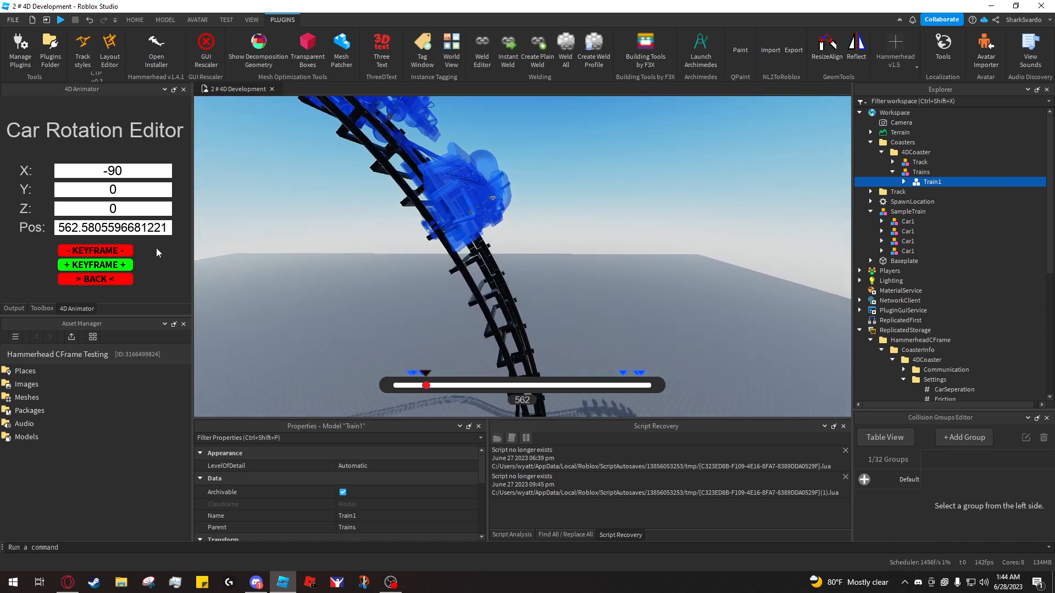
Replace the keyframe at position 562 with one that has X rotation 180, and inspect the seats over the crest
left_click(126, 251)
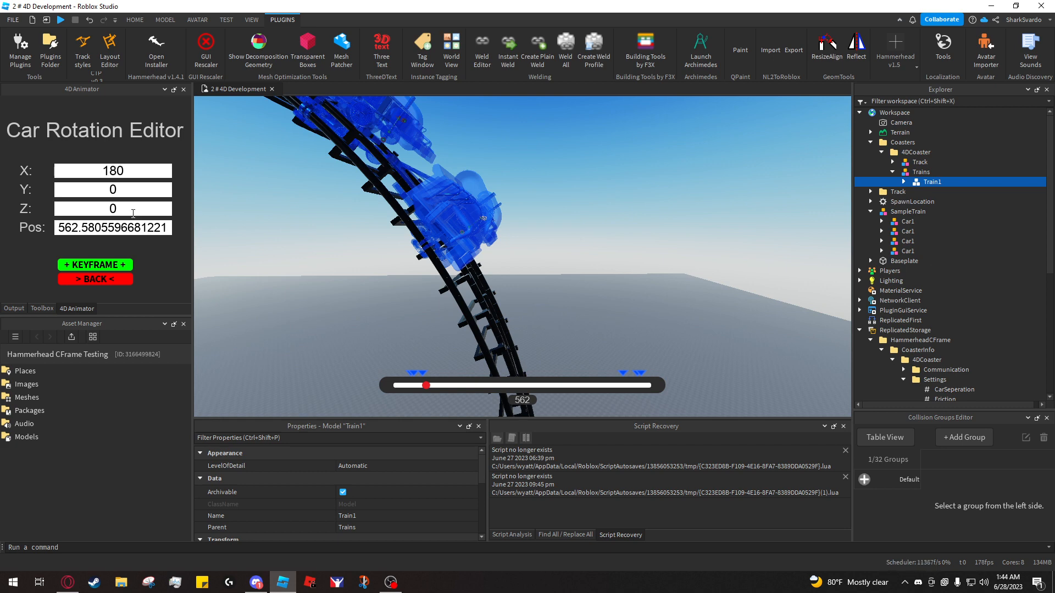
left_click(107, 264)
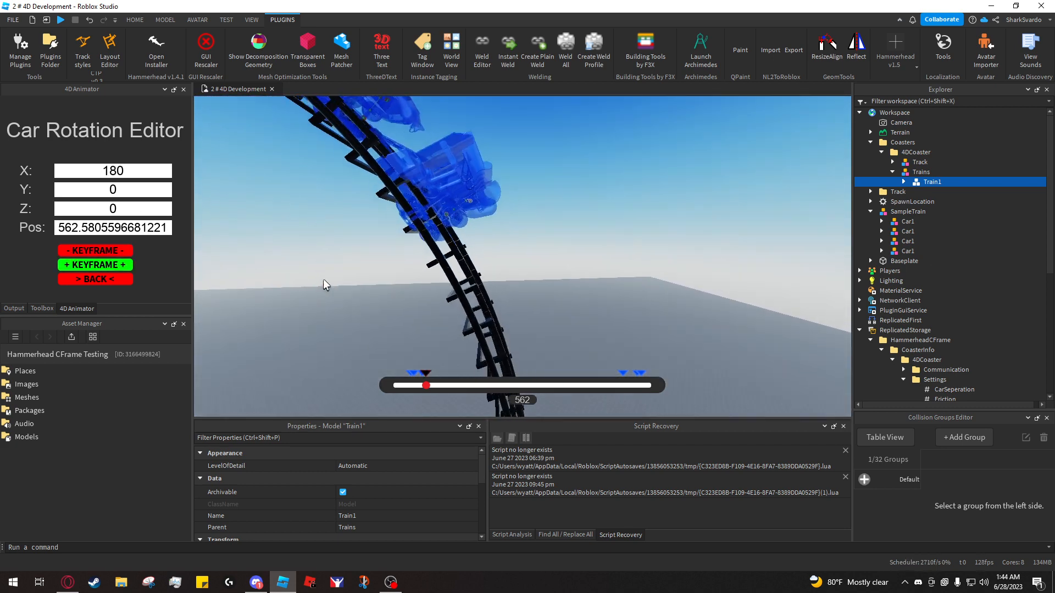
key("a")
right_click_drag(398, 261, 398, 262)
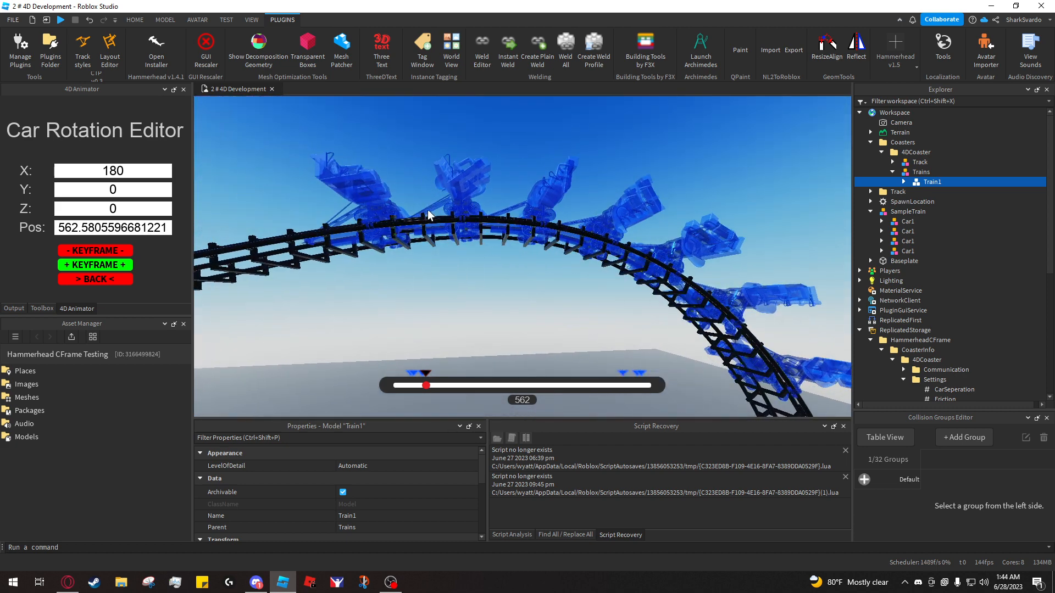
key("s")
key("d")
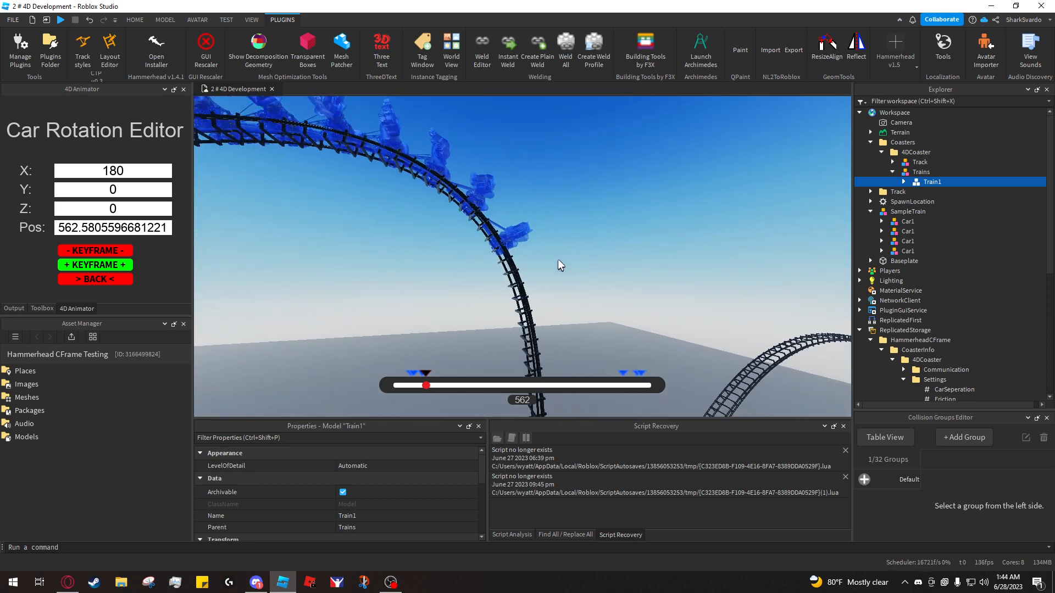
Move the train to about position 677 on the vertical drop, set the X rotation to 180 and add a keyframe
key("s")
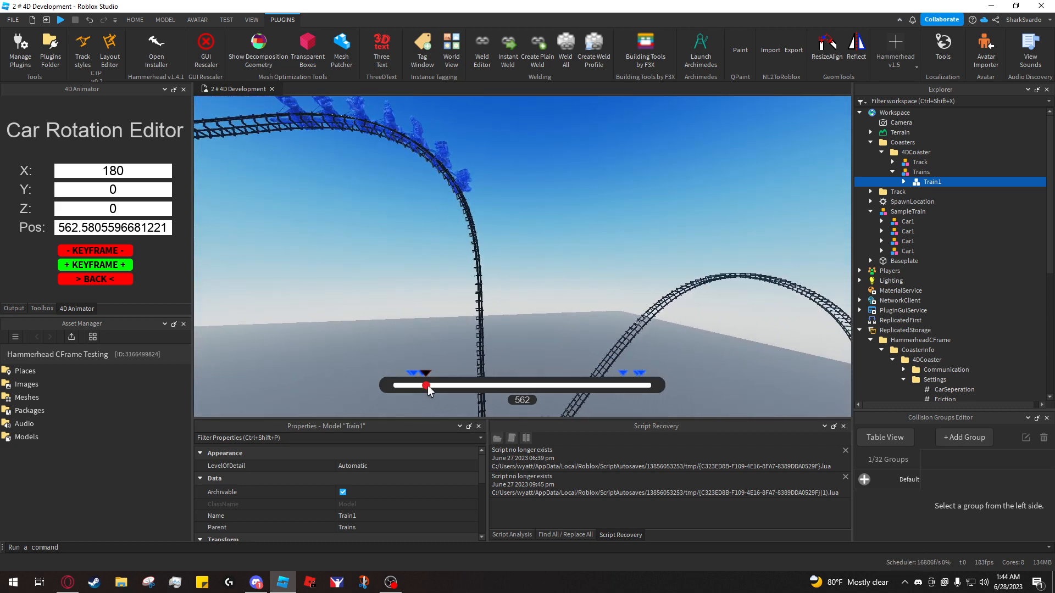
key("q")
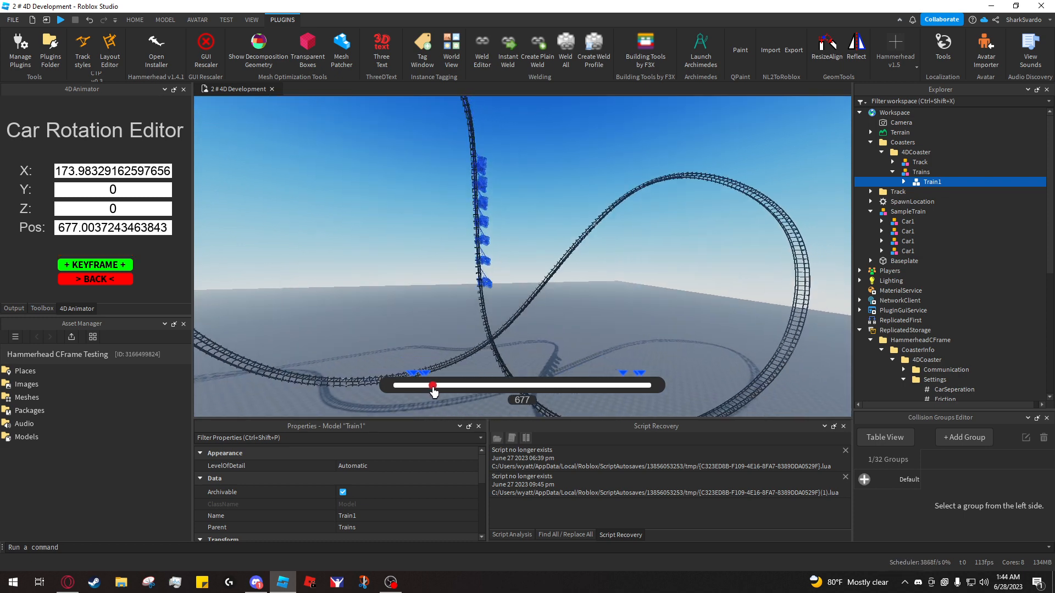
key("w")
key("q")
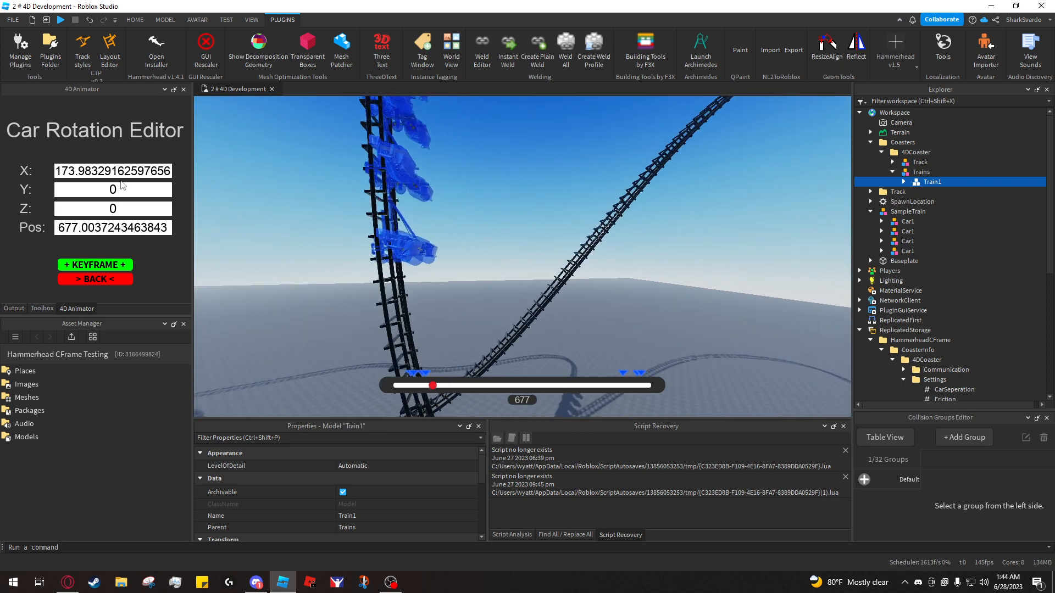
type("180")
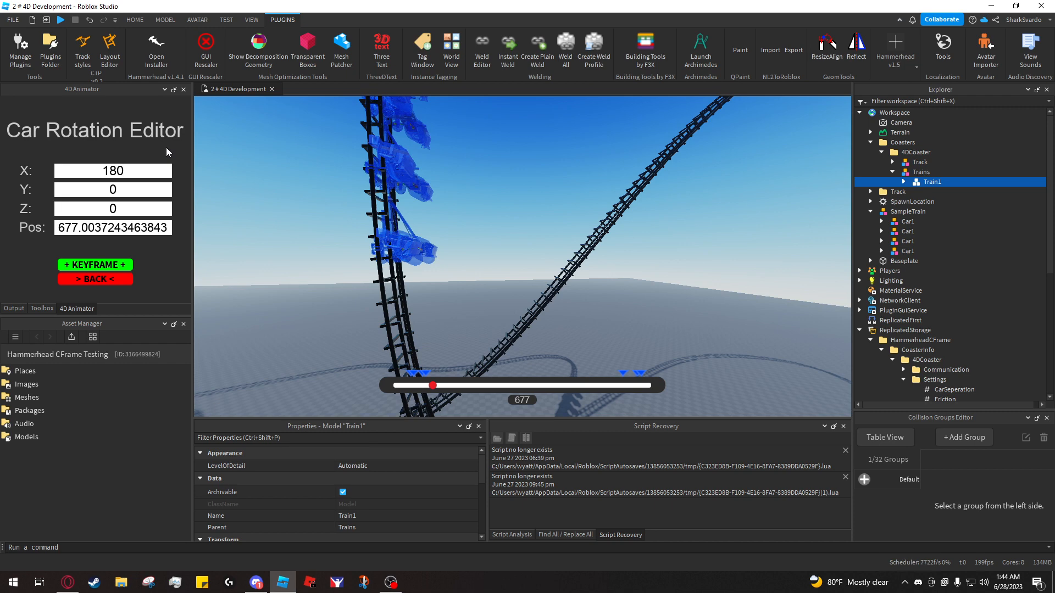
left_click(95, 265)
key("f")
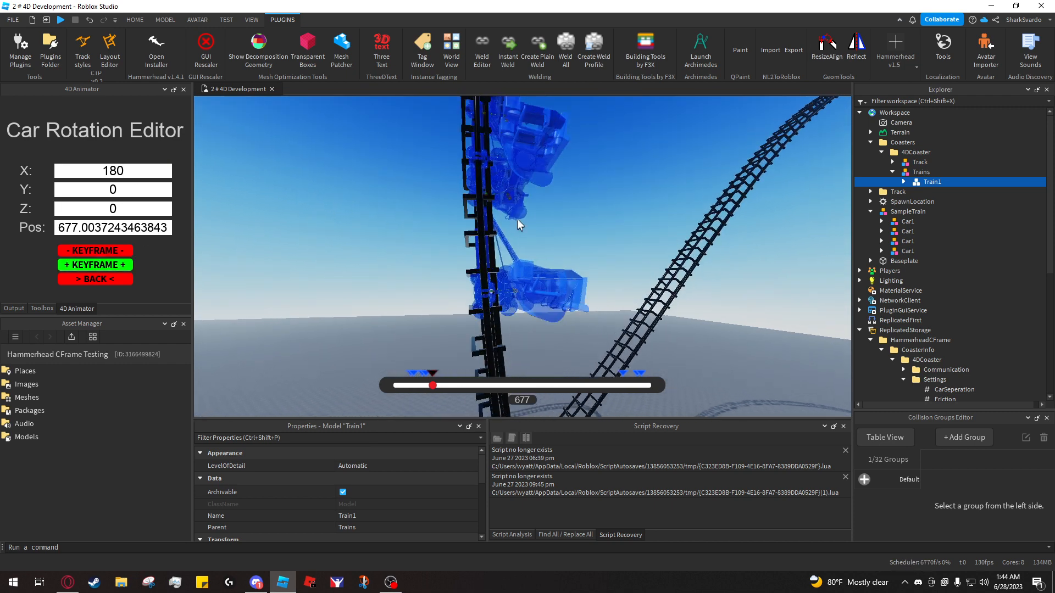
Move the train to about position 762 in the pull-out of the drop, set the X rotation to 0 and add a keyframe
scroll(518, 222, "down", 5)
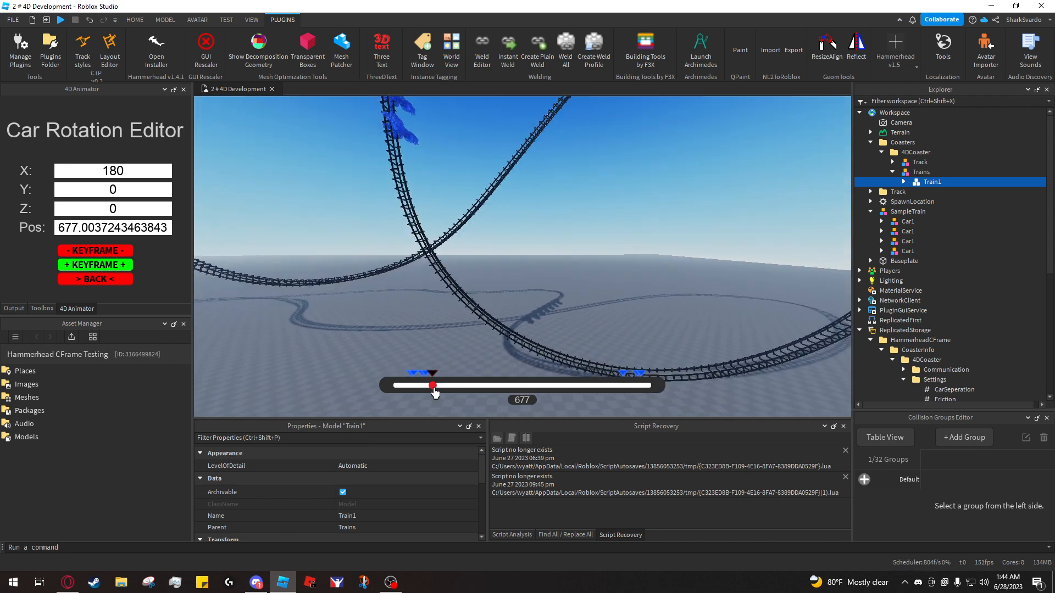
left_click_drag(435, 392, 438, 392)
scroll(467, 296, "up", 8)
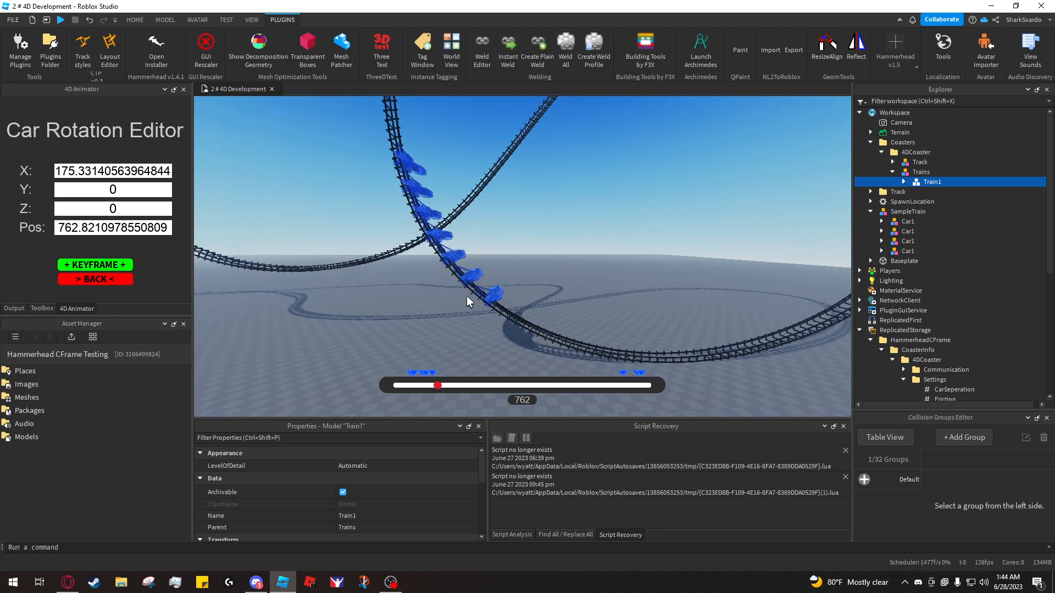
scroll(467, 296, "up", 3)
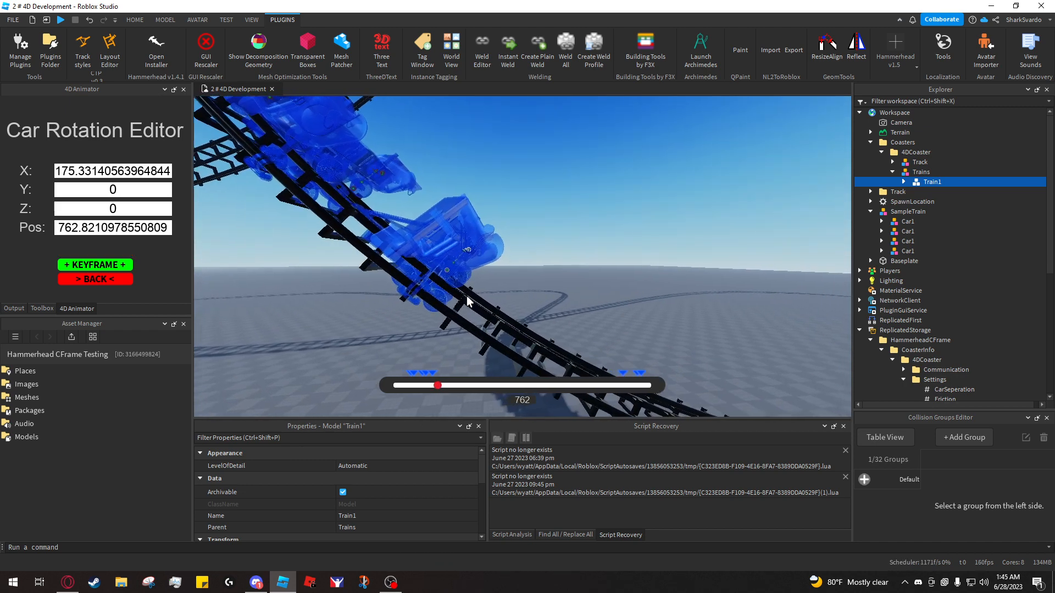
scroll(434, 262, "up", 2)
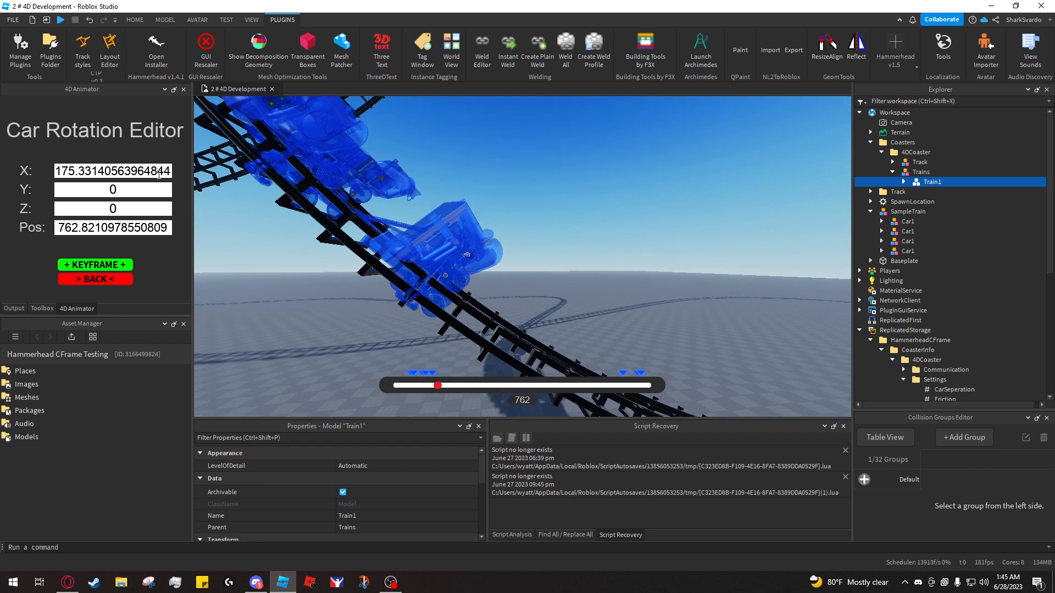
left_click(117, 265)
right_click_drag(278, 235, 226, 255)
key("w")
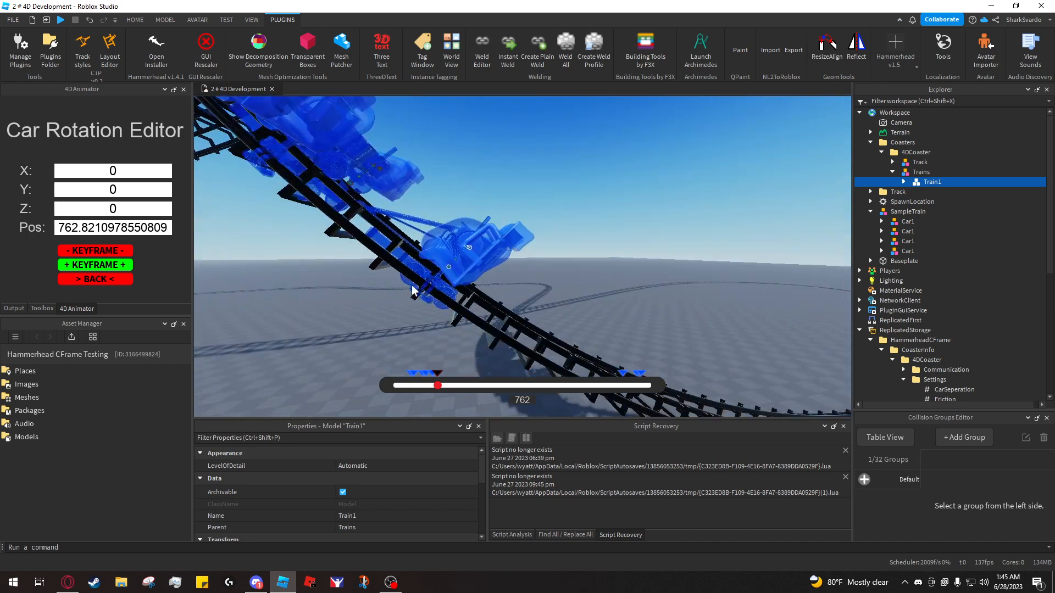
Replace the keyframe at position 762 with one that has X rotation 270
left_click(130, 253)
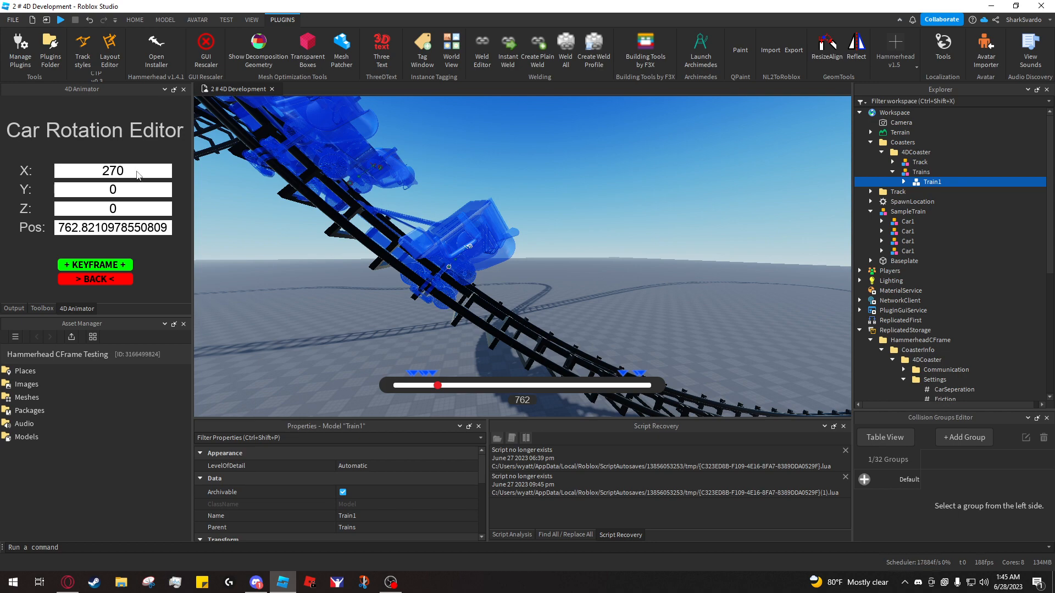
left_click(112, 265)
right_click_drag(367, 258, 451, 357)
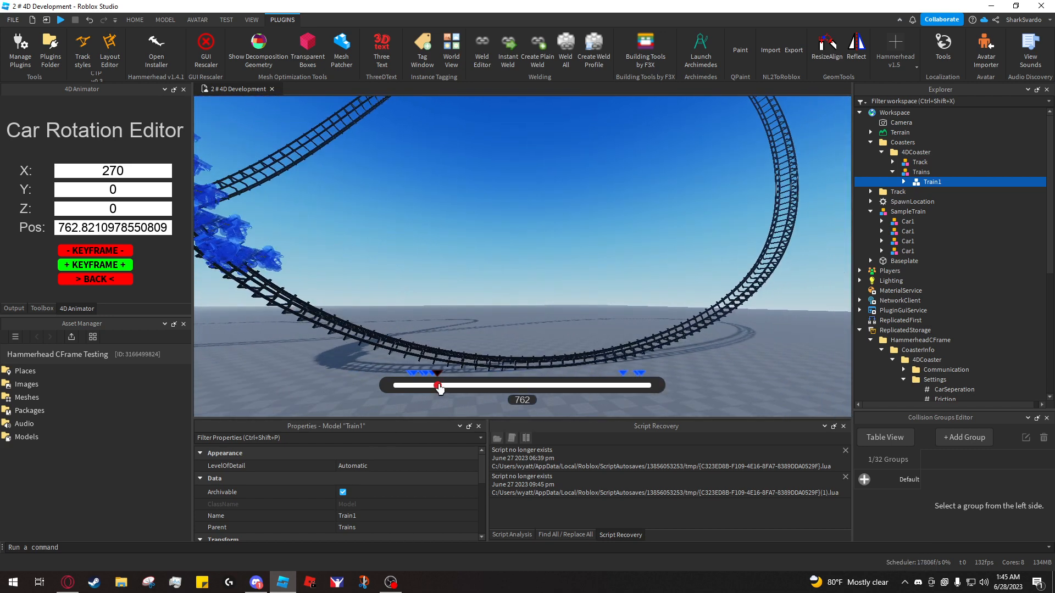
Move the train to about position 848 at the bottom of the loop, set the X rotation to 360 and add a keyframe
left_click_drag(437, 386, 443, 385)
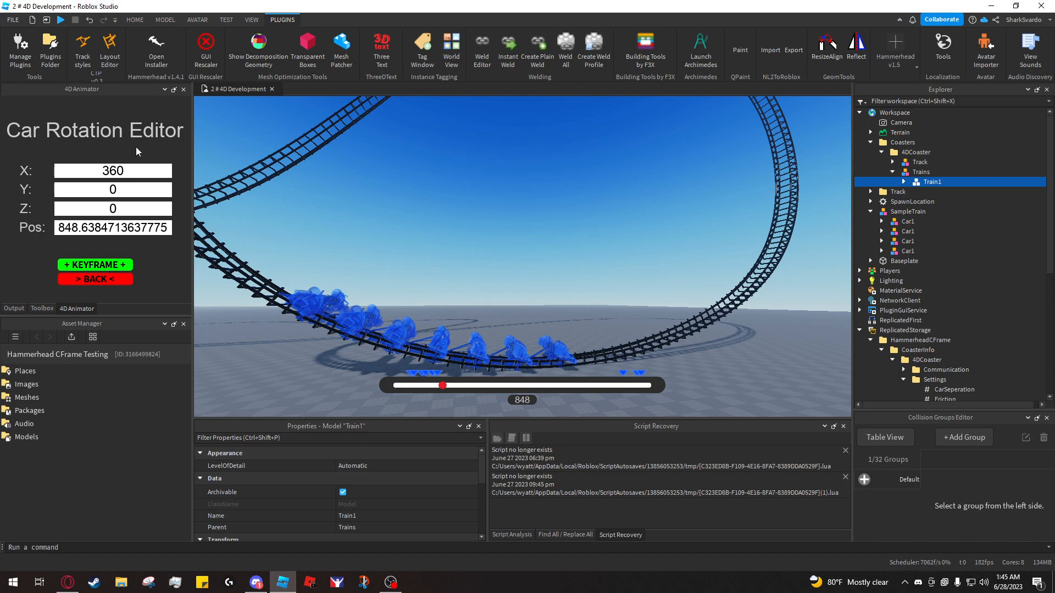
left_click(111, 267)
mouse_move(415, 283)
right_mouse_down()
mouse_move(422, 144)
mouse_move(416, 194)
mouse_move(466, 270)
right_mouse_up()
key("f")
key("d")
Move the train to about position 1029 on the loop's climb, set the X rotation to 360 and add a keyframe
left_click_drag(443, 389, 455, 387)
key("f")
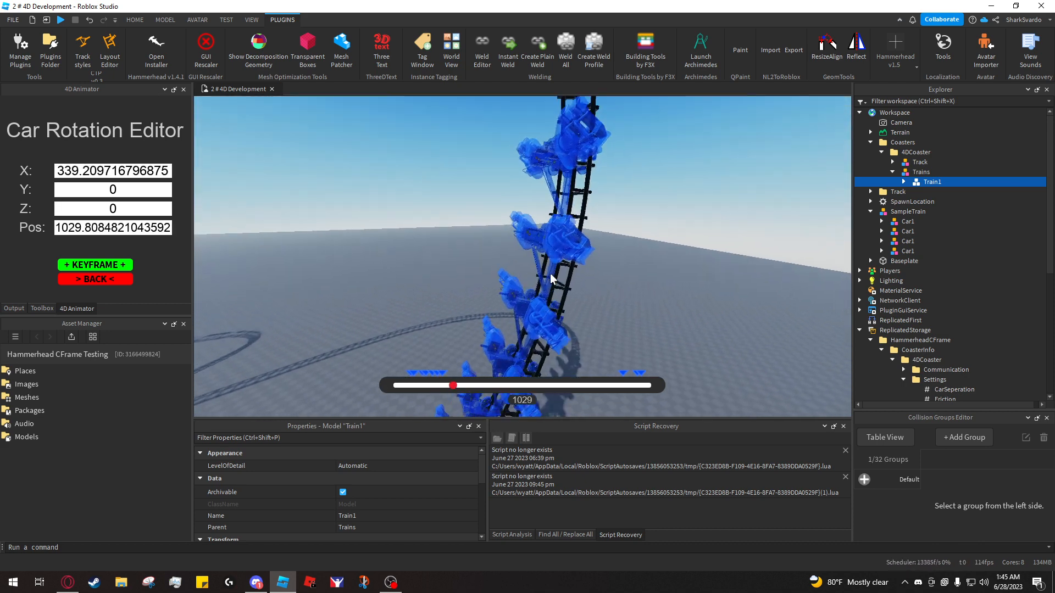
scroll(550, 274, "down", 3)
right_click_drag(550, 275, 549, 274)
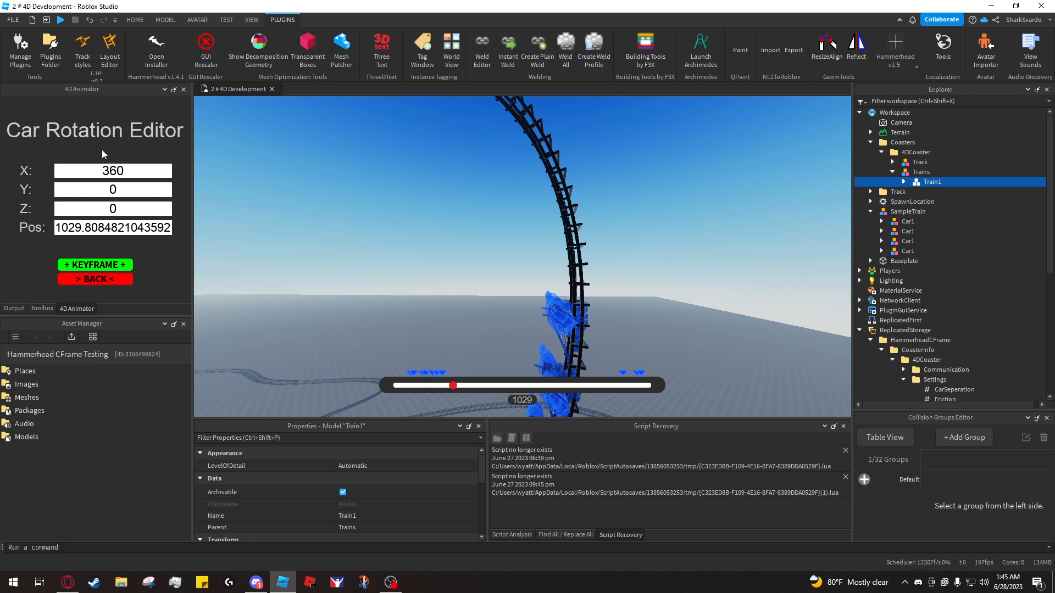
left_click(129, 262)
Move the train to about position 1153 near the loop's top, set the X rotation to 180, add a keyframe and inspect the seats
right_click_drag(311, 276, 404, 280)
key("a")
left_click_drag(454, 388, 461, 388)
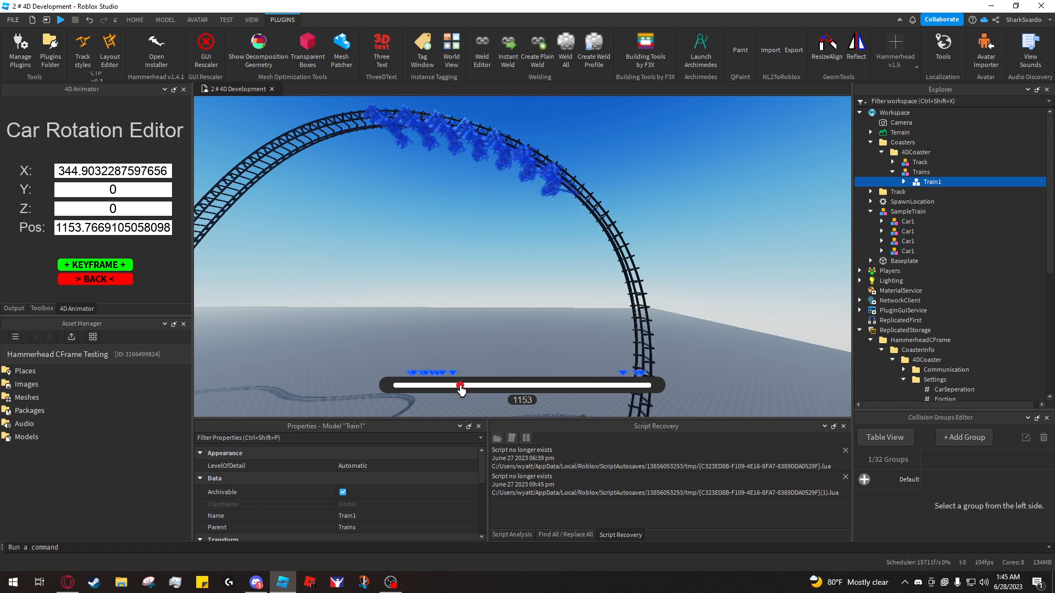
key("w")
right_click_drag(468, 298, 468, 298)
key("e")
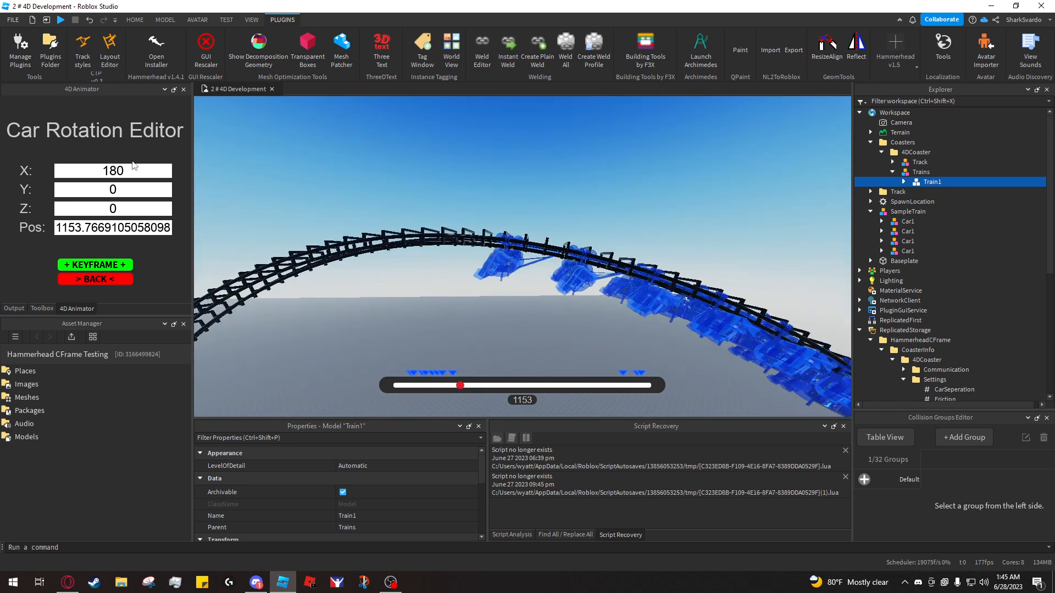
left_click(127, 265)
right_click_drag(363, 282, 364, 282)
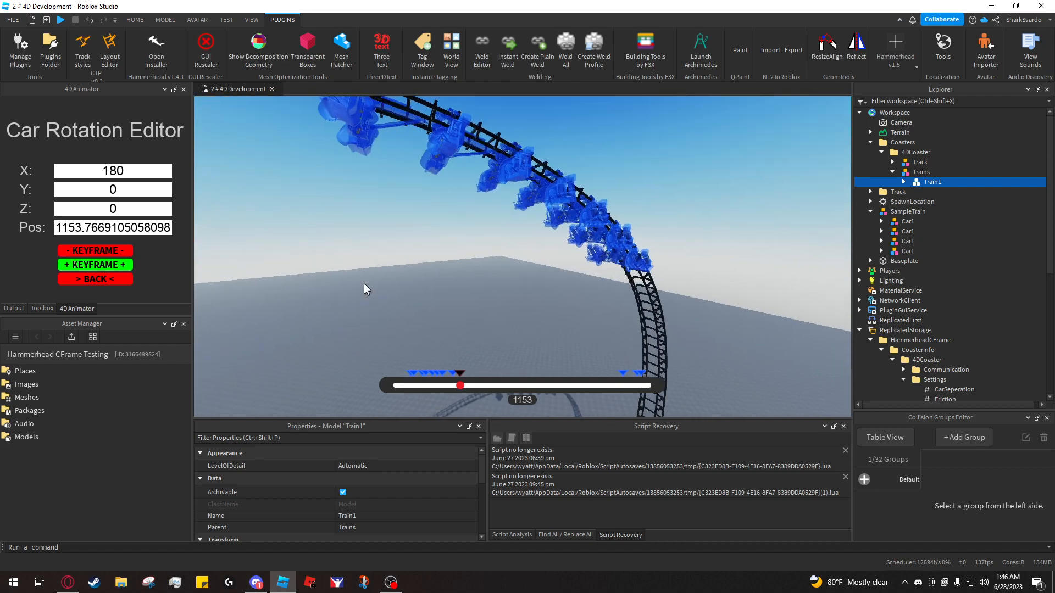
key("w")
scroll(366, 281, "down", 4)
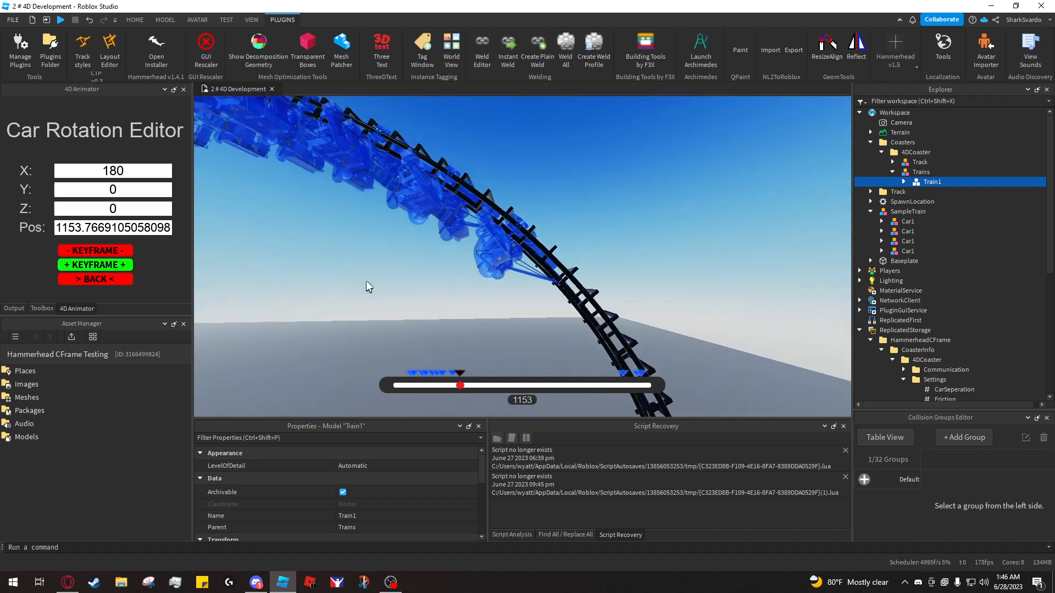
Move the train past the loop to about position 1945 to examine the track's next hill and valley
right_click_drag(366, 280, 366, 282)
key("a")
key("a")
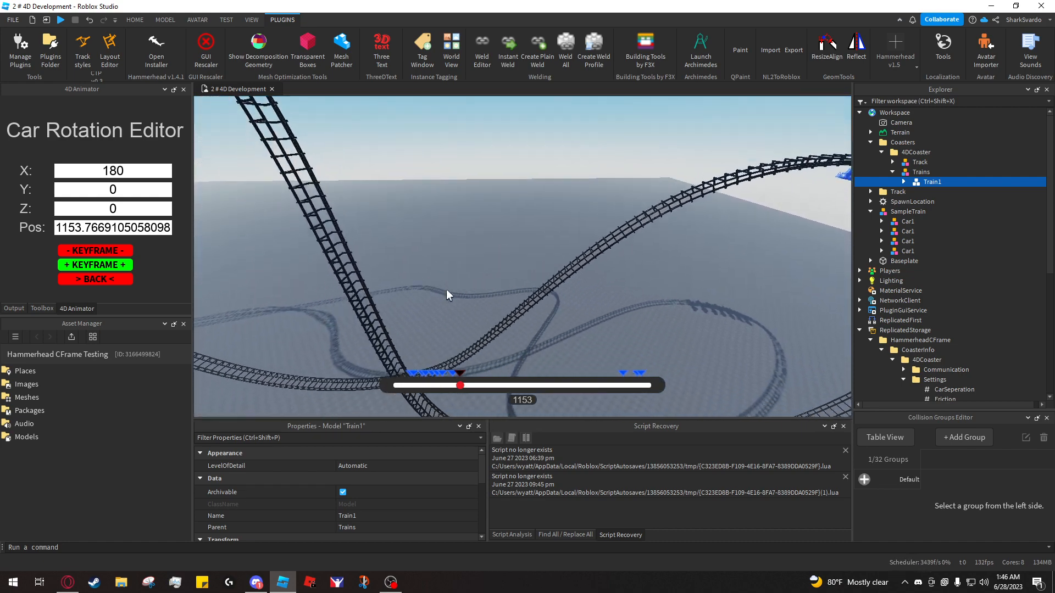
key("a")
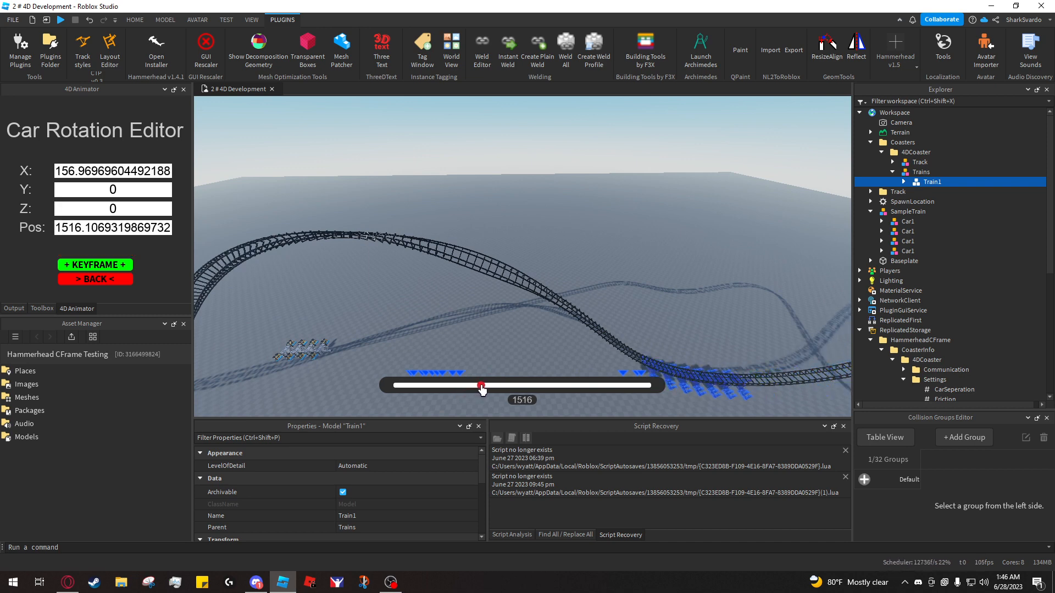
key("w")
right_click_drag(499, 318, 497, 318)
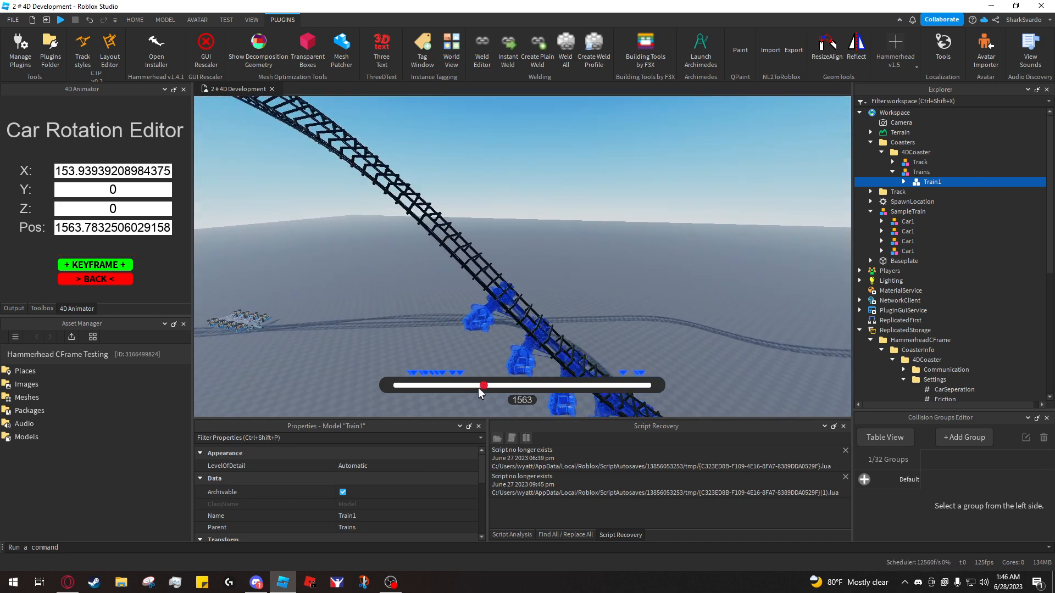
left_click_drag(484, 389, 488, 393)
key("s")
key("a")
right_click_drag(449, 272, 448, 272)
left_click_drag(486, 390, 506, 390)
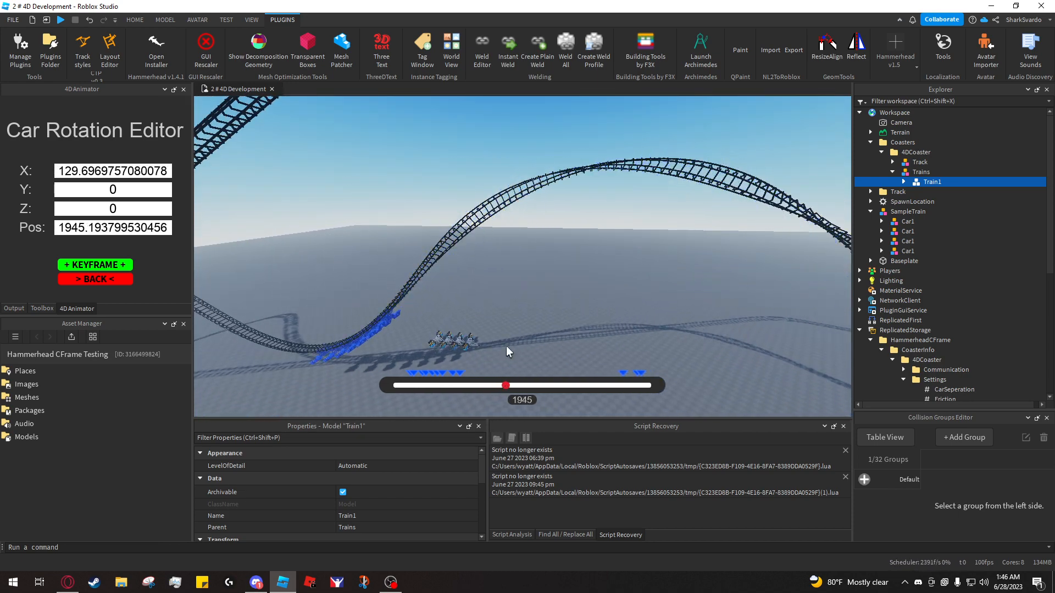
Move the train to about position 2593 in the valley before the next hill, set the X rotation to 180 and add a keyframe
right_click_drag(506, 345, 499, 286)
key("s")
key("a")
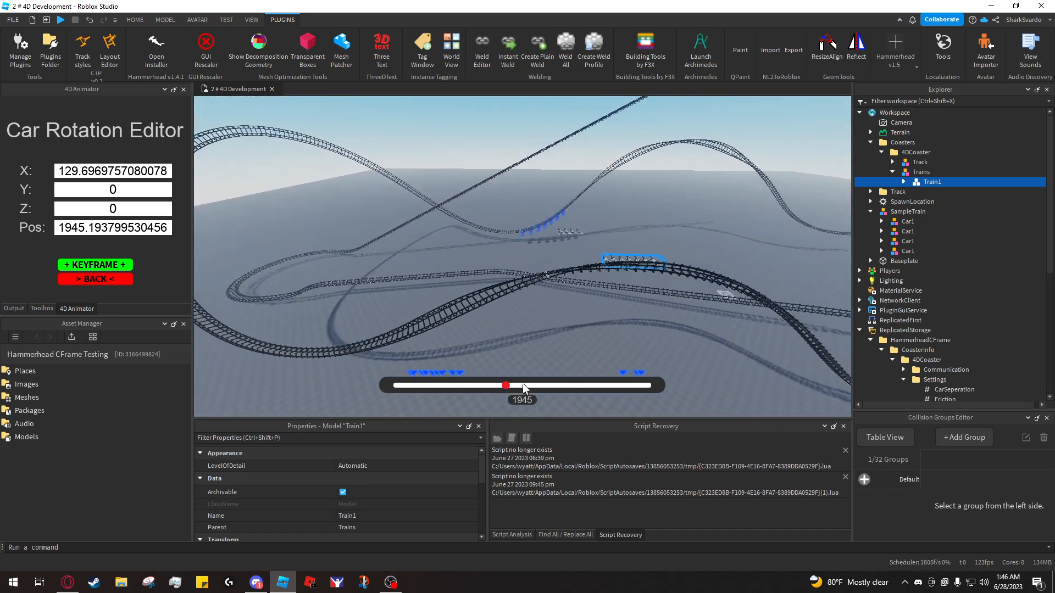
key("a")
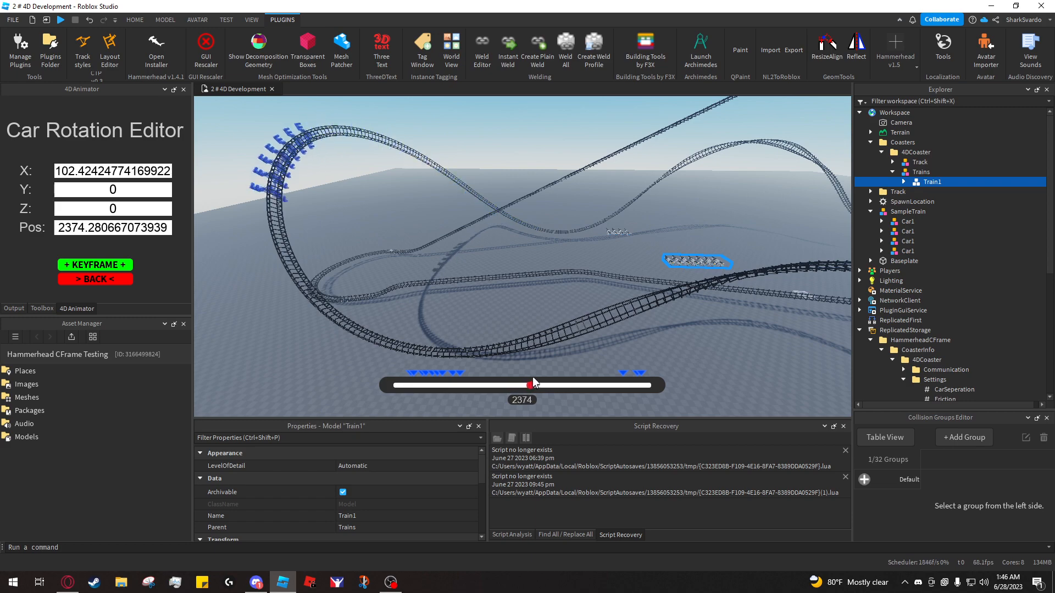
left_click_drag(533, 378, 544, 379)
key("w")
right_click_drag(552, 335, 550, 334)
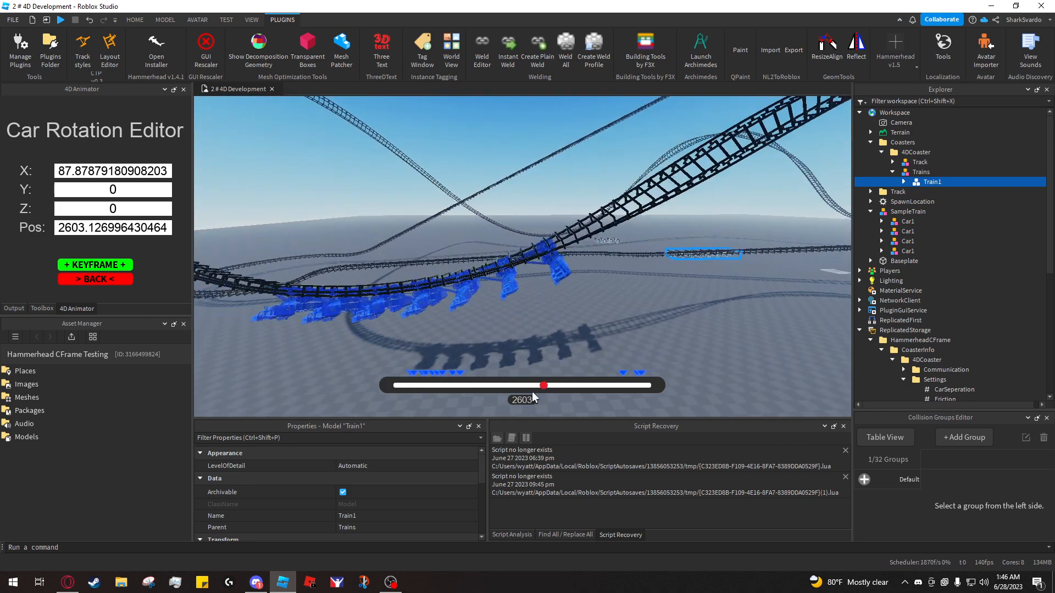
left_click_drag(544, 385, 543, 387)
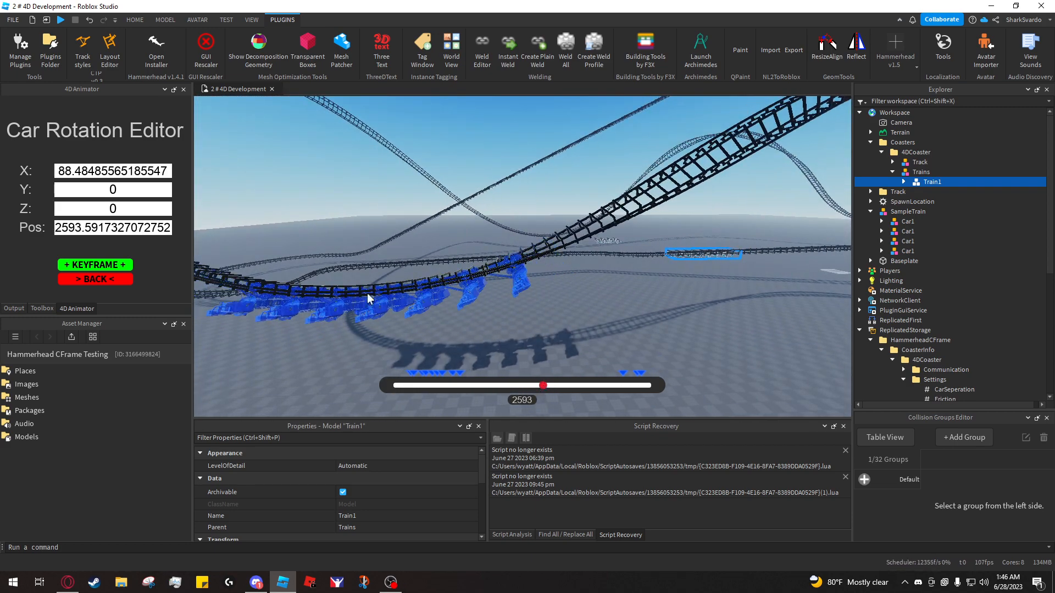
type("180")
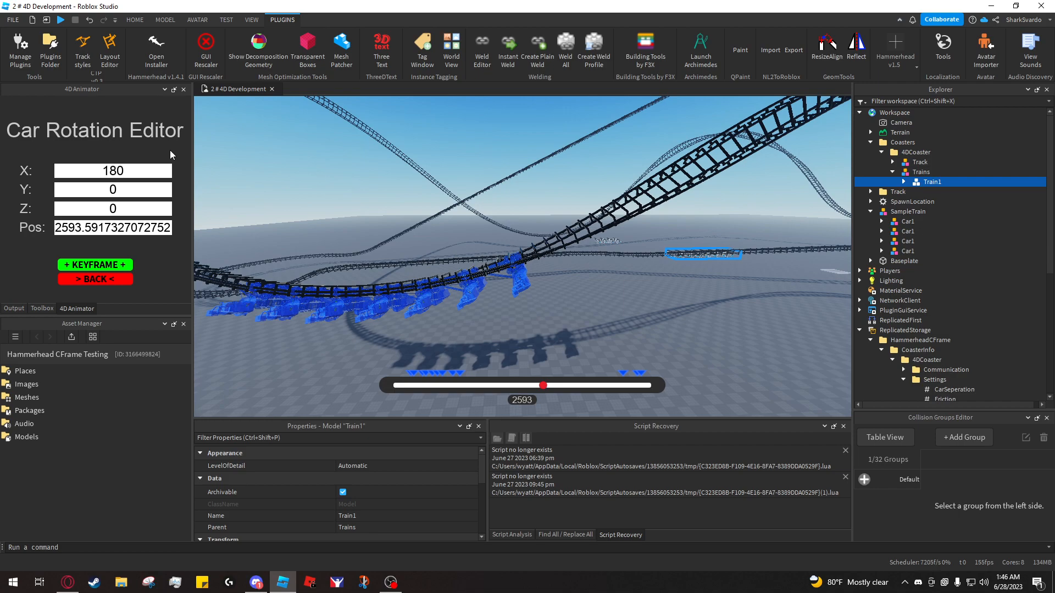
left_click(117, 265)
scroll(406, 288, "up", 5)
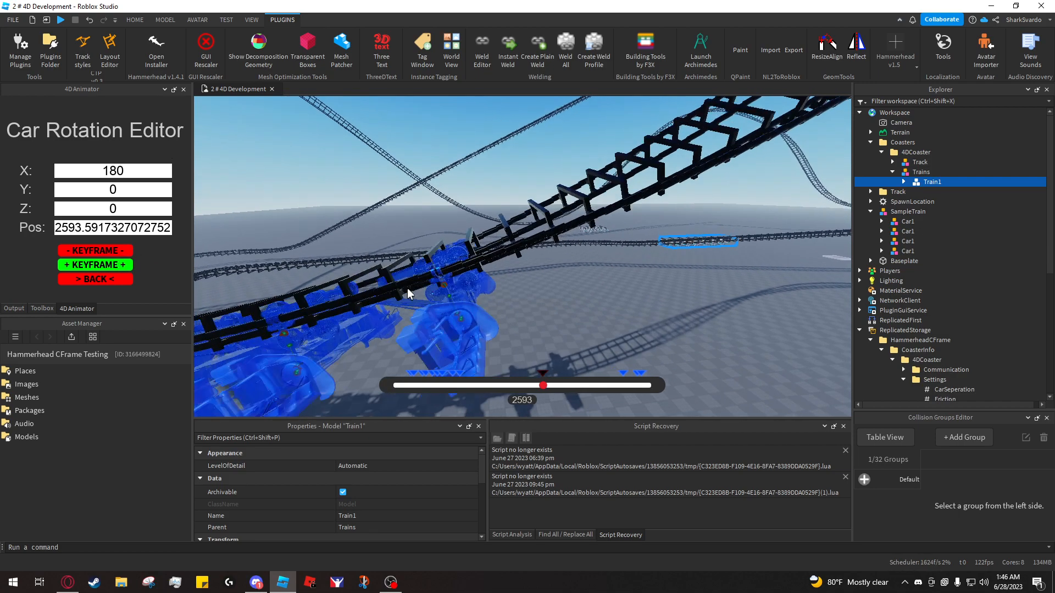
Move the train to about position 2765 at the hill's crest, set the X rotation to 0 and add a keyframe
scroll(408, 288, "down", 5)
right_click_drag(408, 288, 588, 265)
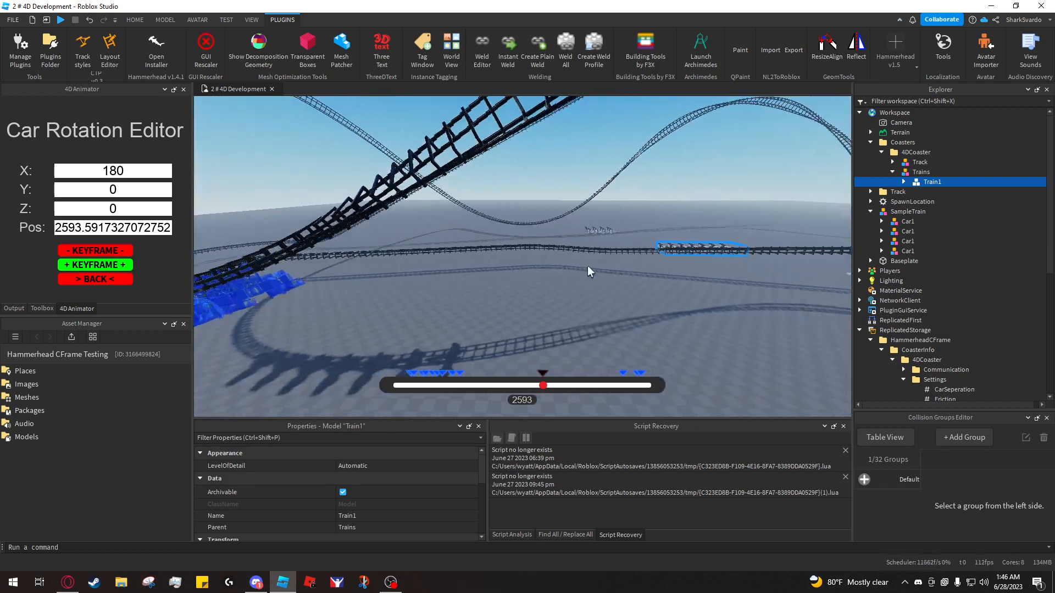
scroll(557, 263, "down", 5)
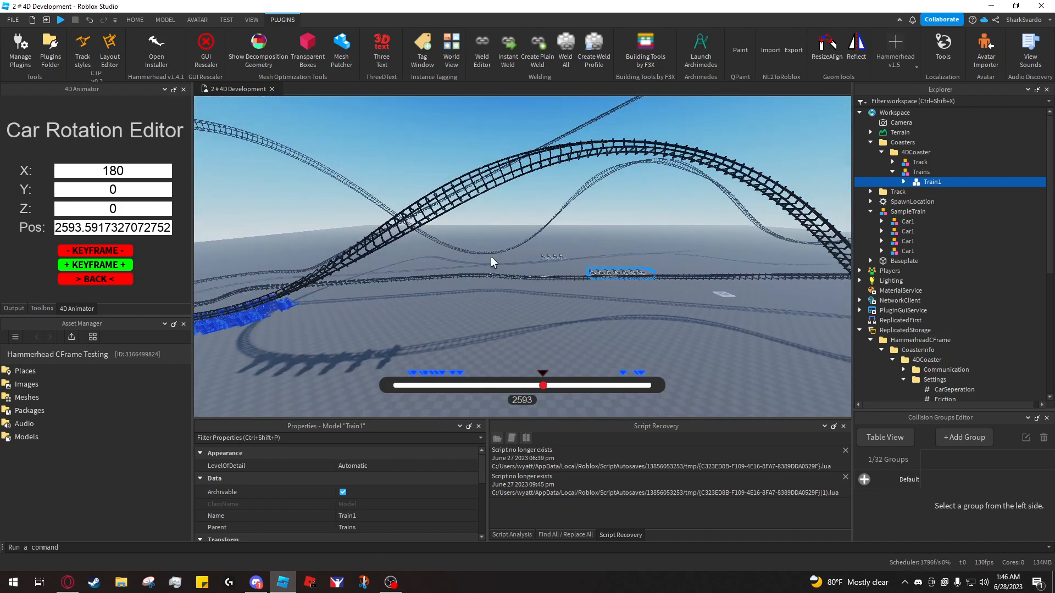
key("d")
right_click_drag(529, 245, 529, 256)
key("d")
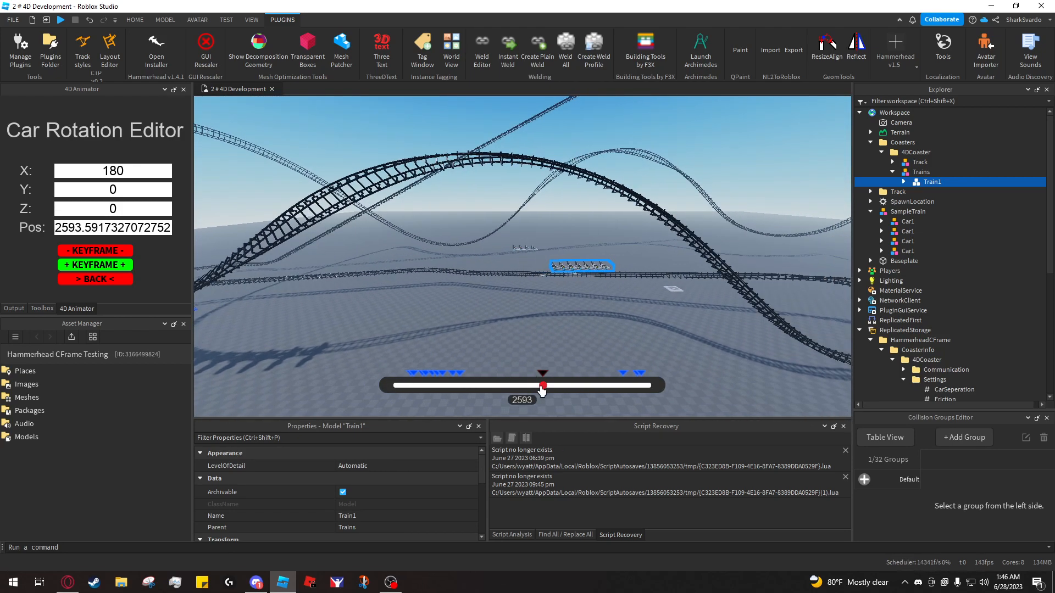
left_click_drag(545, 390, 555, 388)
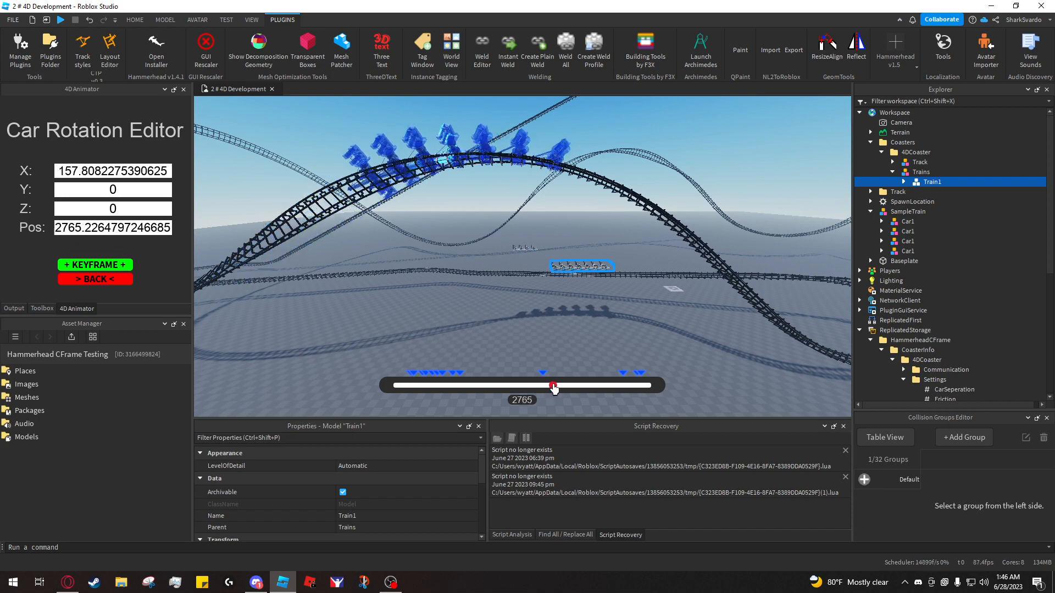
key("w")
key("e")
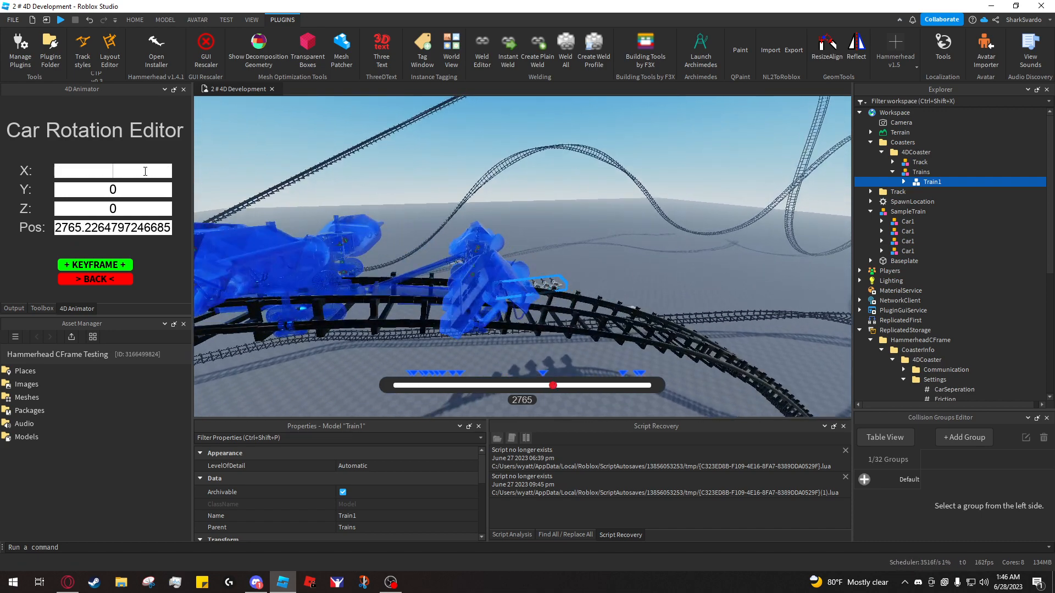
left_click(122, 263)
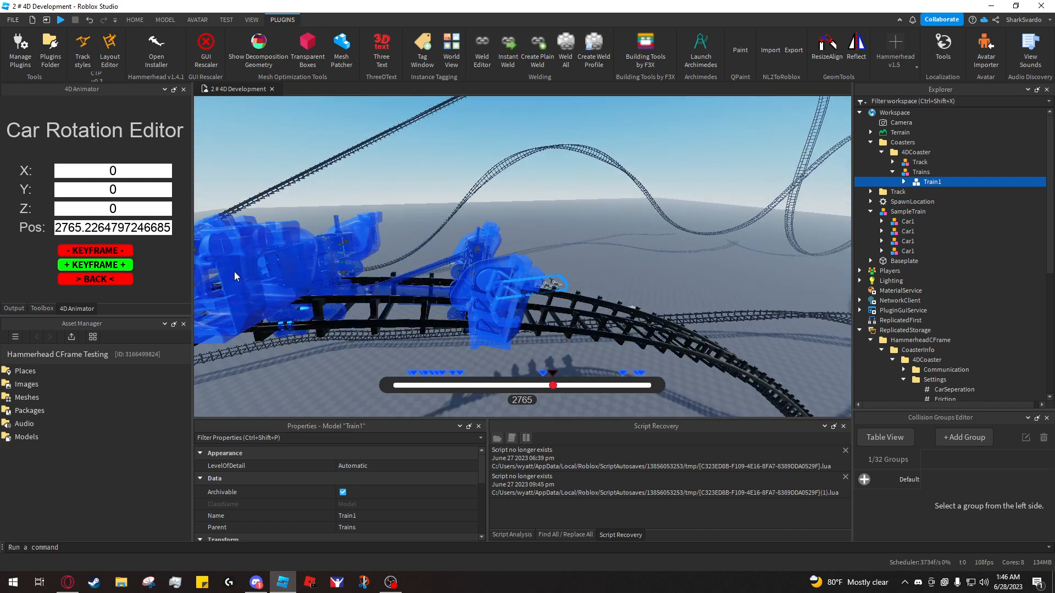
Examine the seats on the crest and follow the track ahead to the next tall turn
key("w")
mouse_move(424, 269)
right_mouse_down()
mouse_move(374, 268)
mouse_move(408, 274)
mouse_move(401, 289)
mouse_move(418, 289)
mouse_move(424, 269)
right_mouse_up()
key("e")
key("w")
key("w")
key("a")
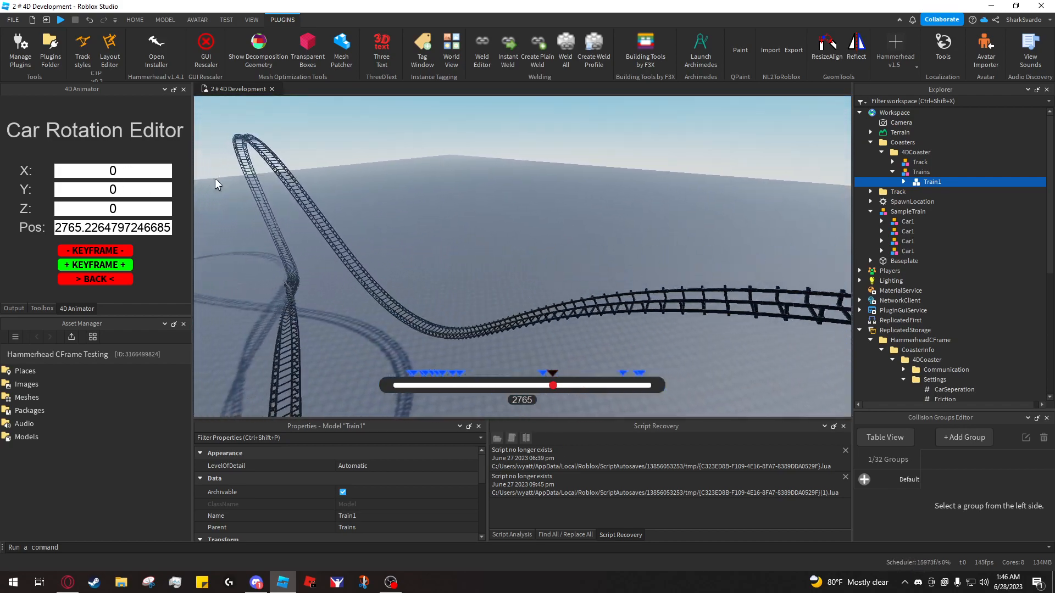
right_click_drag(311, 186, 311, 185)
key("s")
right_click_drag(421, 237, 421, 237)
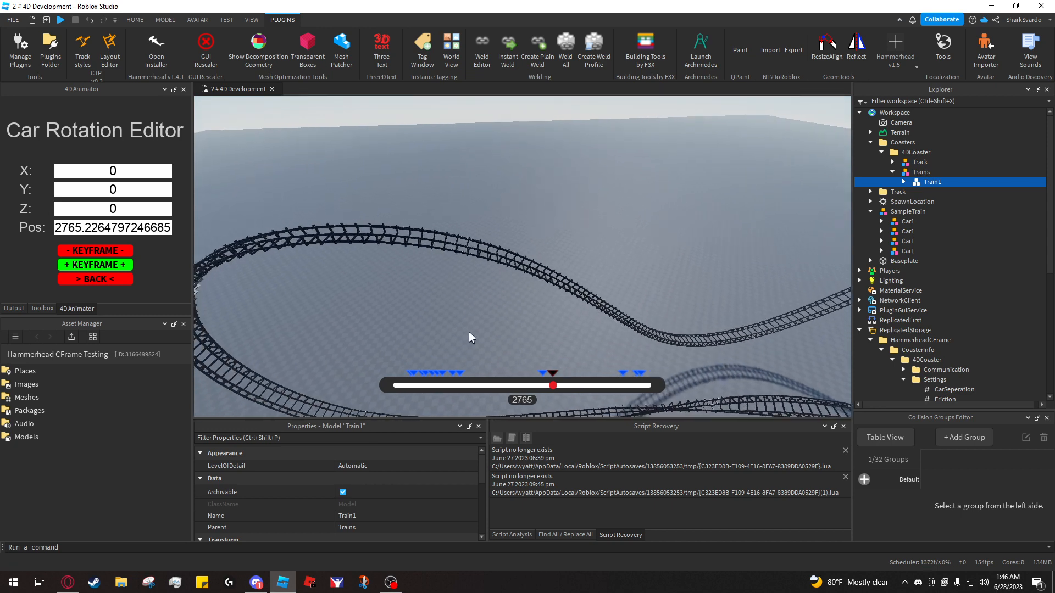
key("q")
right_click_drag(539, 319, 540, 318)
key("a")
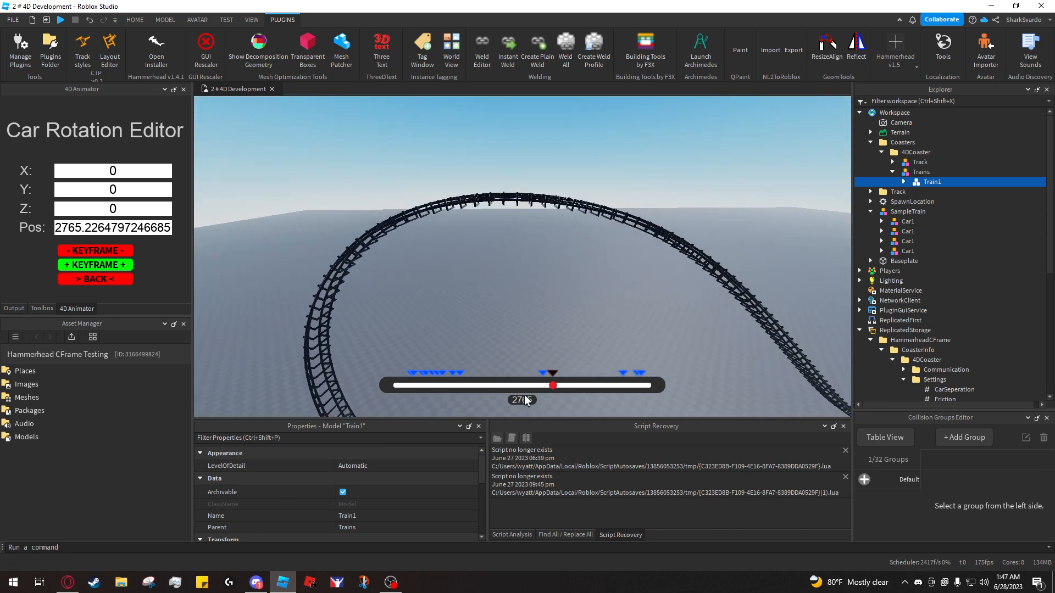
Move the train to about position 3184 at the top of the tall turn and add a keyframe with X rotation 0
left_click_drag(571, 390, 576, 390)
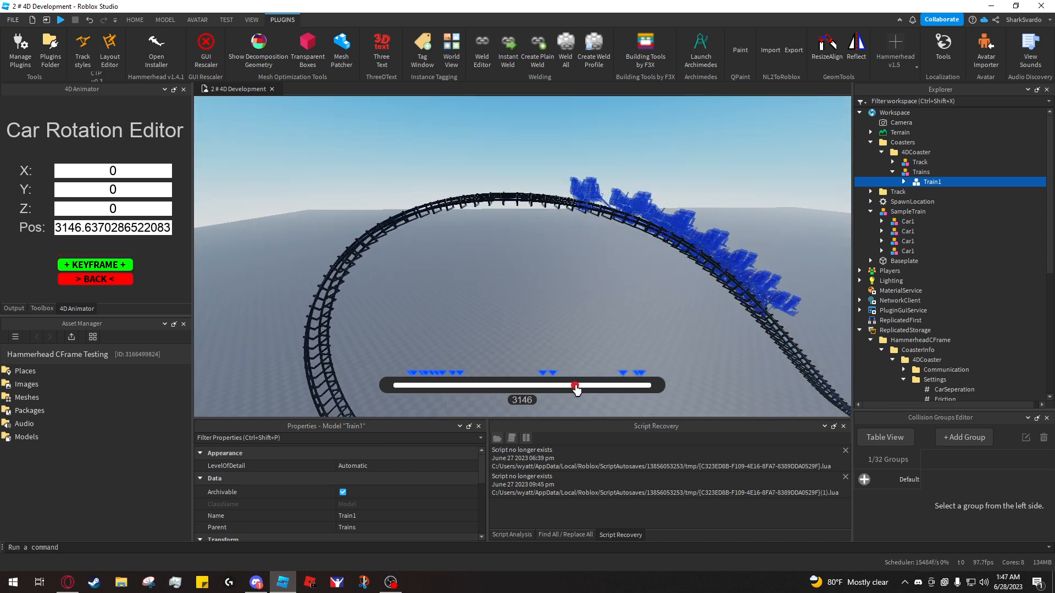
key("a")
right_click_drag(571, 330, 571, 331)
key("w")
key("d")
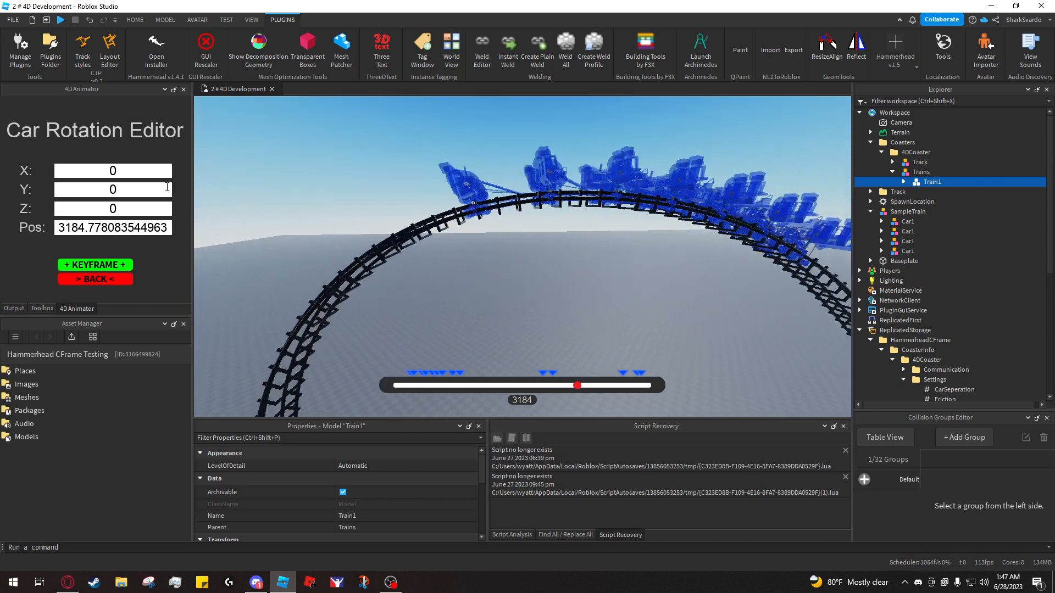
key("a")
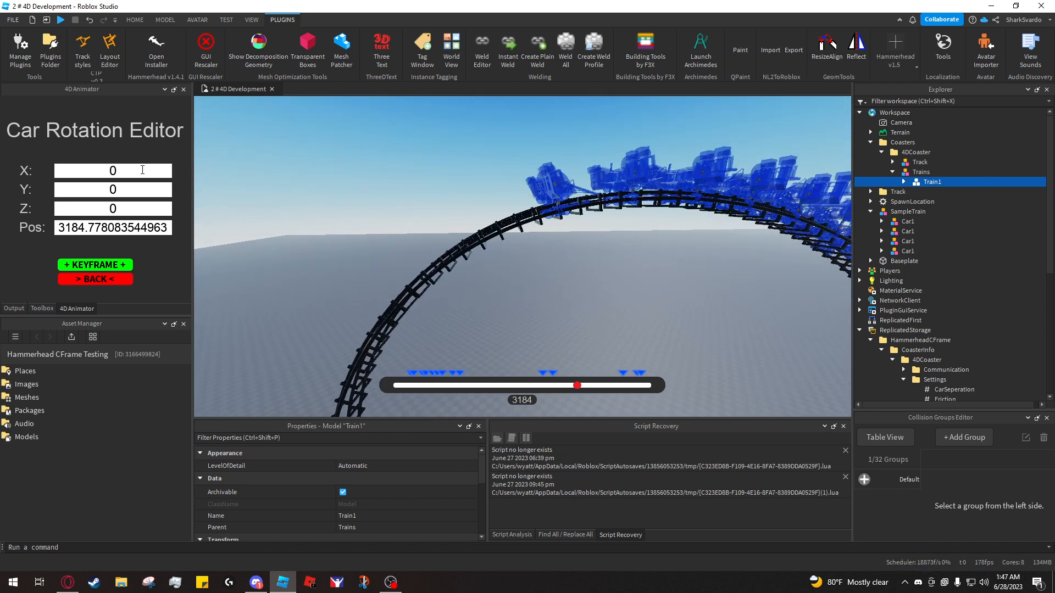
key("a")
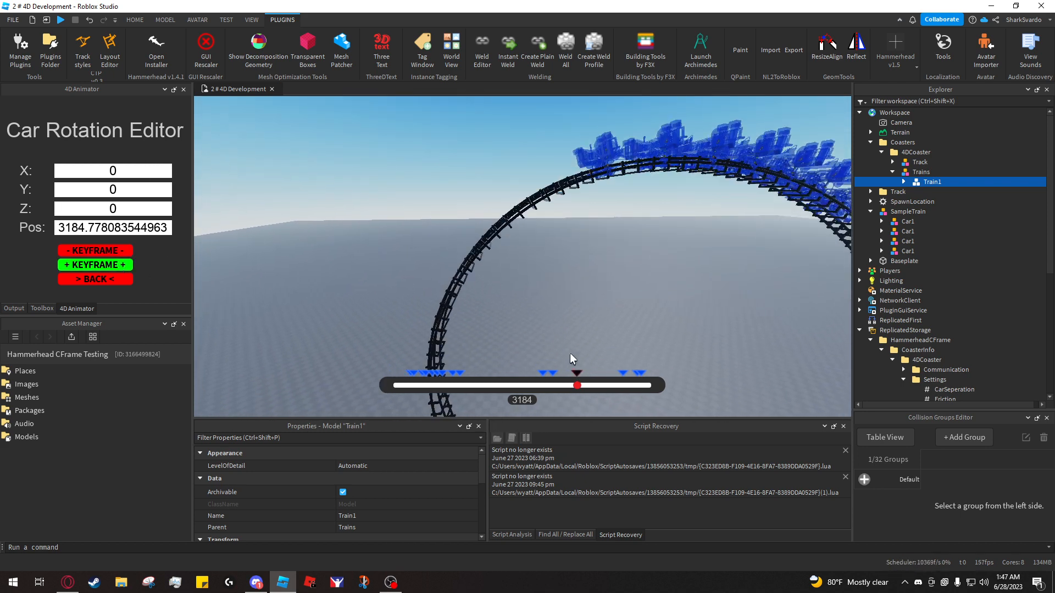
Move the train to about position 3251 on the steep descent, set the X rotation to 180 and add a keyframe
left_click_drag(577, 386, 581, 387)
key("a")
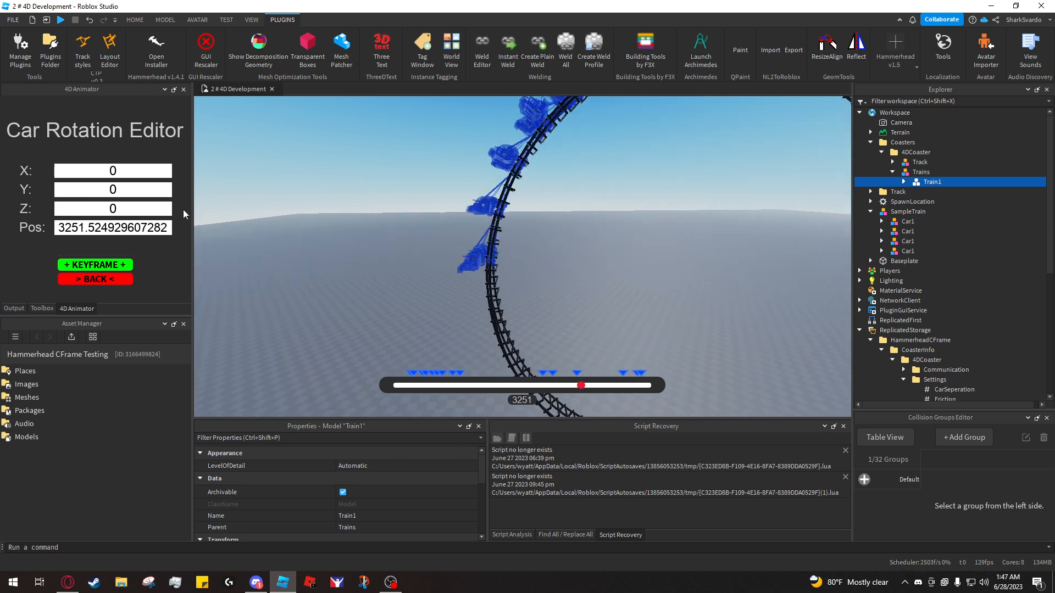
left_click(152, 171)
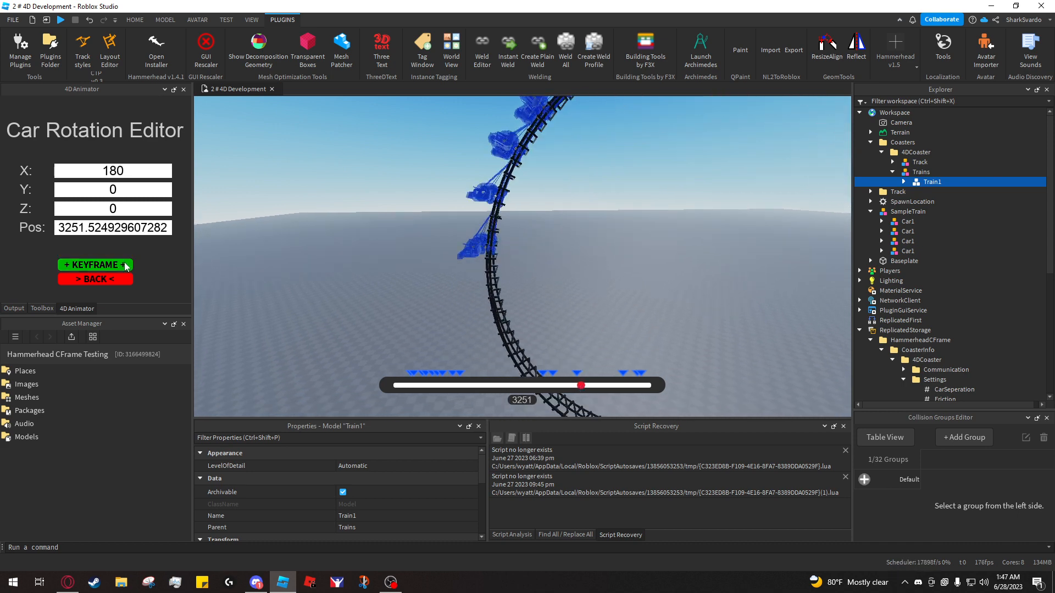
left_click(124, 263)
Move the train to about position 3423 in the valley below the descent and add a keyframe with X rotation 180
right_click_drag(318, 210, 319, 213)
key("q")
key("s")
key("d")
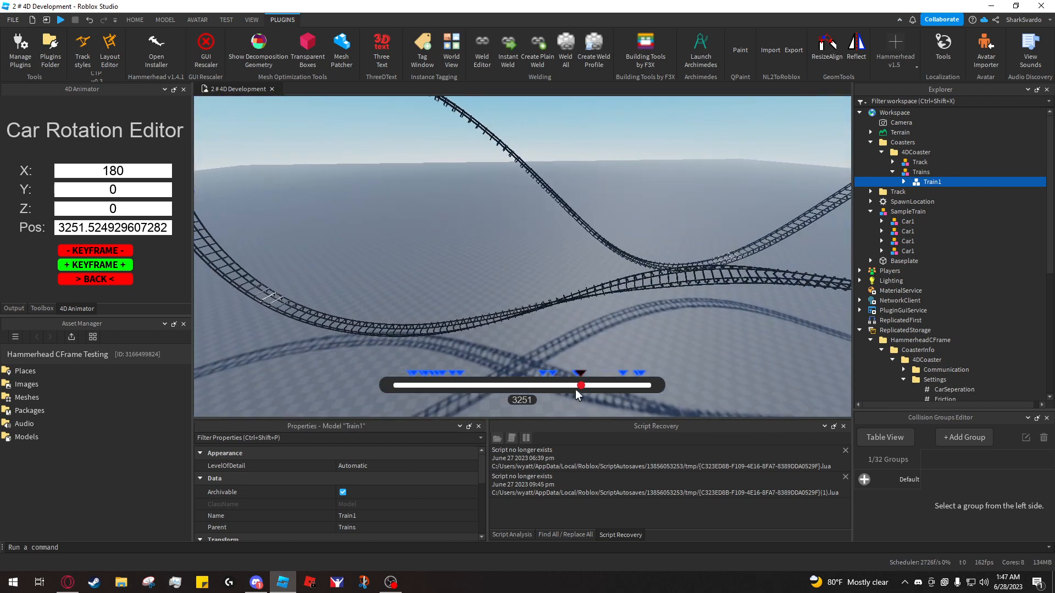
left_click_drag(582, 391, 592, 391)
left_click(145, 170)
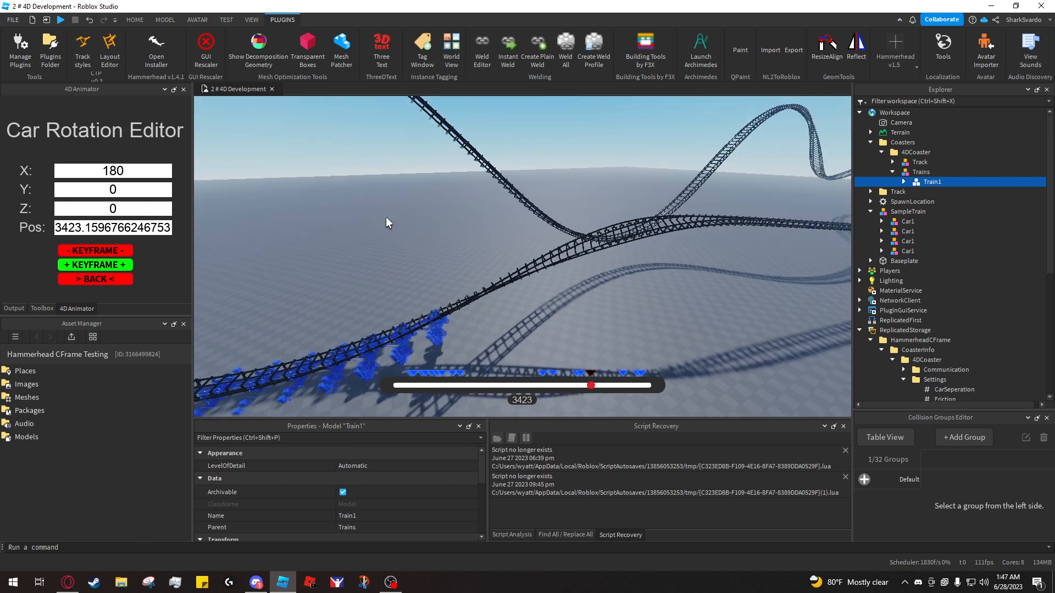
Move the train to about position 3566 on the small hill, add a keyframe with X rotation 0 and inspect the seats
left_click_drag(592, 385, 601, 389)
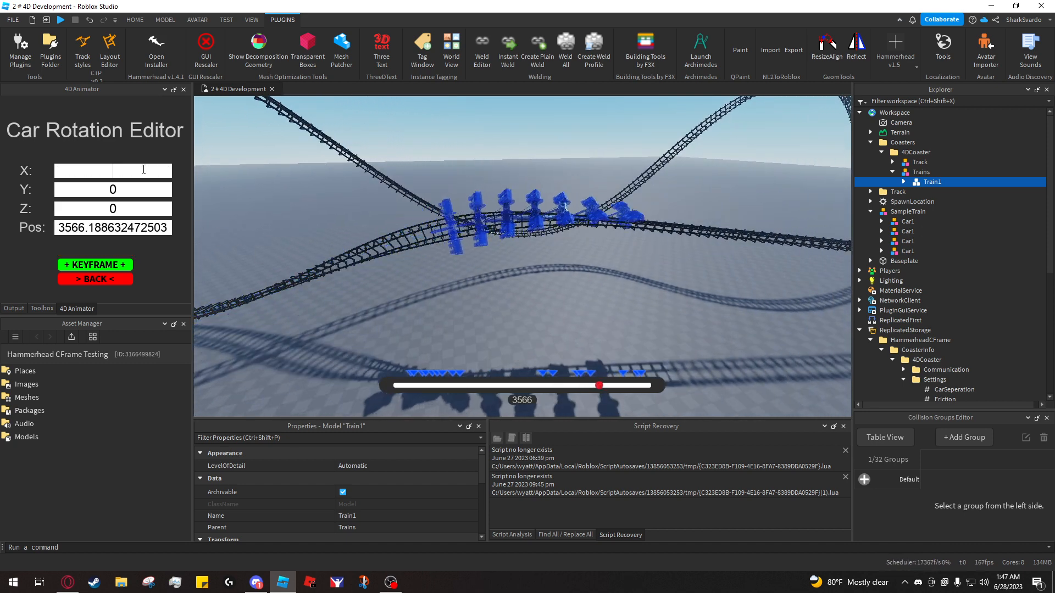
left_click(116, 267)
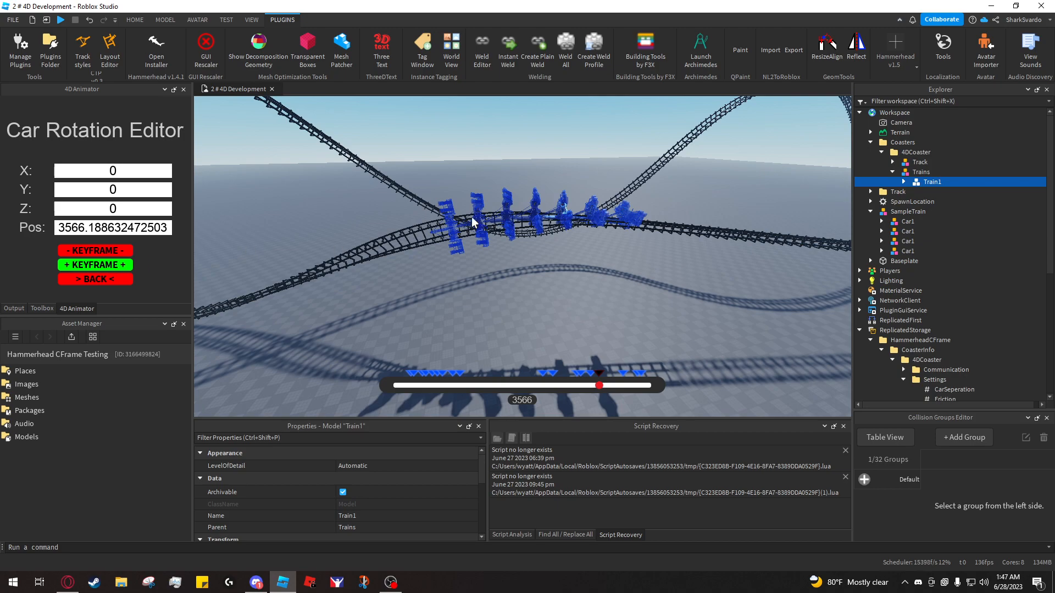
key("w")
right_click_drag(472, 217, 527, 207)
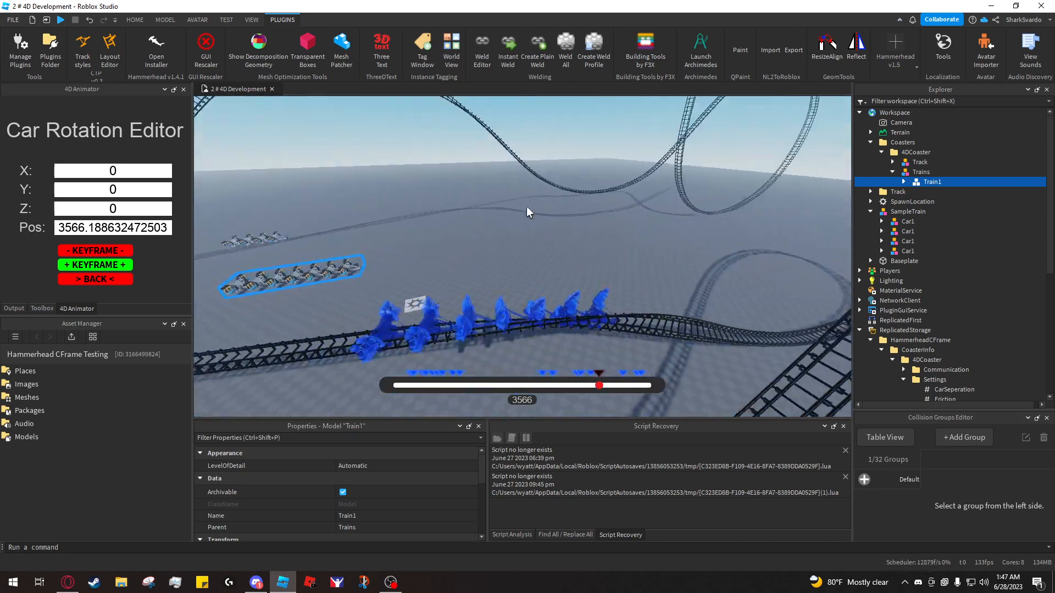
scroll(526, 213, "down", 5)
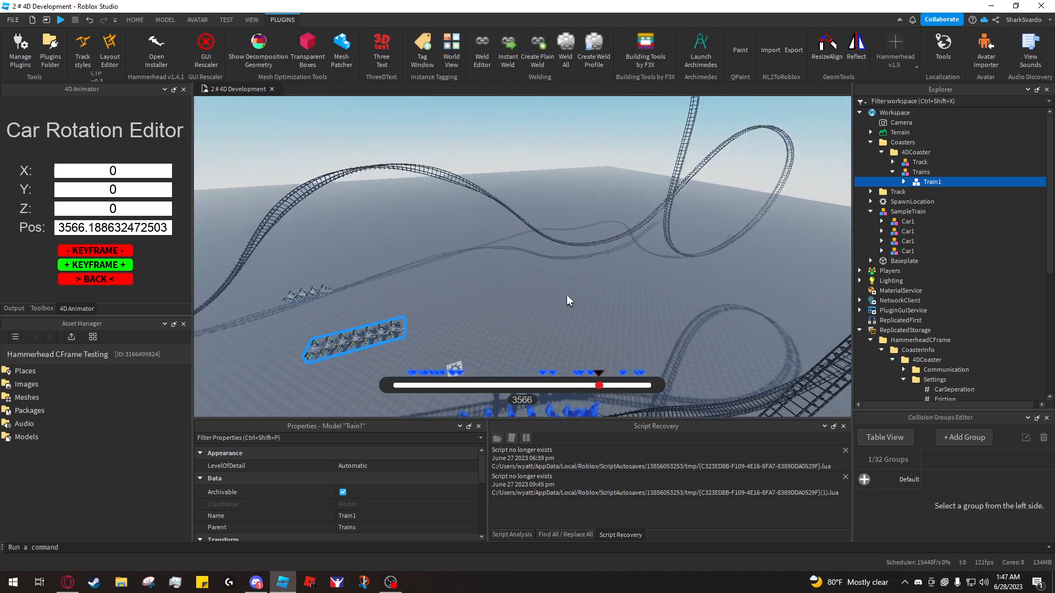
scroll(566, 294, "up", 8)
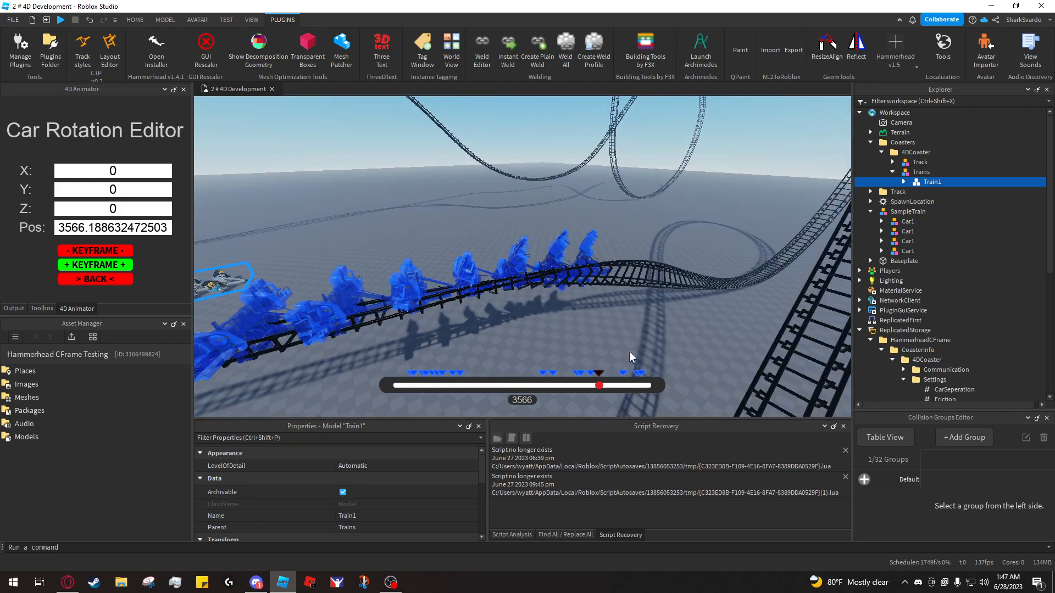
scroll(489, 315, "down", 8)
scroll(595, 302, "up", 4)
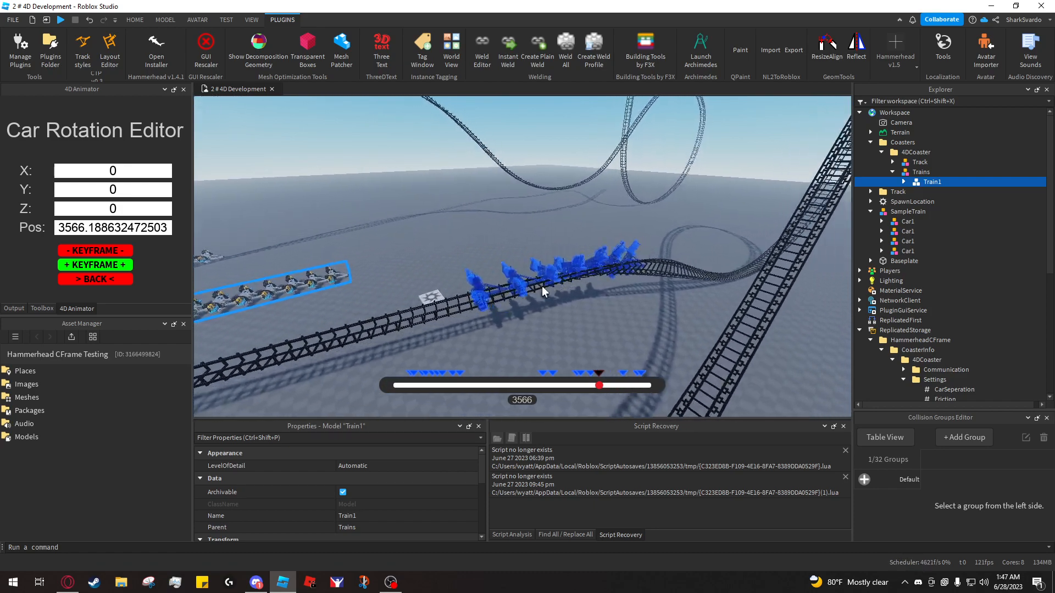
scroll(542, 286, "down", 6)
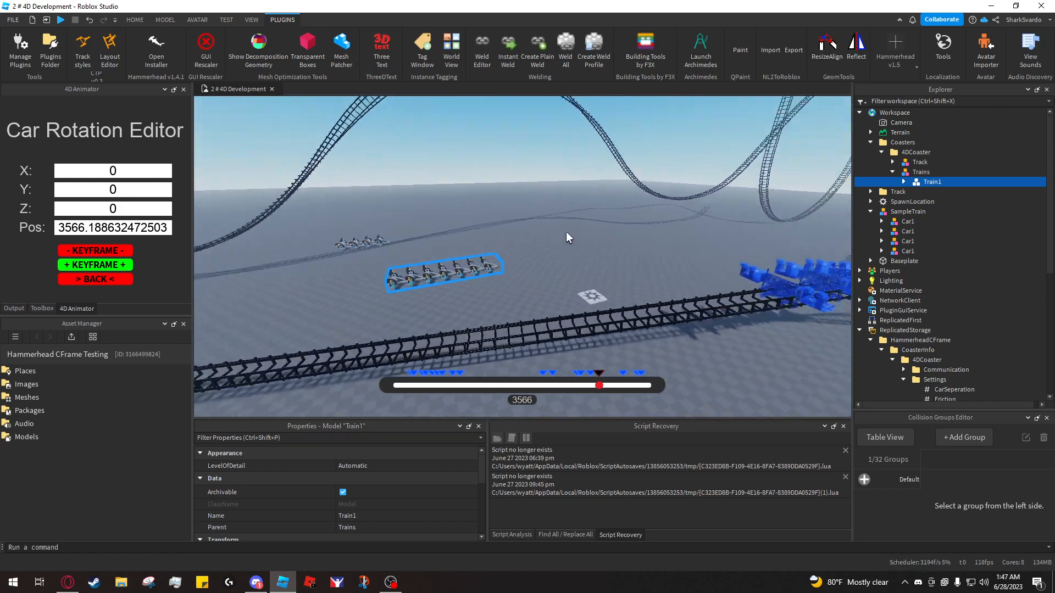
right_click_drag(566, 232, 559, 232)
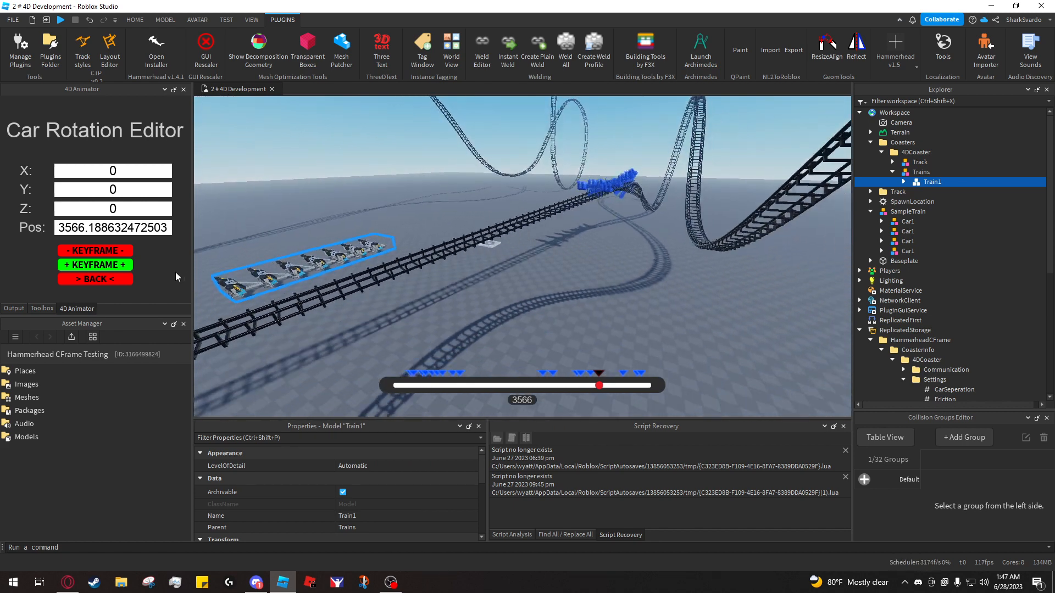
Leave the Car Rotation Editor, returning to the animator's start page, and deselect the train
left_click(114, 279)
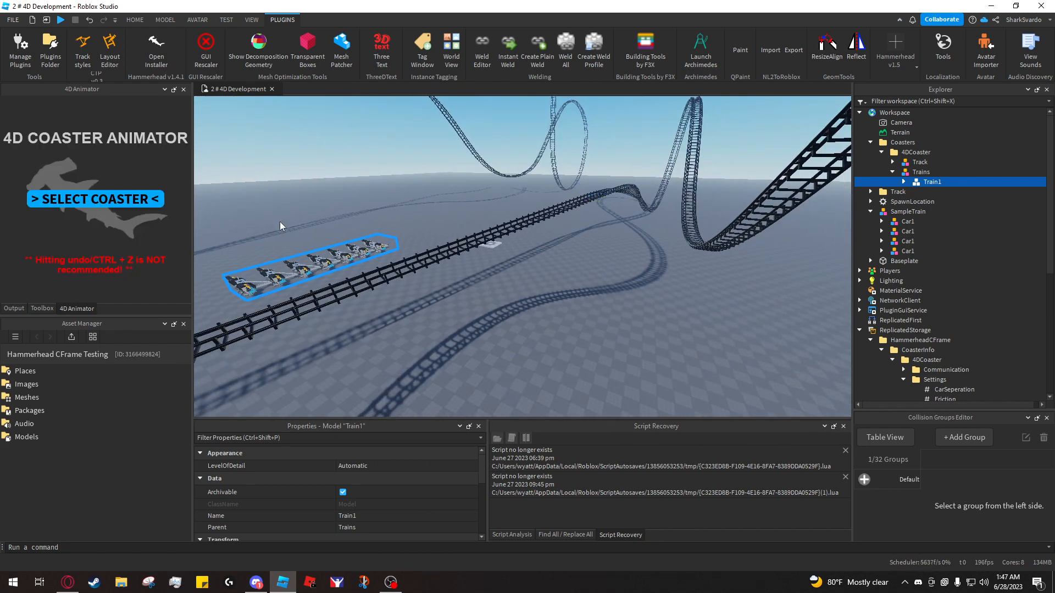
left_click(279, 222)
right_click_drag(312, 211, 272, 229)
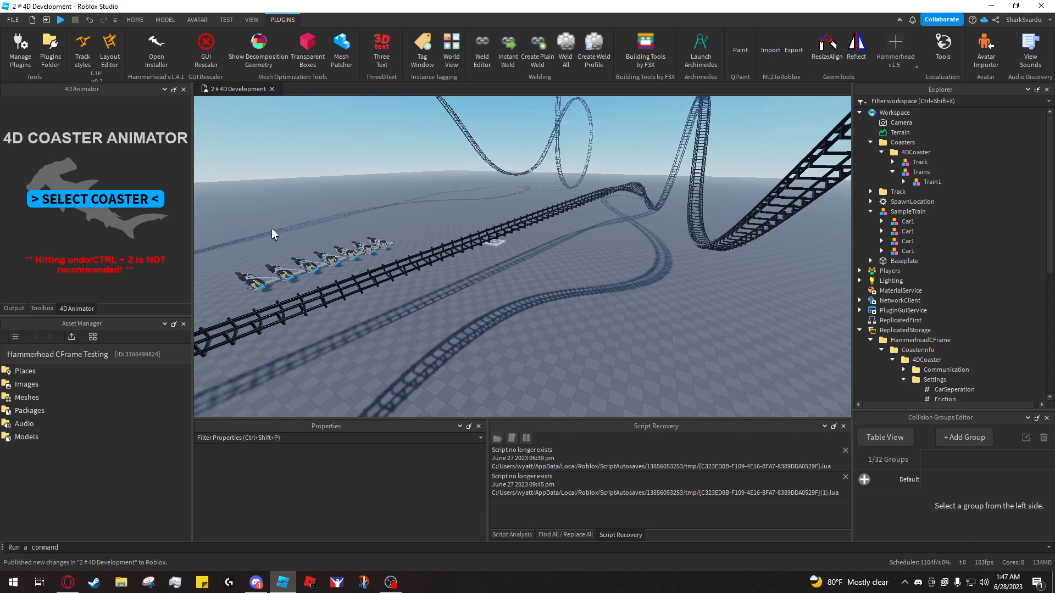
right_click_drag(348, 292, 348, 292)
key("w")
Open the Keyframes module in the 4DCoaster settings under ReplicatedStorage, look through its keyframe data to the end, and close it
scroll(934, 297, "down", 5)
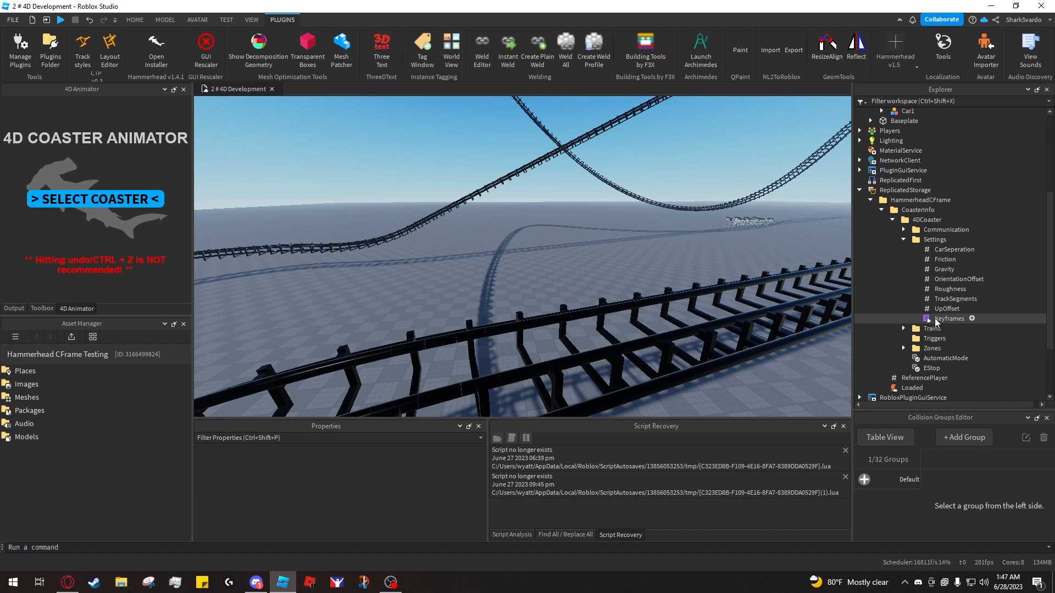
double_click(940, 321)
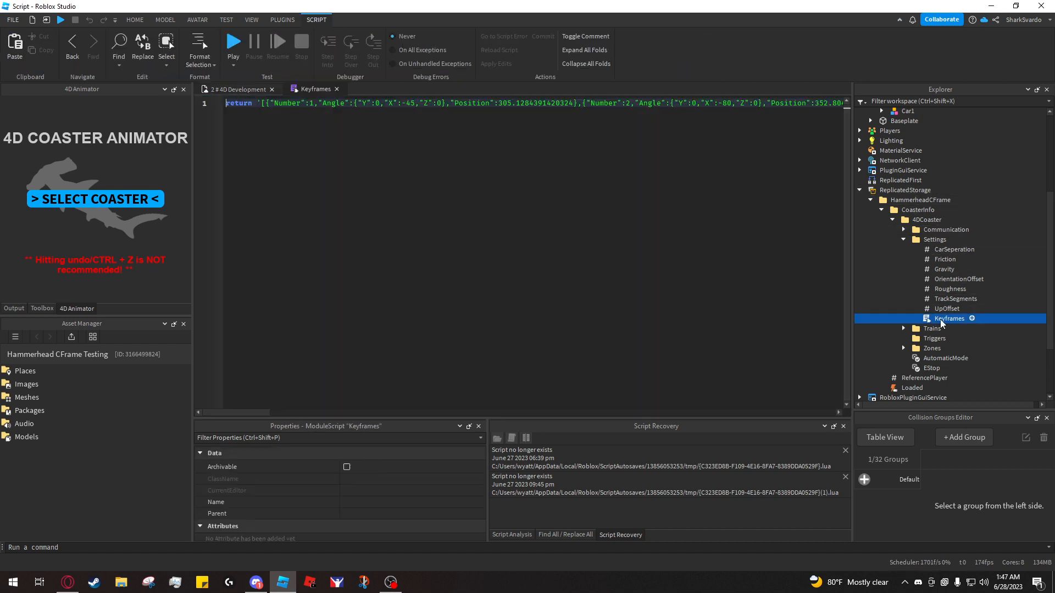
left_click_drag(246, 413, 849, 409)
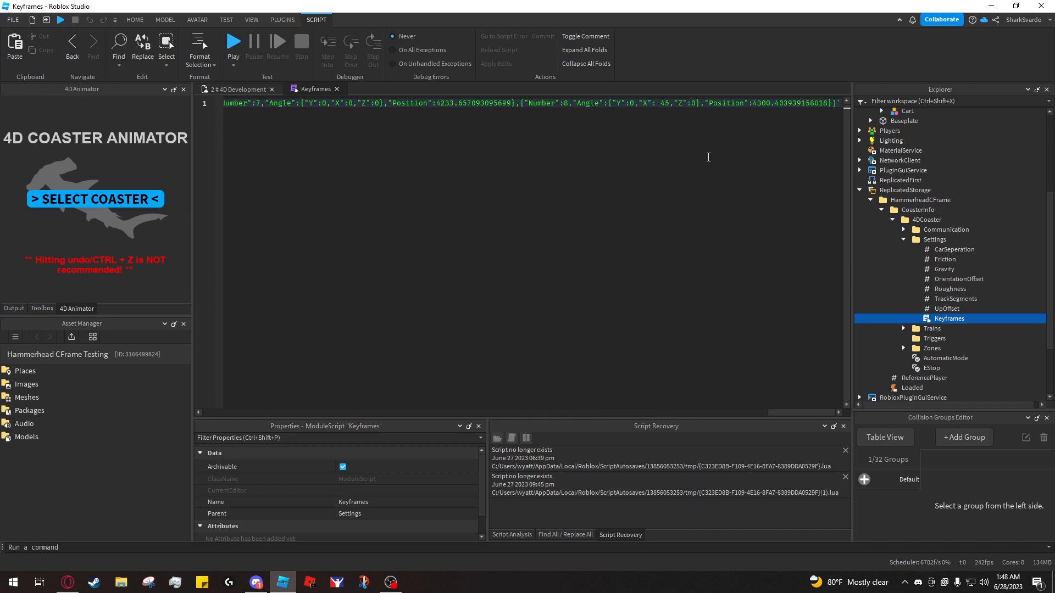
key("ctrl+w")
right_click_drag(605, 212, 605, 213)
key("w")
key("q")
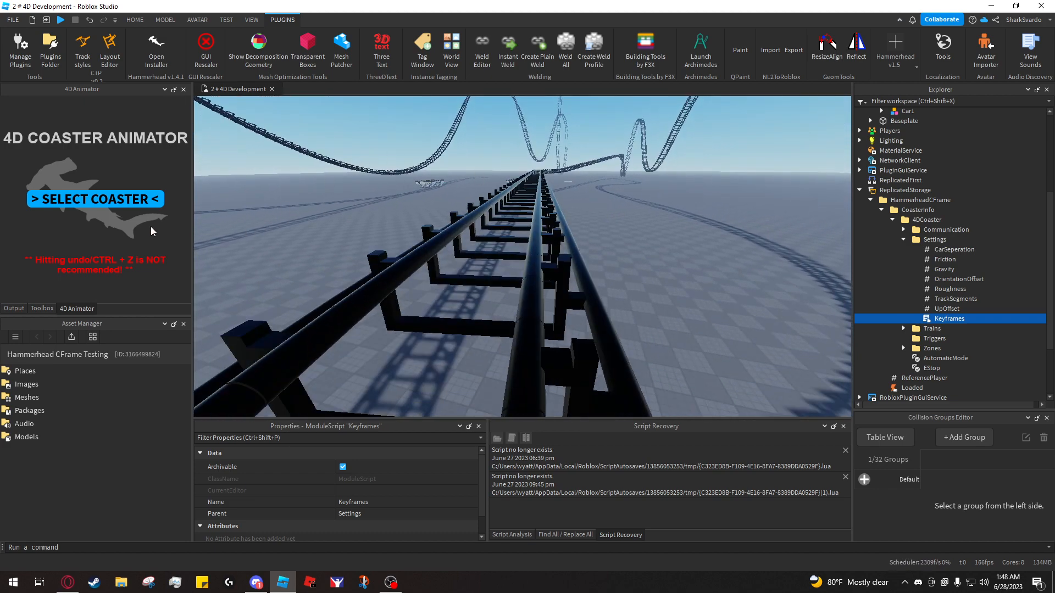
Reopen the Car Rotation Editor with the 4DCoaster folder as the coaster and Train1 as the reference train
left_click(153, 203)
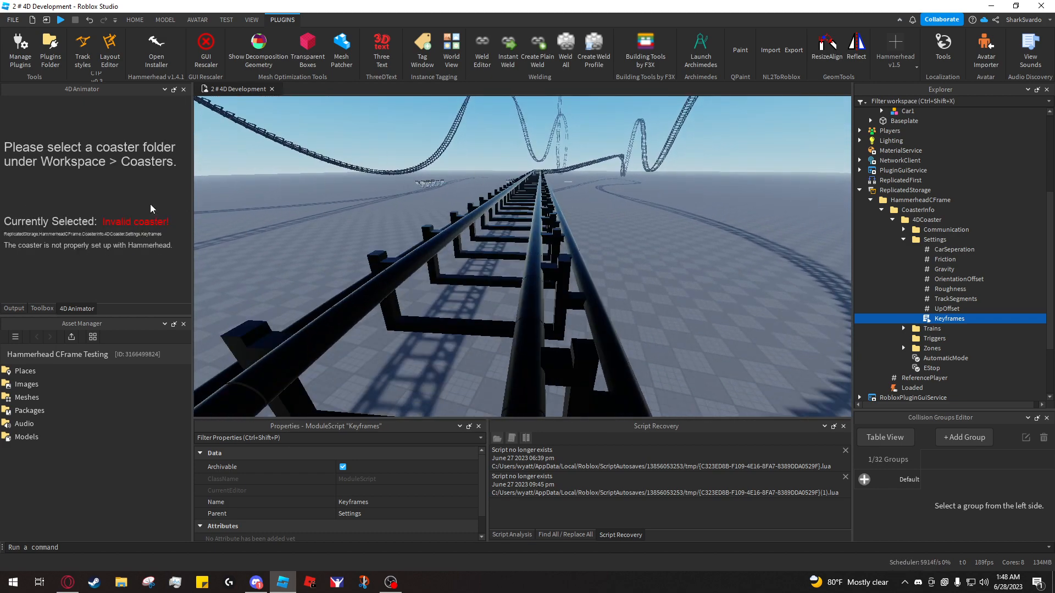
scroll(924, 214, "up", 5)
right_click_drag(652, 227, 652, 226)
key("w")
key("e")
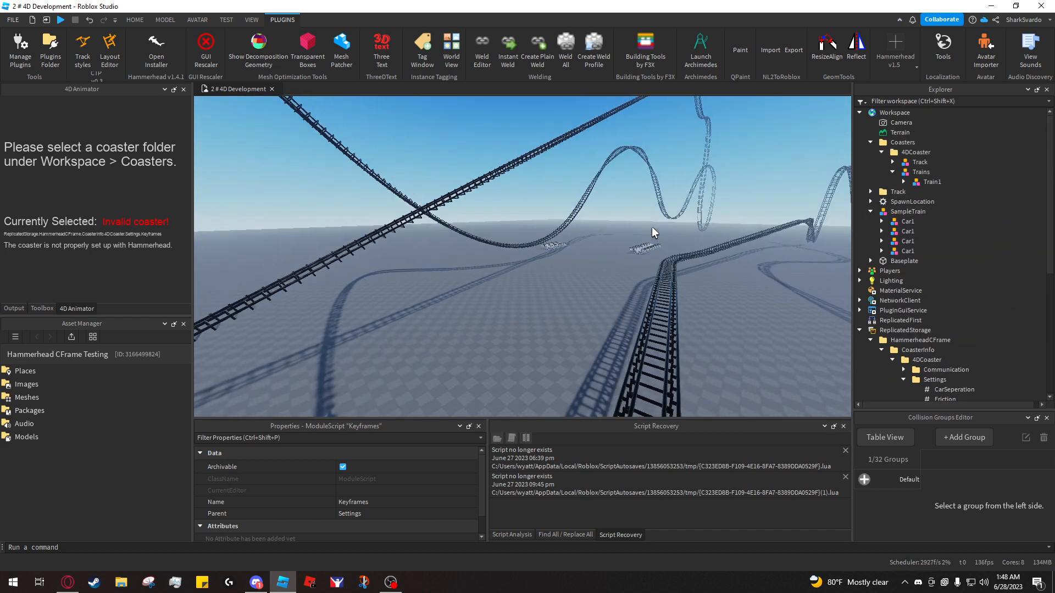
left_click(886, 152)
left_click(132, 265)
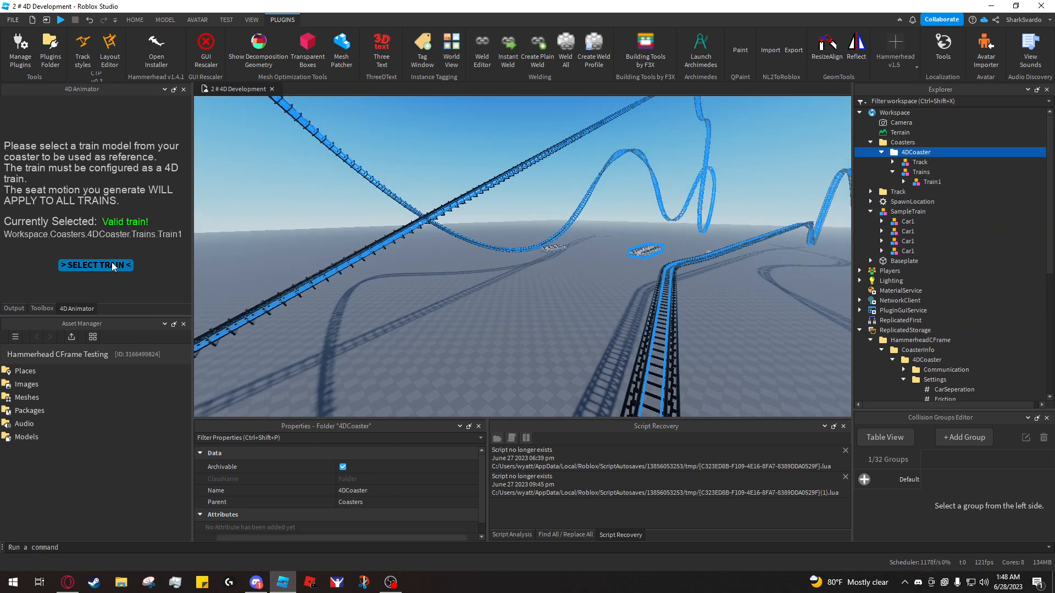
left_click(929, 182)
left_click(85, 267)
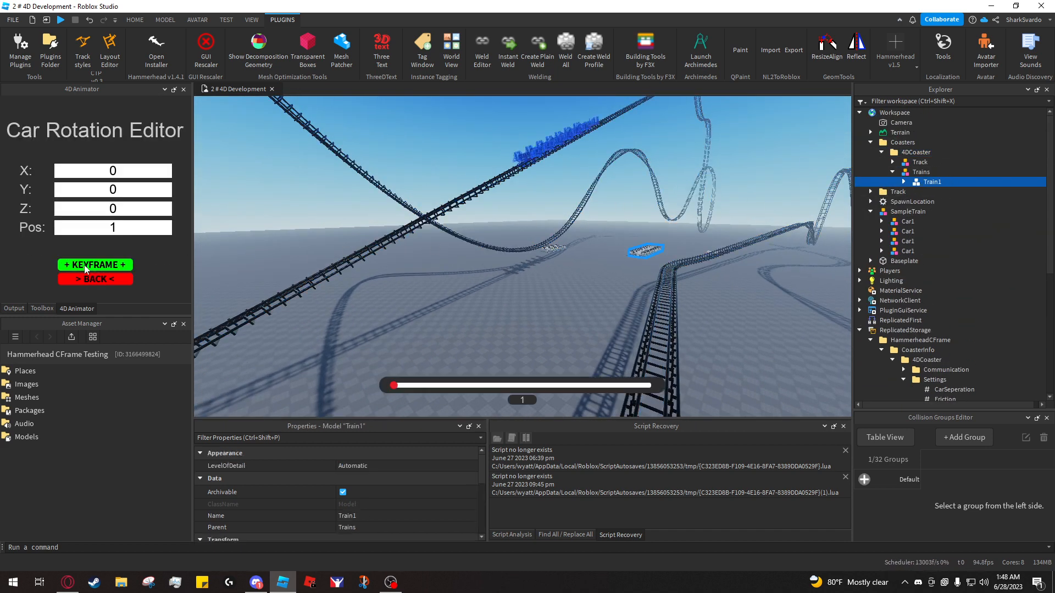
Inspect the train preview and keyframe timeline, locate the Keyframes module, and leave the Car Rotation Editor
right_click_drag(460, 222, 464, 231)
key("d")
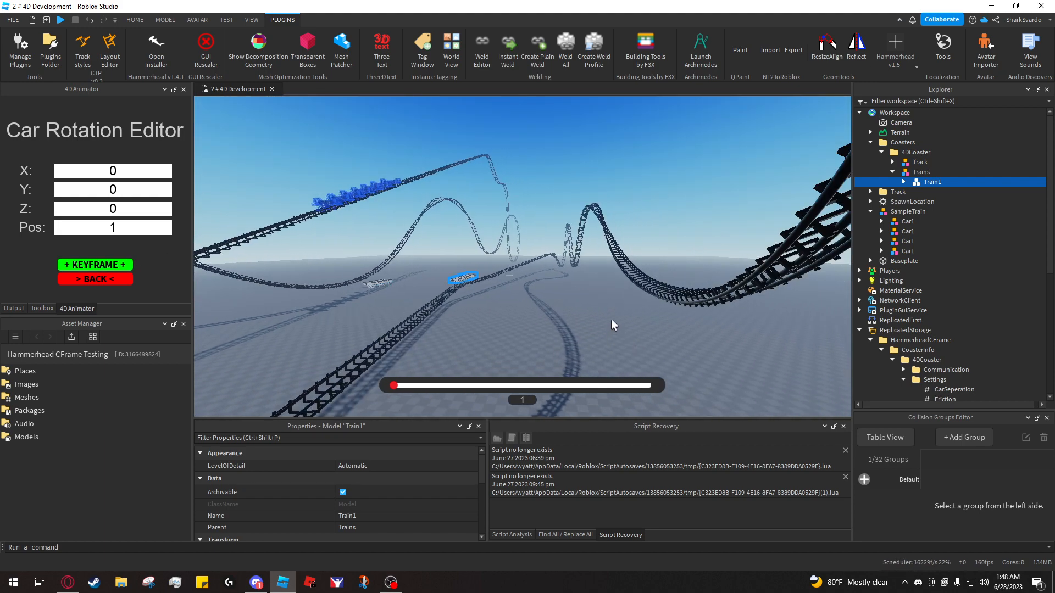
key("w")
key("d")
right_click_drag(612, 319, 561, 323)
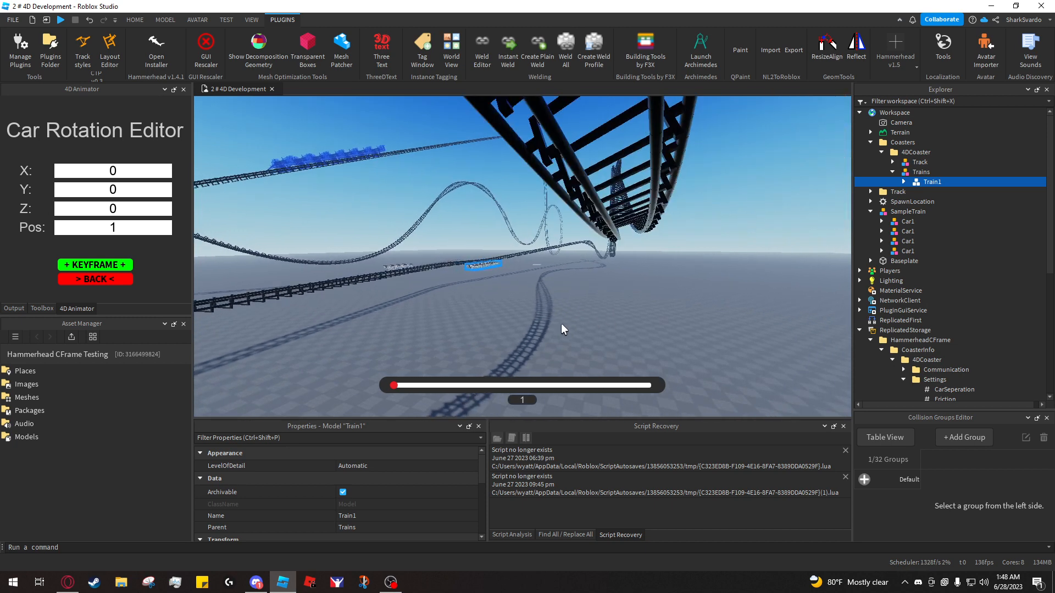
scroll(919, 272, "down", 6)
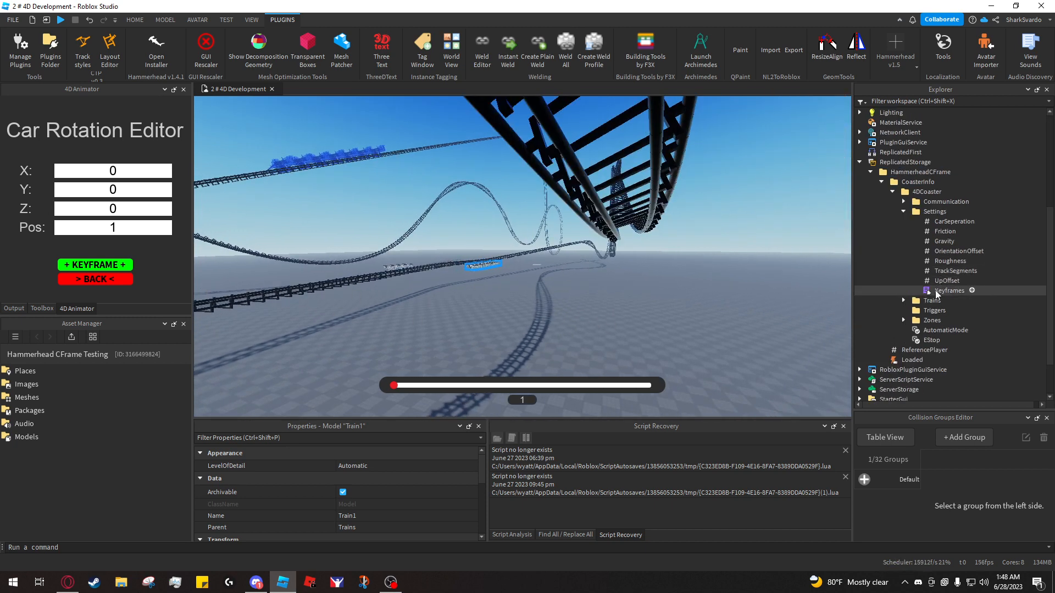
left_click(110, 281)
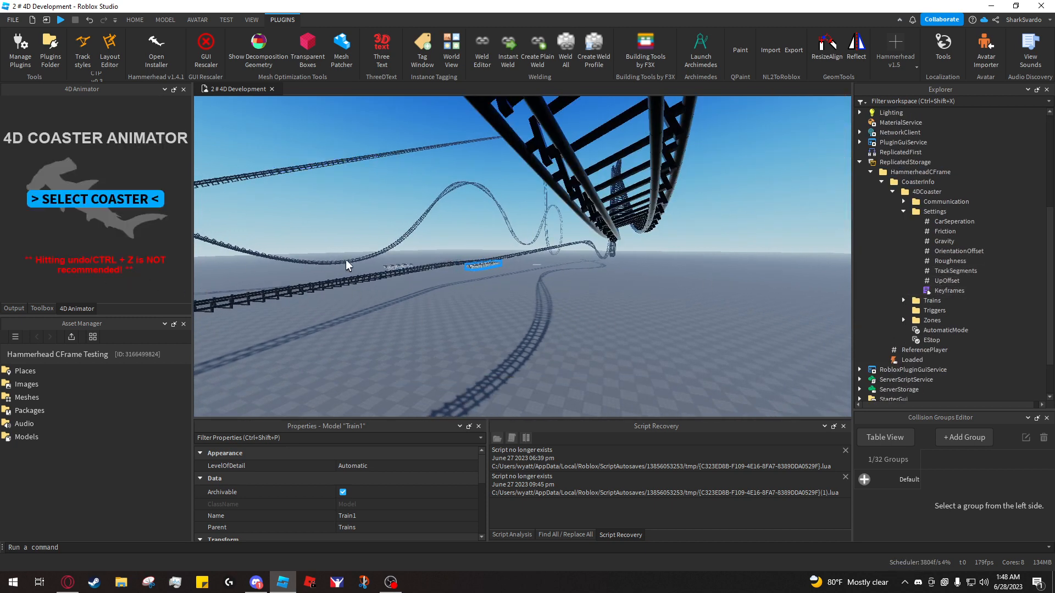
Delete the Keyframes module from the 4DCoaster settings and undo the deletion
left_click(946, 291)
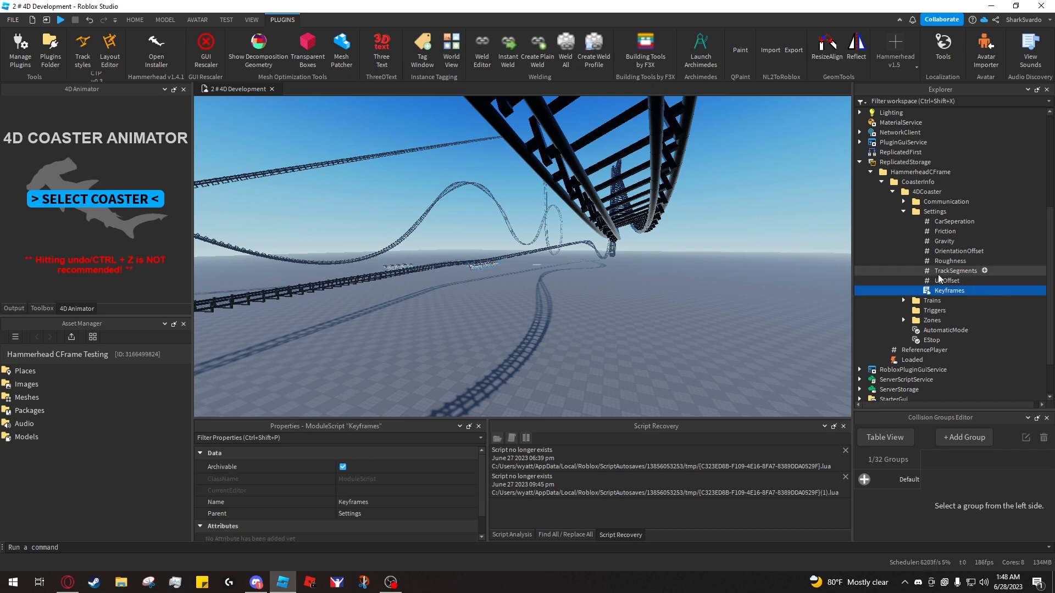
key("Delete")
left_click(936, 212)
key("ctrl+z")
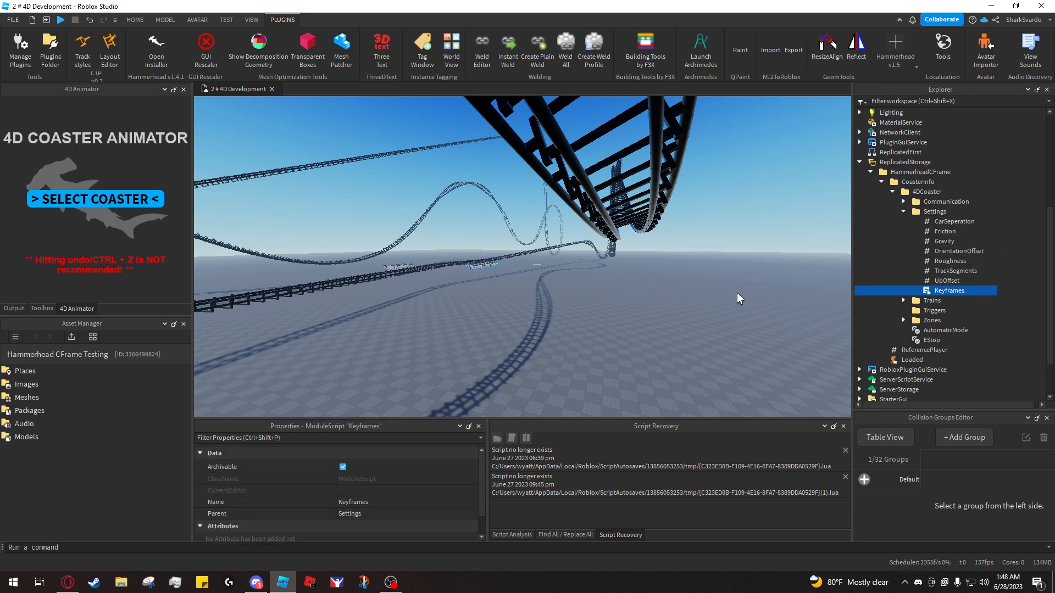
Load the 4DCoaster folder and its Train1 model into the 4D animator again to check the saved keyframes
right_click_drag(440, 222, 432, 226)
key("a")
left_click(150, 198)
key("a")
right_click_drag(336, 181, 347, 182)
scroll(900, 240, "up", 6)
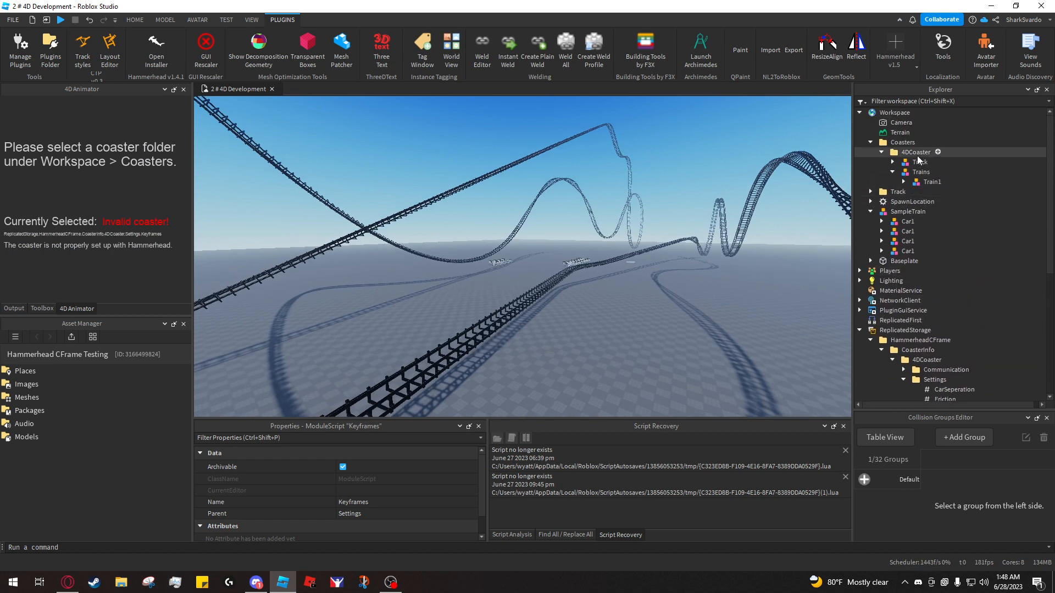
left_click(915, 154)
left_click(110, 268)
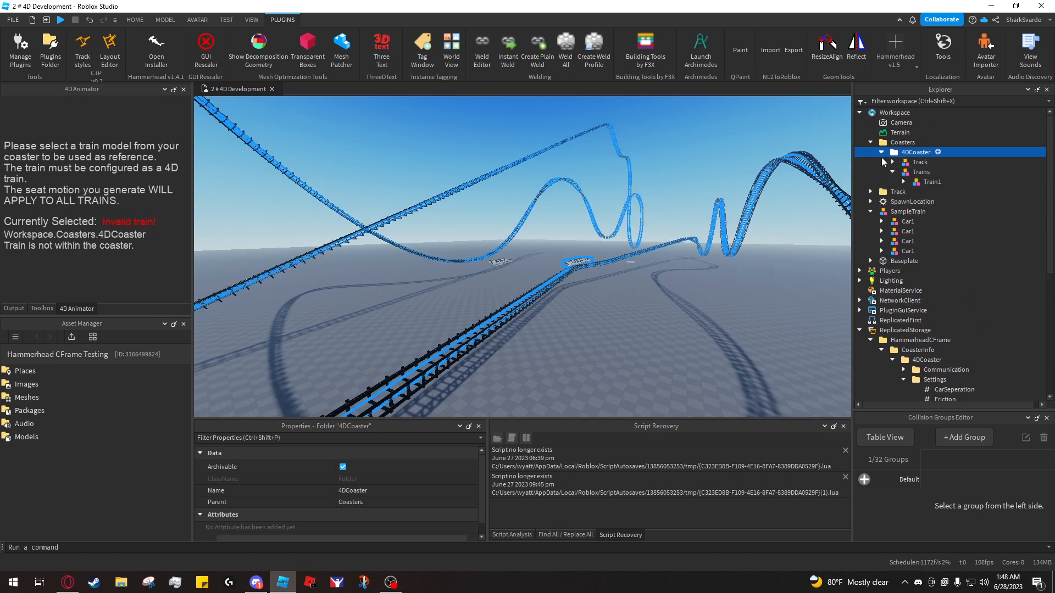
left_click(921, 184)
left_click(71, 266)
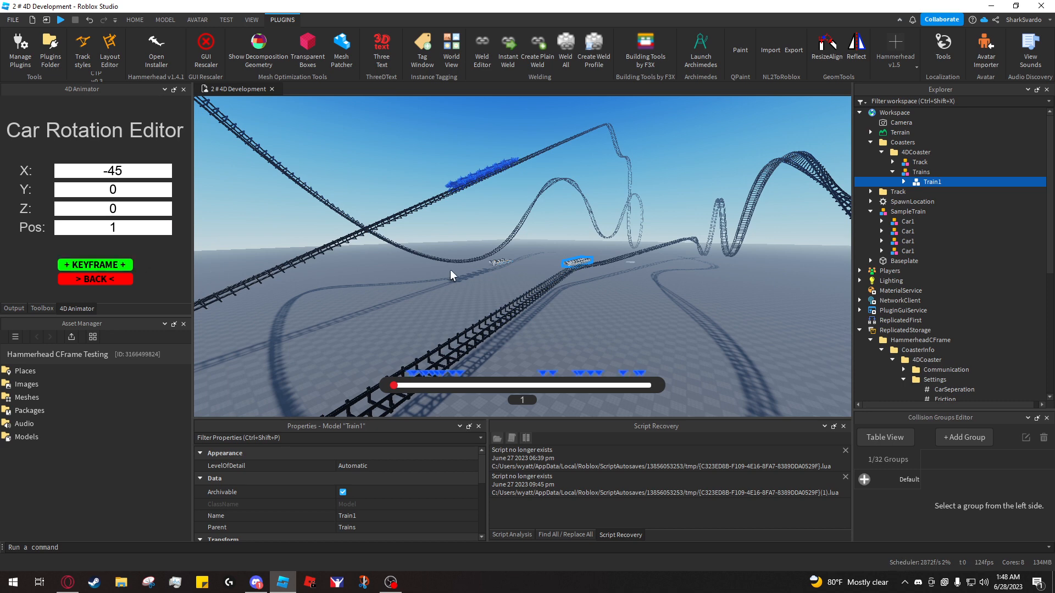
Move the train to position 0 at the start of the track and leave the Car Rotation Editor
right_click_drag(451, 276, 464, 270)
mouse_move(394, 386)
left_mouse_down()
mouse_move(640, 380)
mouse_move(377, 390)
left_mouse_up()
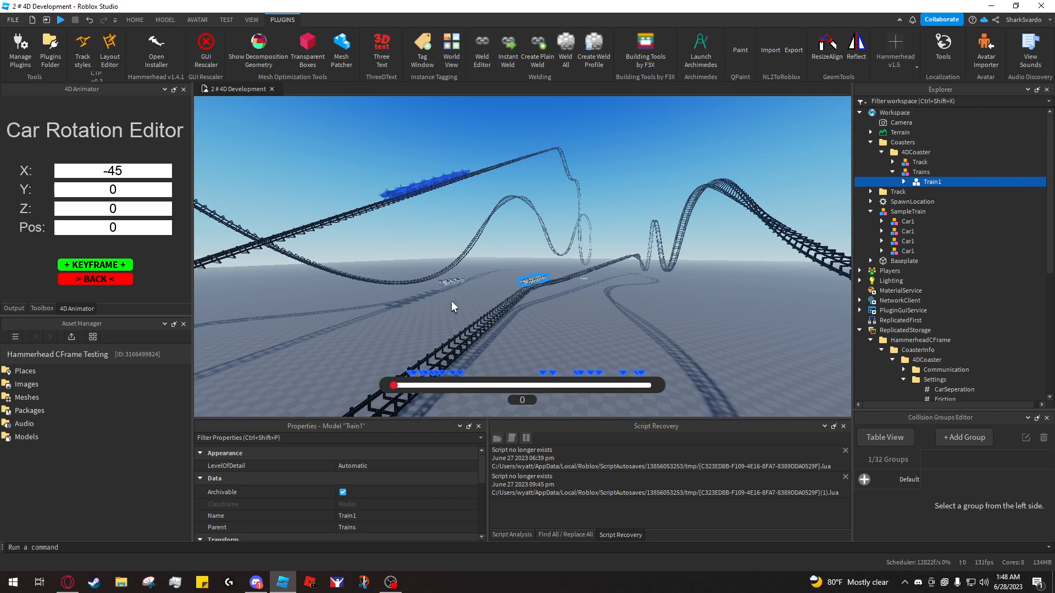
left_click(105, 280)
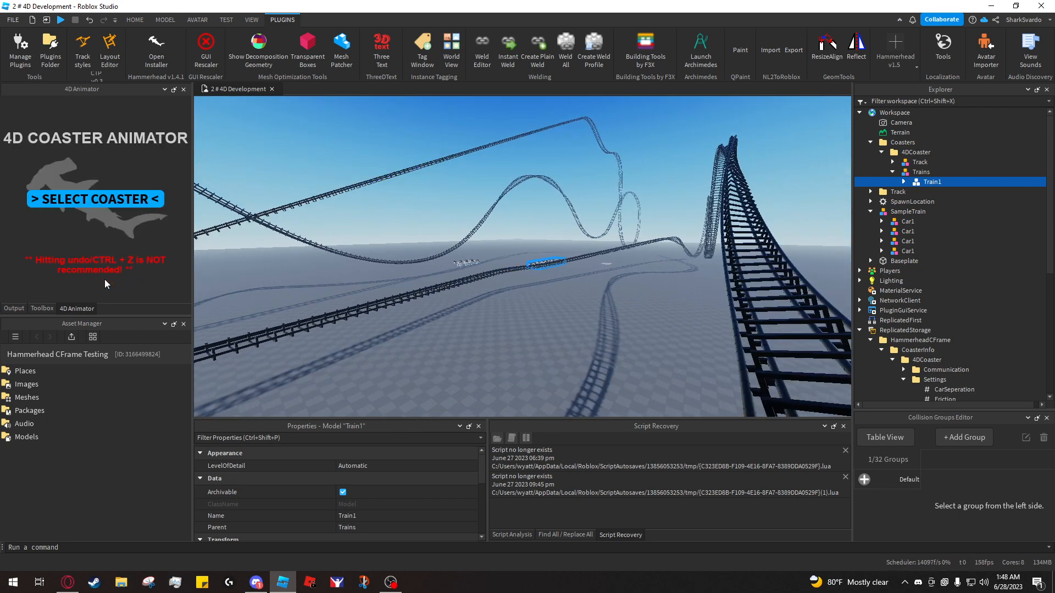
Deselect the train and start a Play Here test from a viewpoint directly above the straight track behind the train
right_click_drag(411, 218, 216, 204)
key("a")
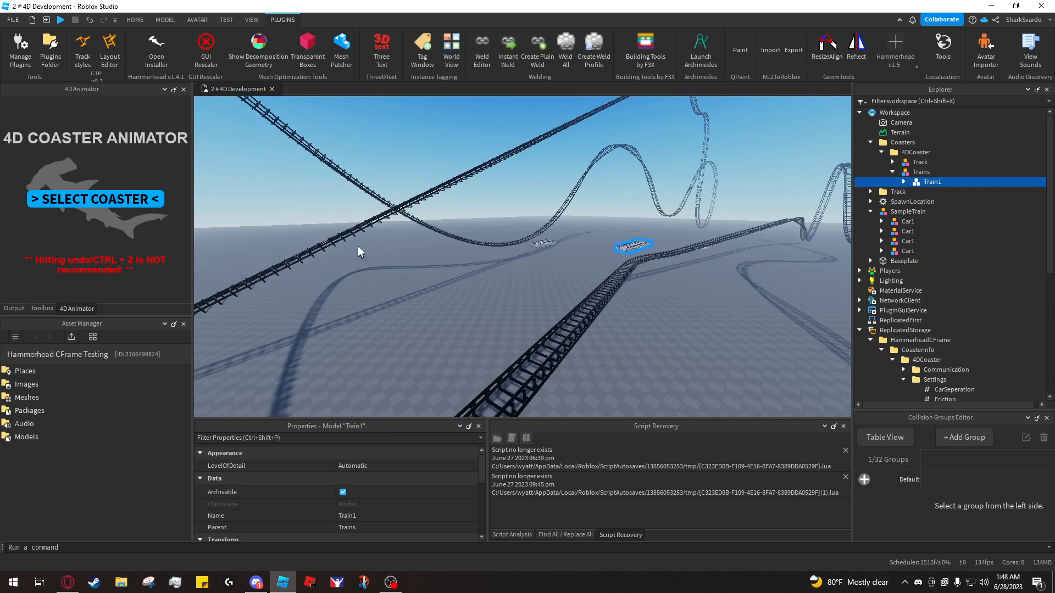
key("q")
scroll(956, 309, "down", 5)
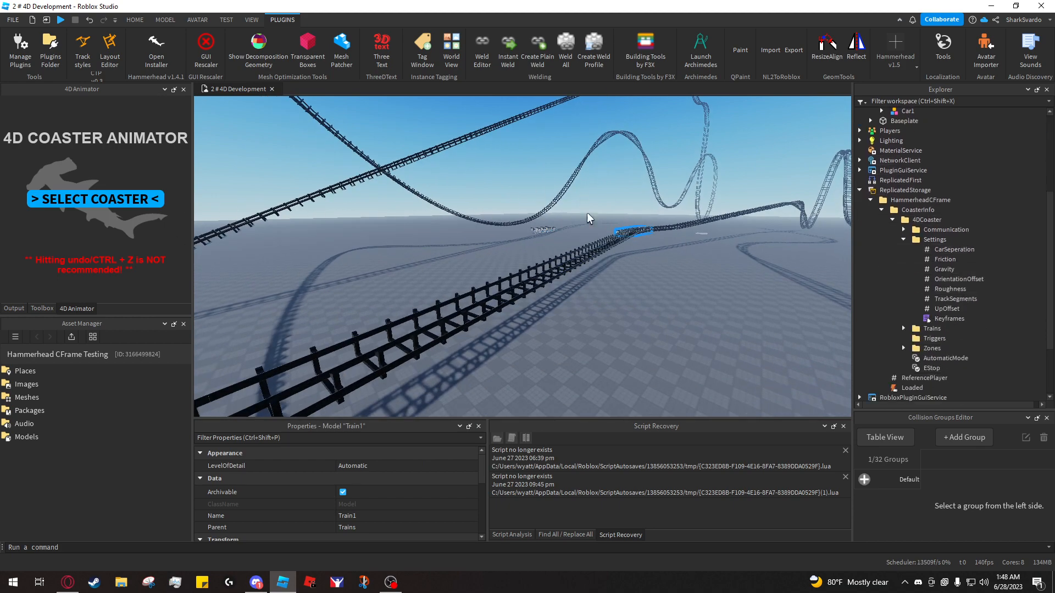
right_click_drag(840, 250, 596, 275)
left_click(726, 291)
key("w")
right_click_drag(497, 178, 503, 176)
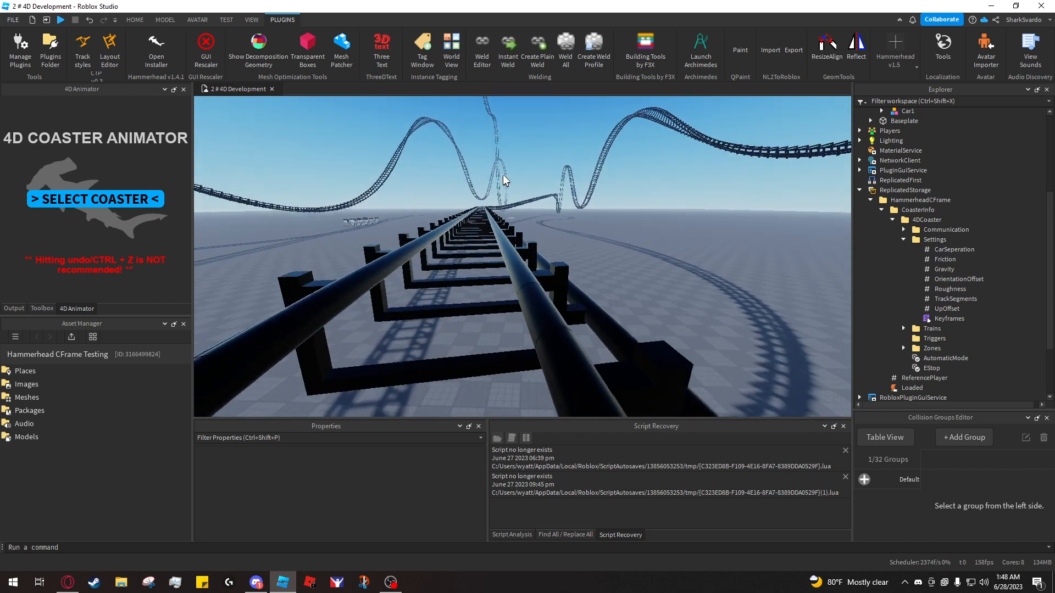
key("q")
left_click(134, 20)
left_click(518, 65)
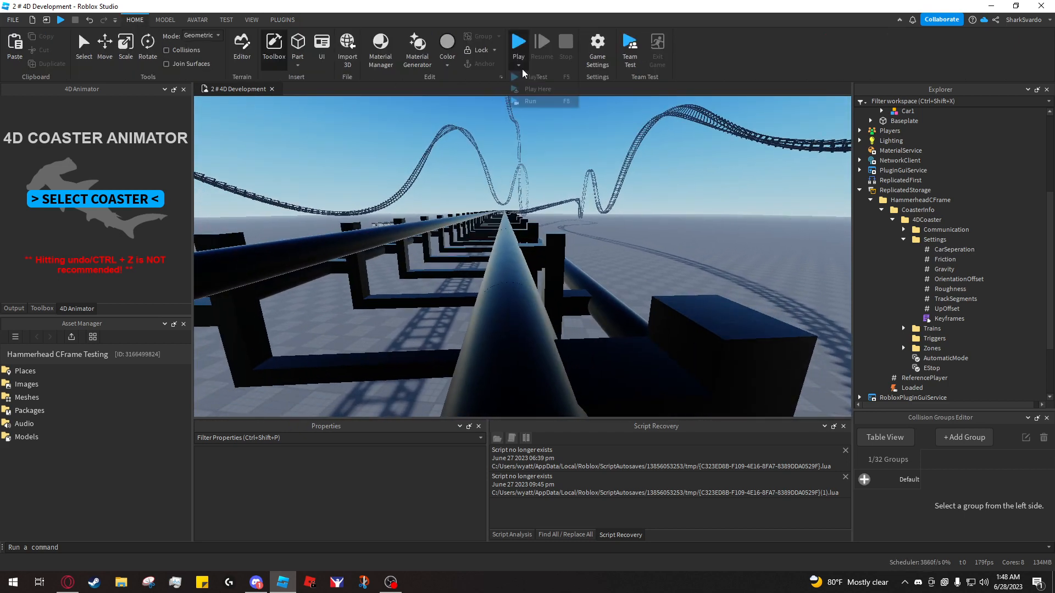
left_click(538, 89)
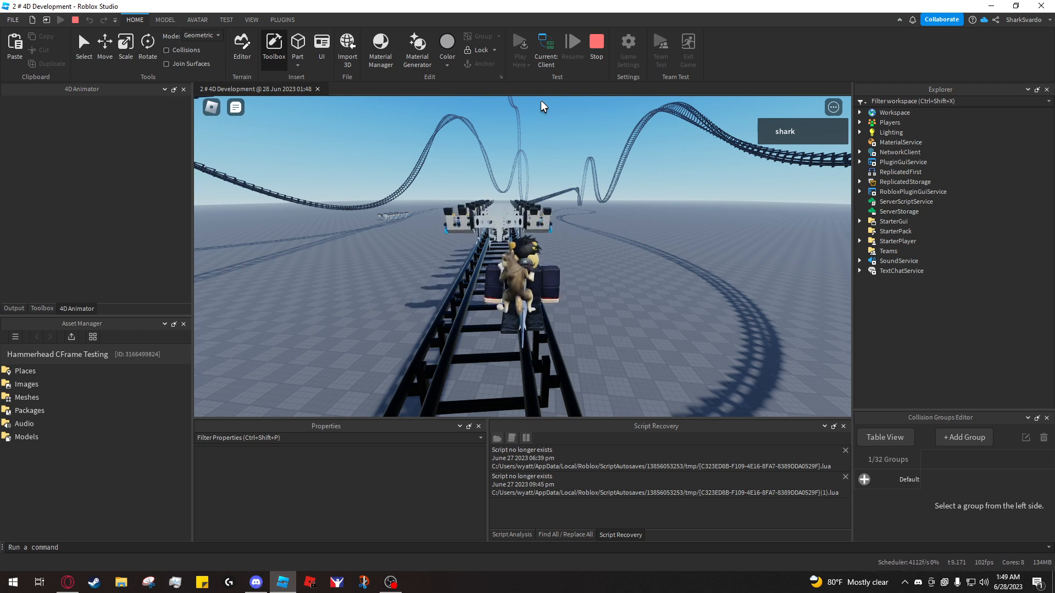
Walk the avatar along the track to the train's last car and board a seat
key("w")
right_click_drag(587, 208, 587, 208)
key("w")
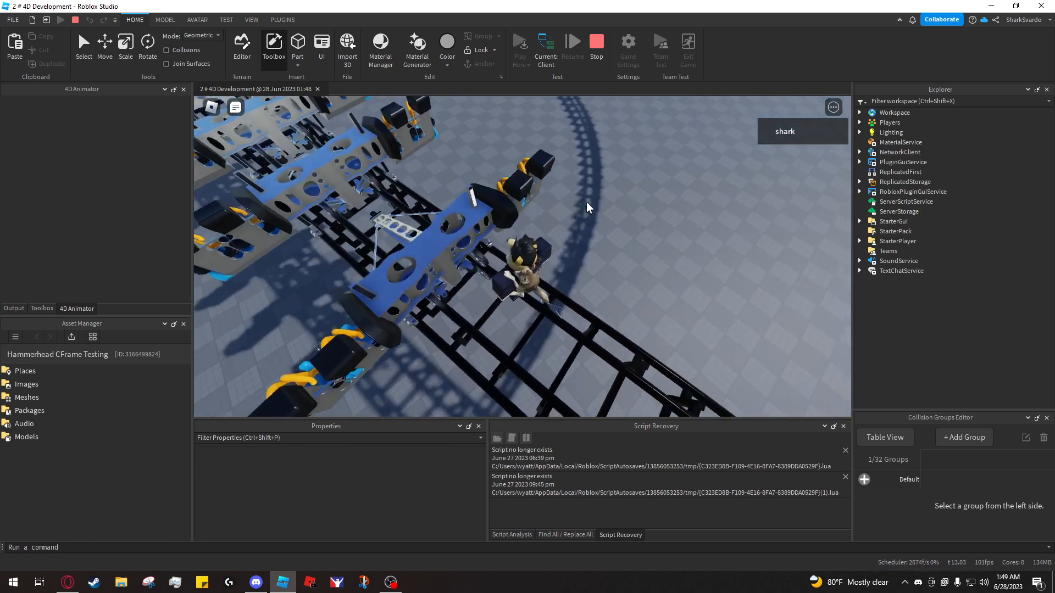
Ride the coaster, watching the seat rotations from first-person and outside views, and stop the play test
scroll(588, 208, "up", 5)
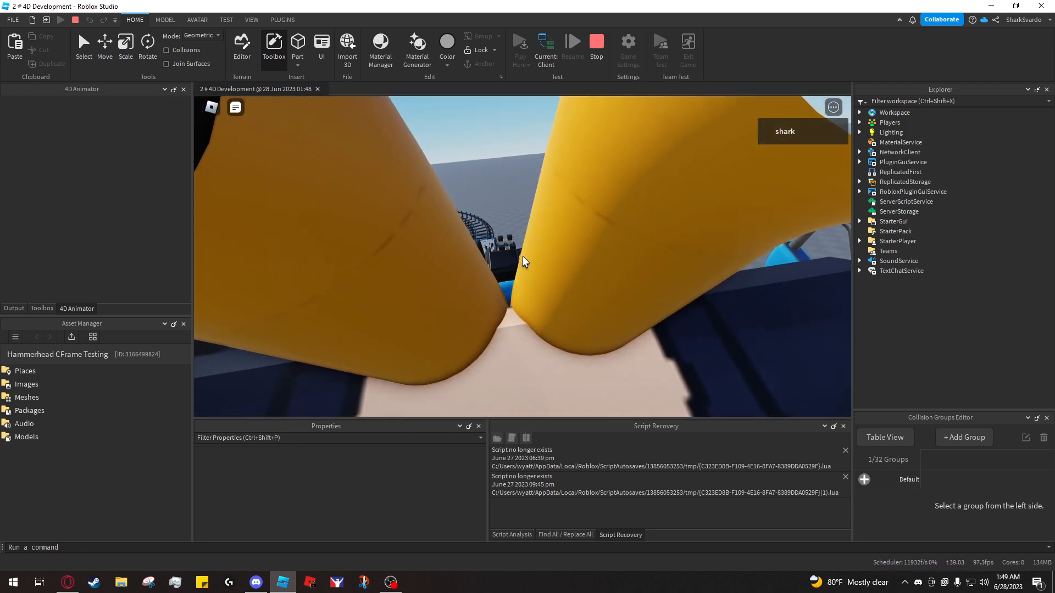
scroll(523, 261, "down", 5)
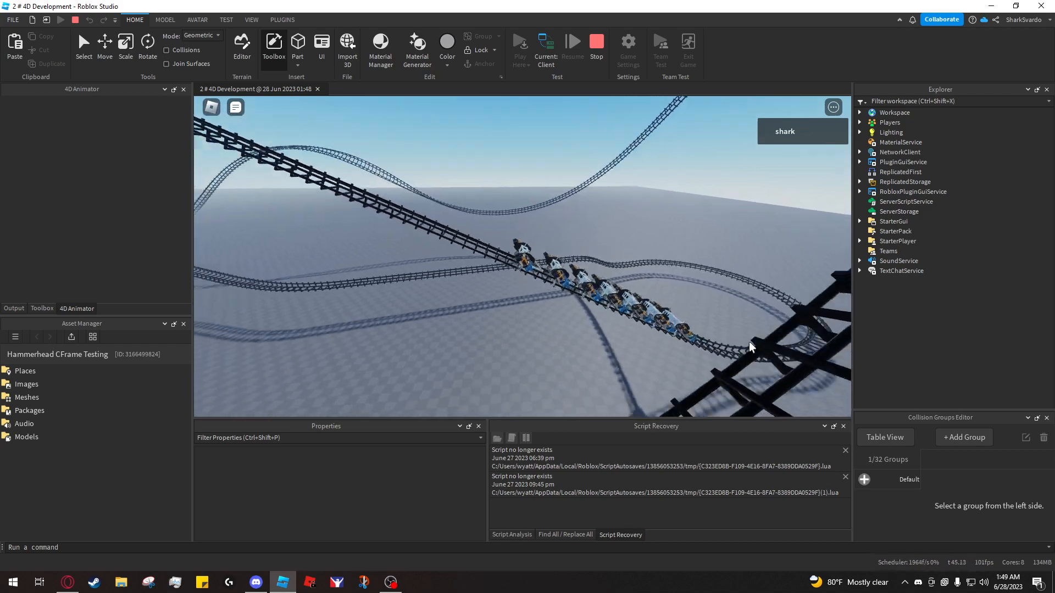
scroll(544, 231, "up", 5)
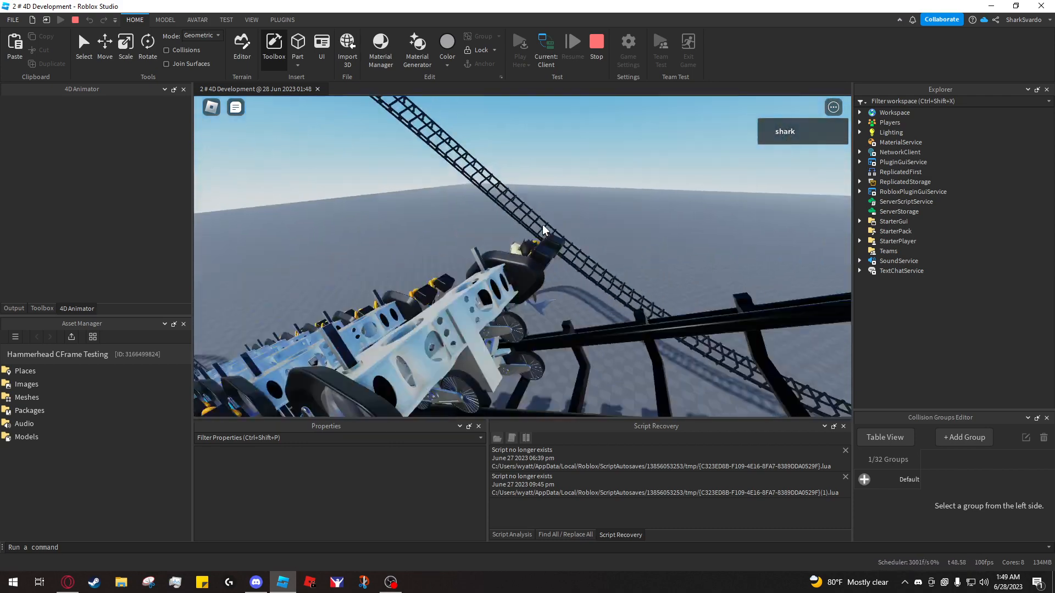
scroll(544, 231, "down", 5)
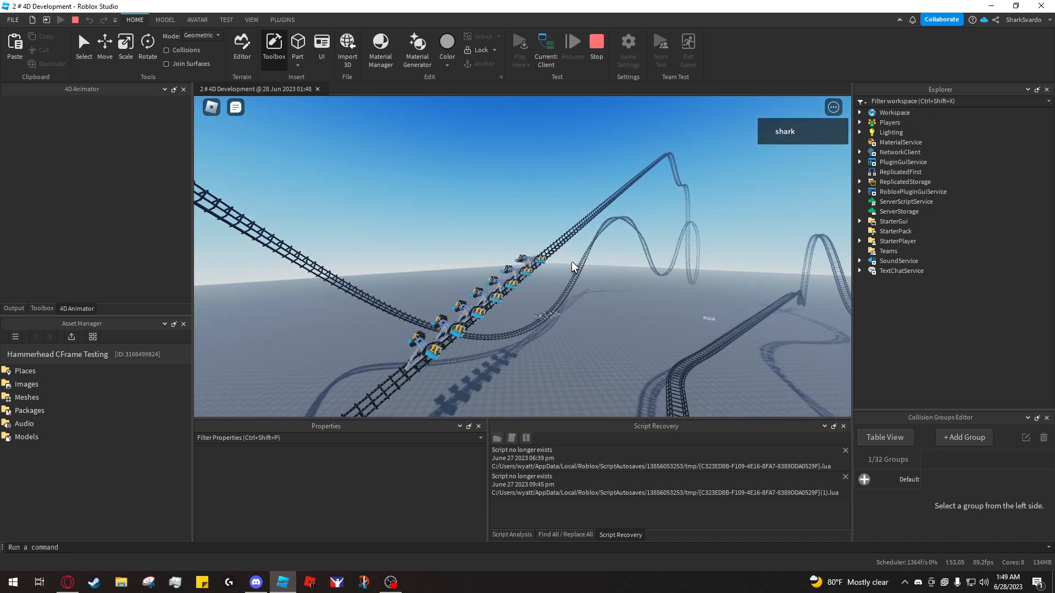
scroll(572, 266, "up", 5)
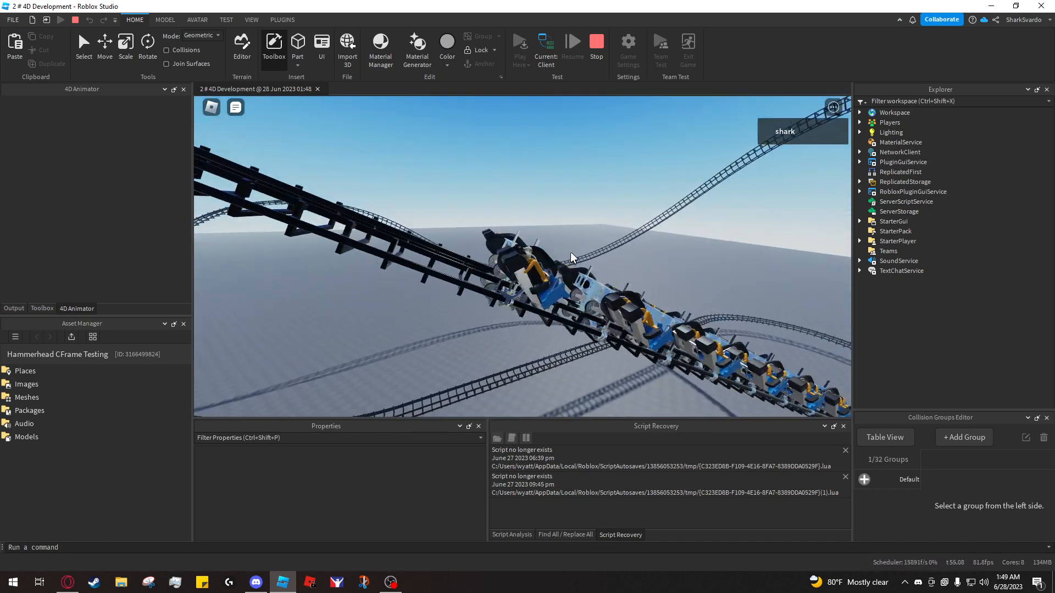
scroll(584, 253, "down", 4)
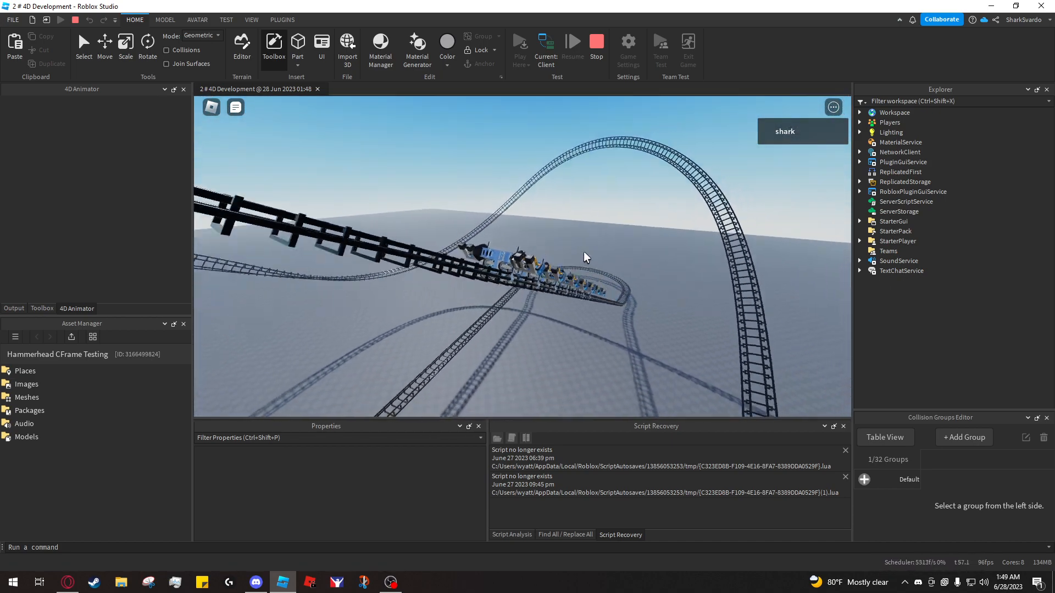
right_click_drag(584, 252, 584, 253)
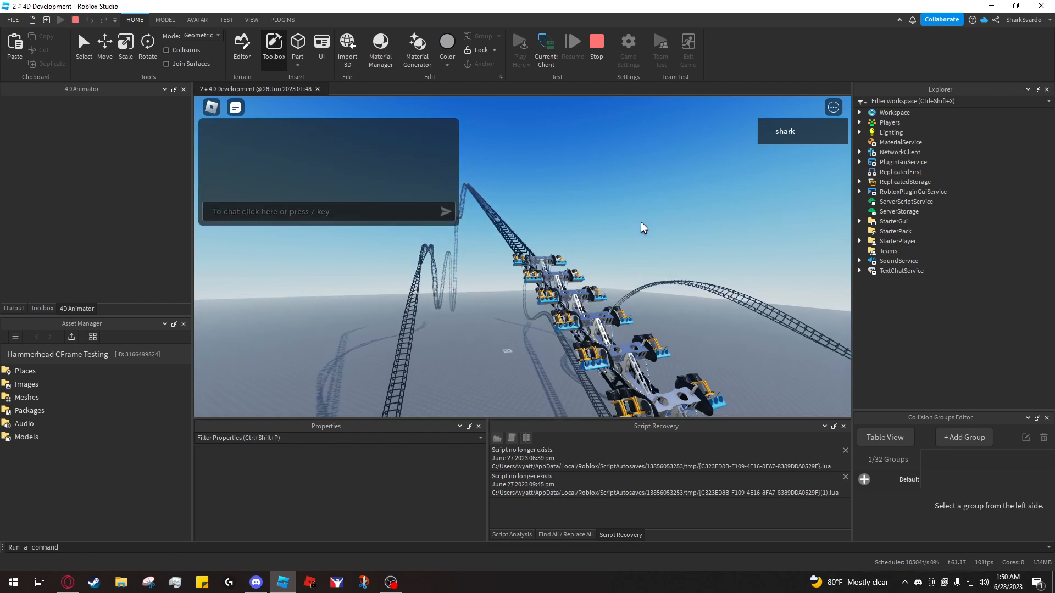
right_click_drag(556, 252, 555, 253)
scroll(555, 252, "down", 4)
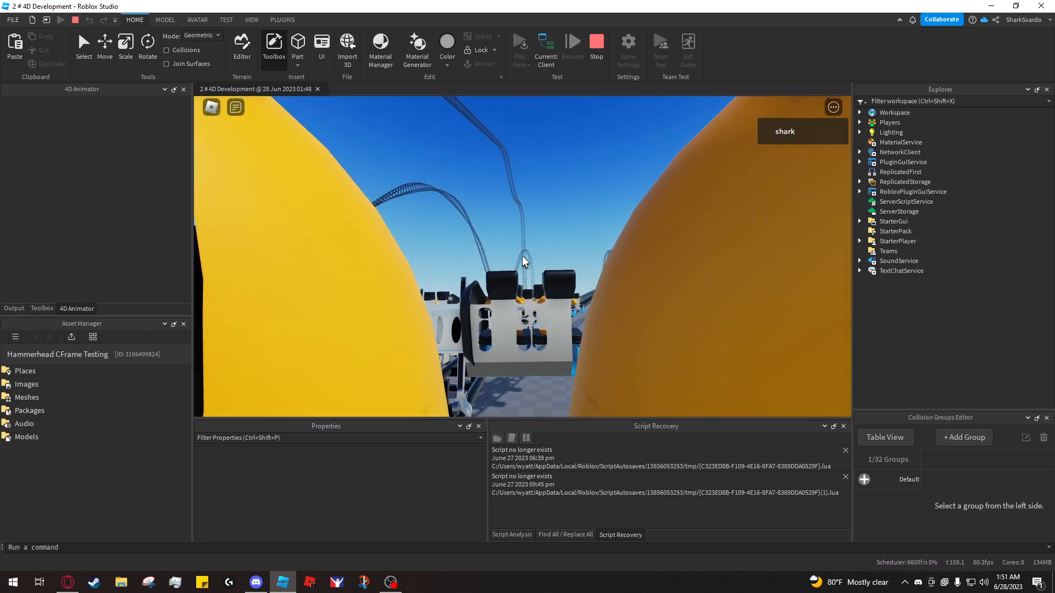
scroll(523, 258, "down", 6)
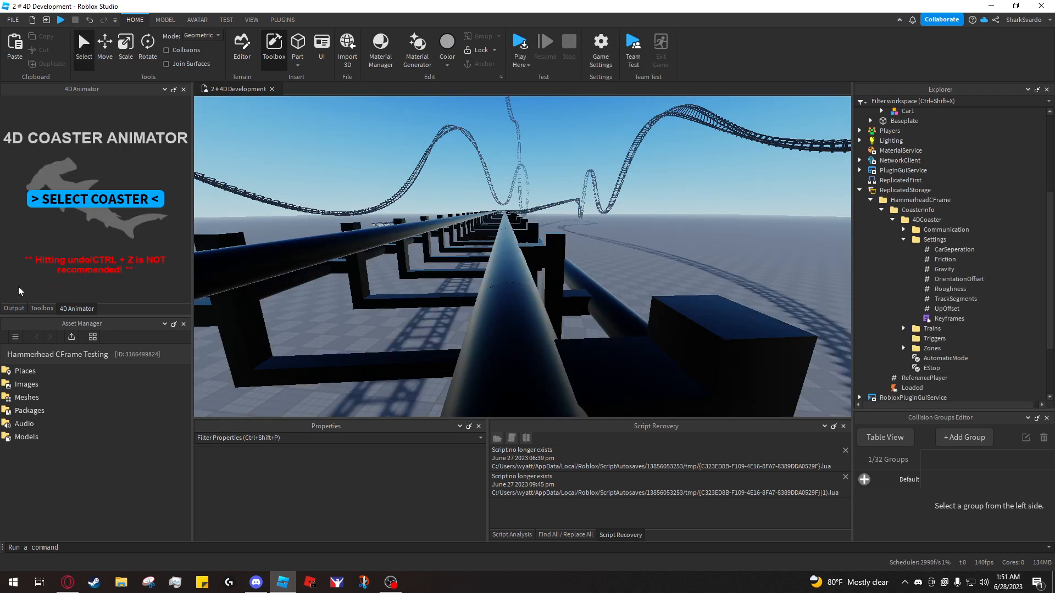
right_click_drag(351, 207, 401, 233)
scroll(400, 233, "down", 4)
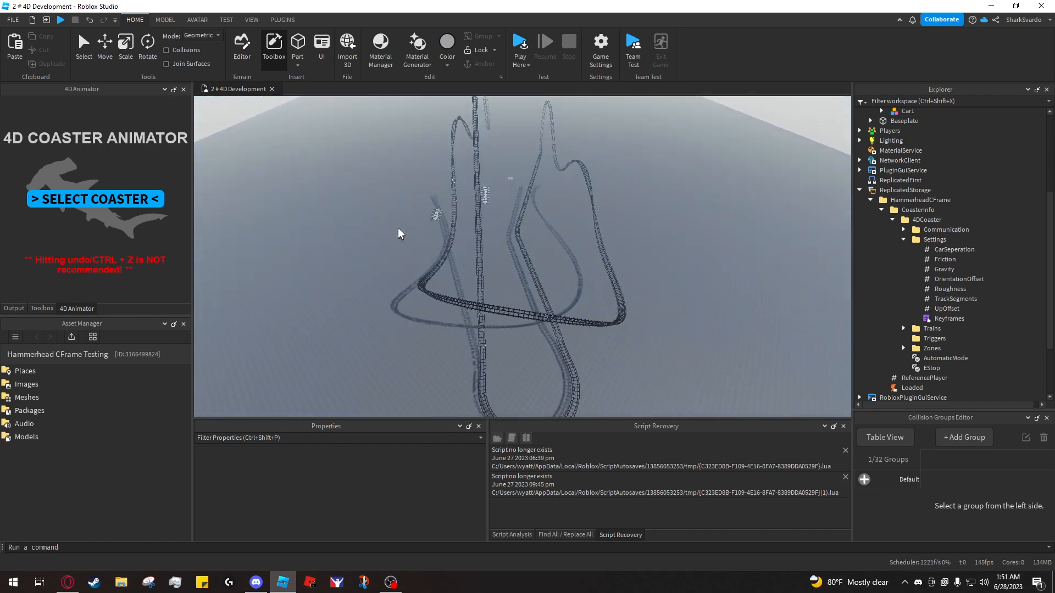
scroll(401, 233, "up", 8)
right_click_drag(547, 218, 548, 215)
key("s")
key("s")
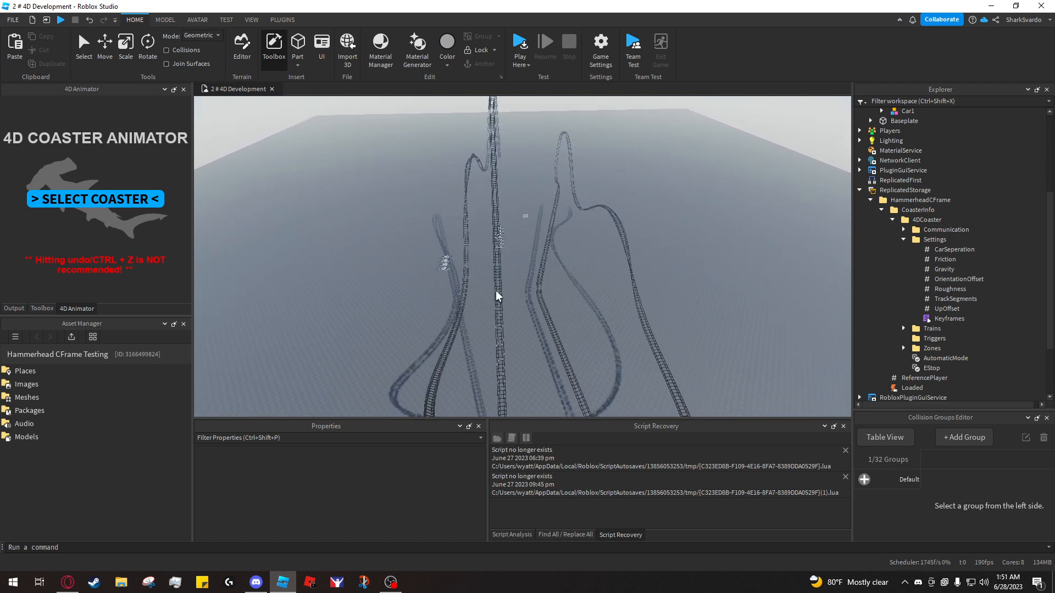